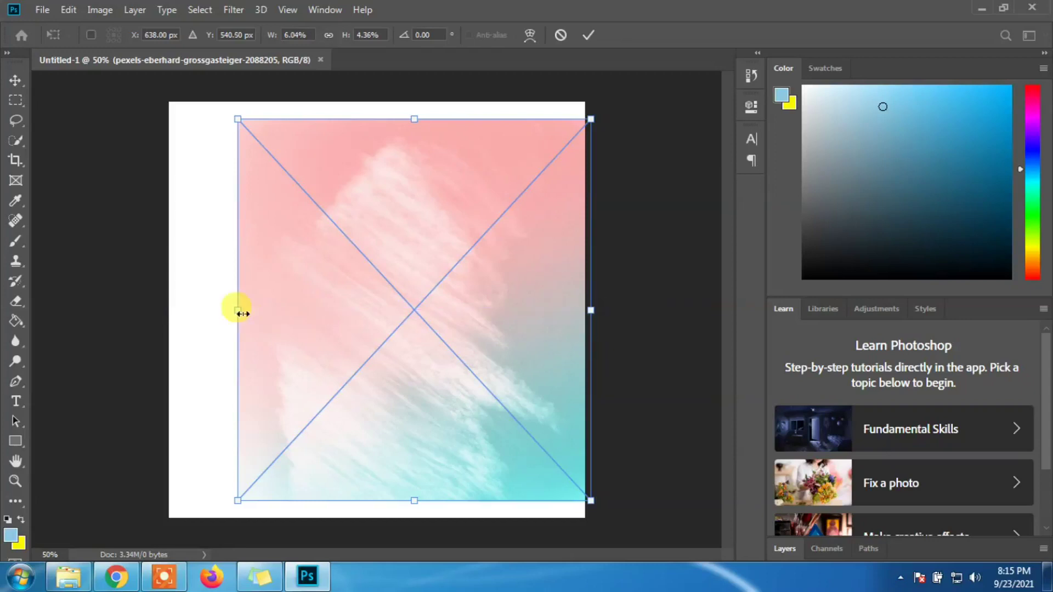
- Stretch the first placed image over the canvas, then undo it and remove it
drag(374, 119, 384, 60)
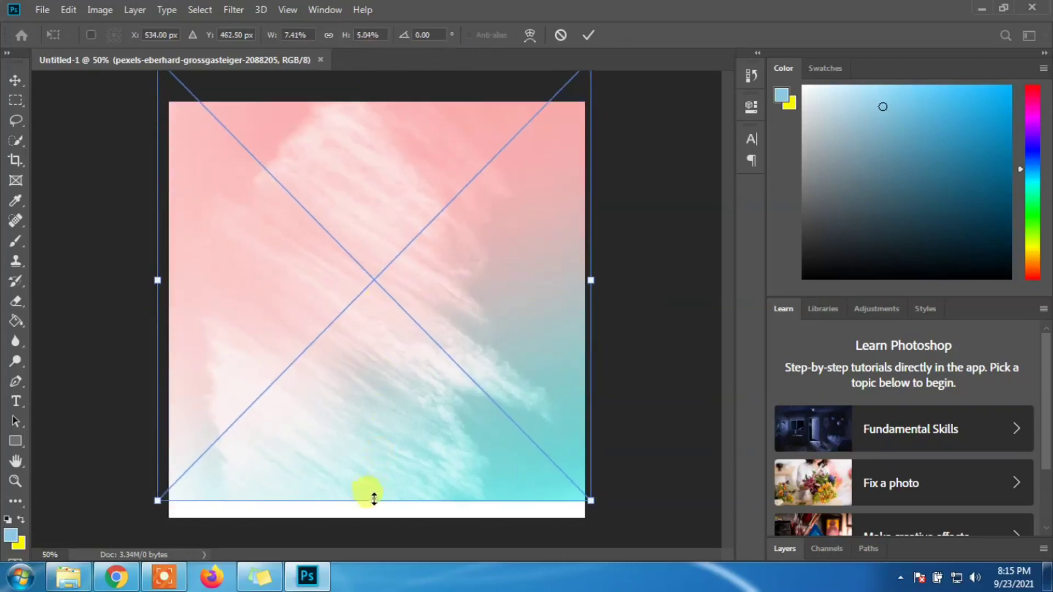
drag(373, 501, 378, 551)
key(ctrl+z)
click(587, 34)
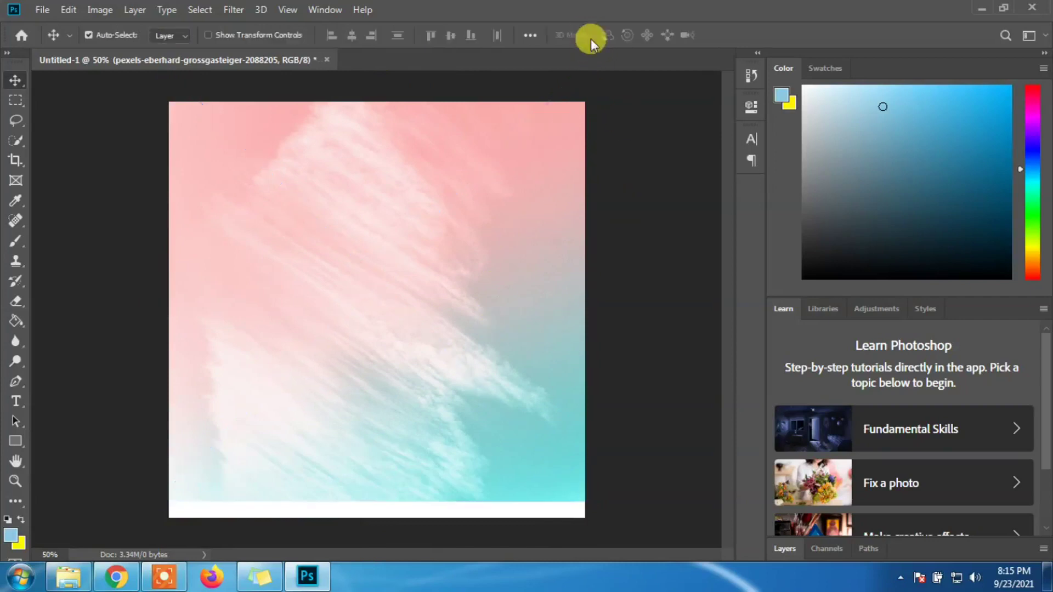
key(ctrl+z)
- Drag the downloaded pink-to-teal image in from Explorer and stretch it to fill the whole canvas
click(69, 575)
drag(666, 247, 408, 318)
drag(500, 508, 614, 573)
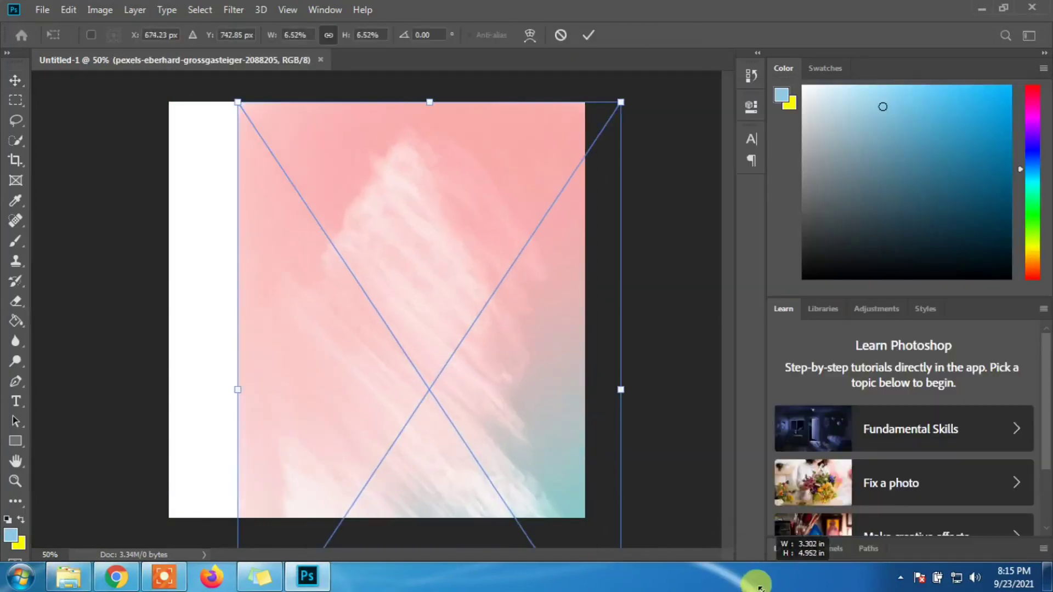
drag(289, 364, 301, 343)
drag(534, 330, 601, 331)
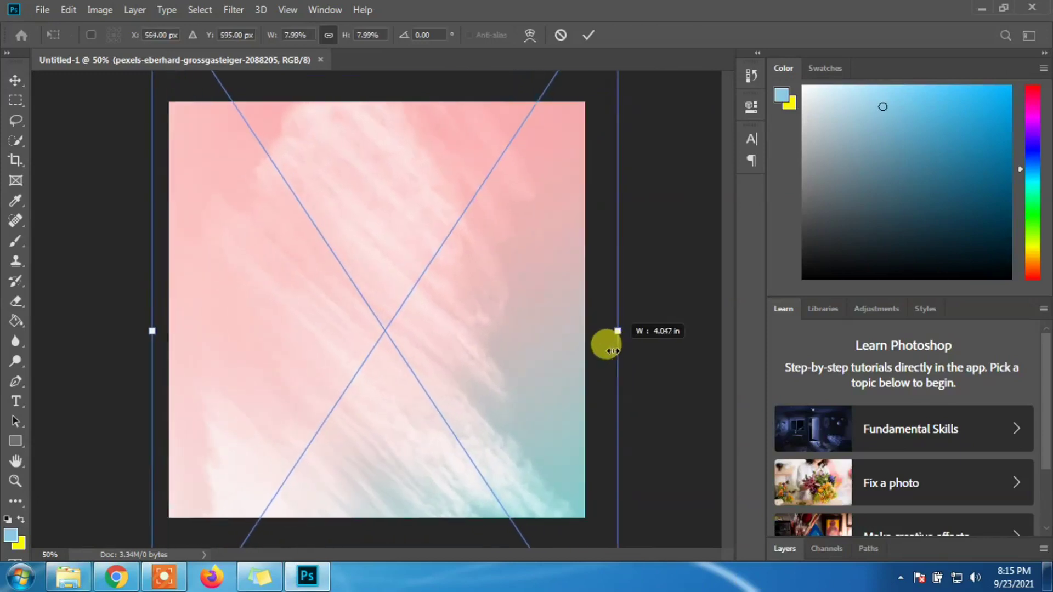
drag(486, 368, 490, 346)
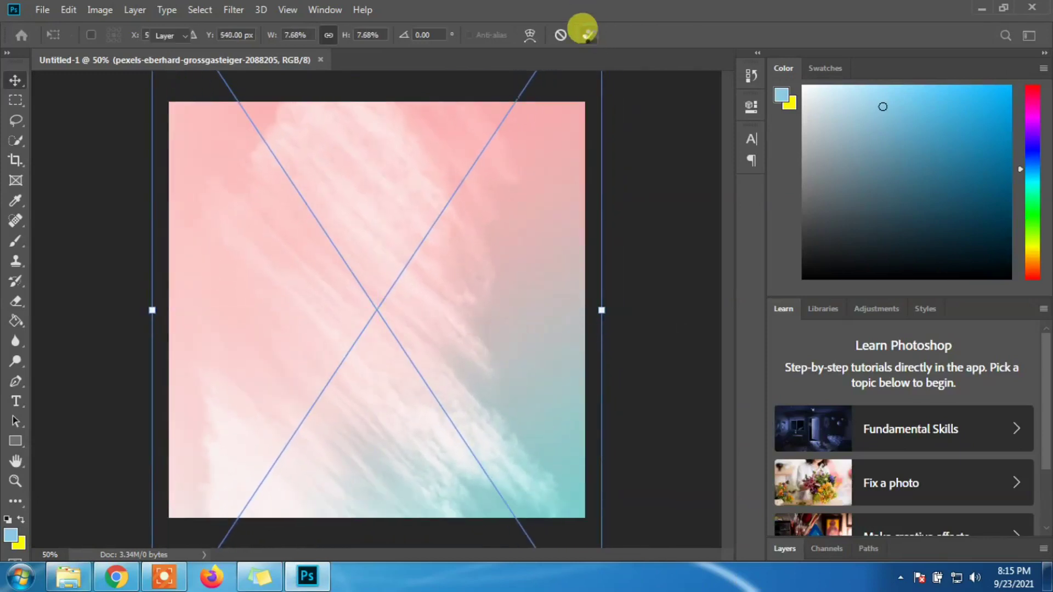
click(588, 35)
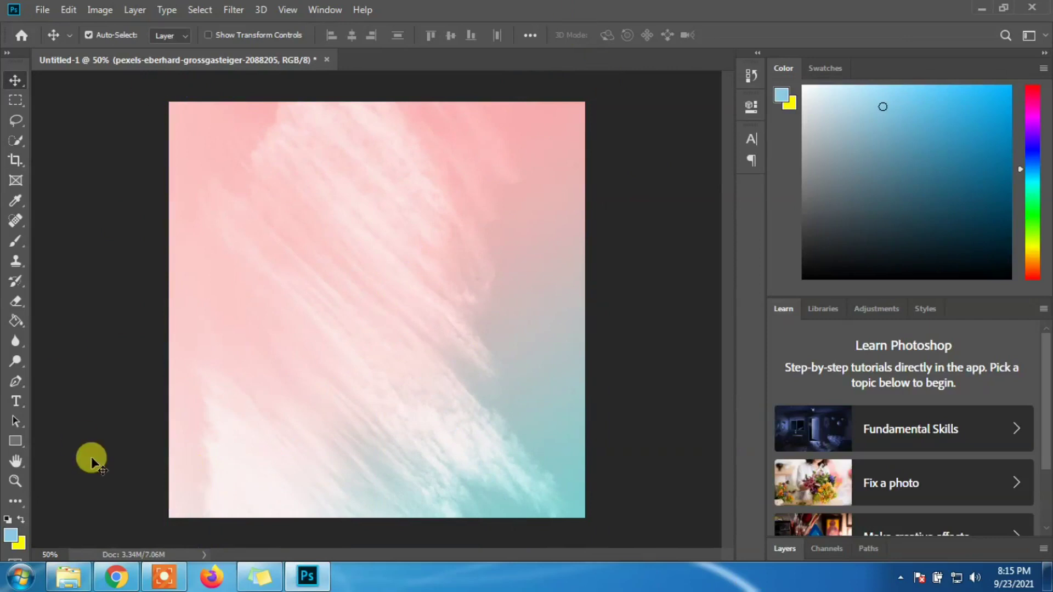
- Launch the Azhagi+ Tamil typing helper, minimise it, and switch to the Type tool
click(21, 575)
click(66, 485)
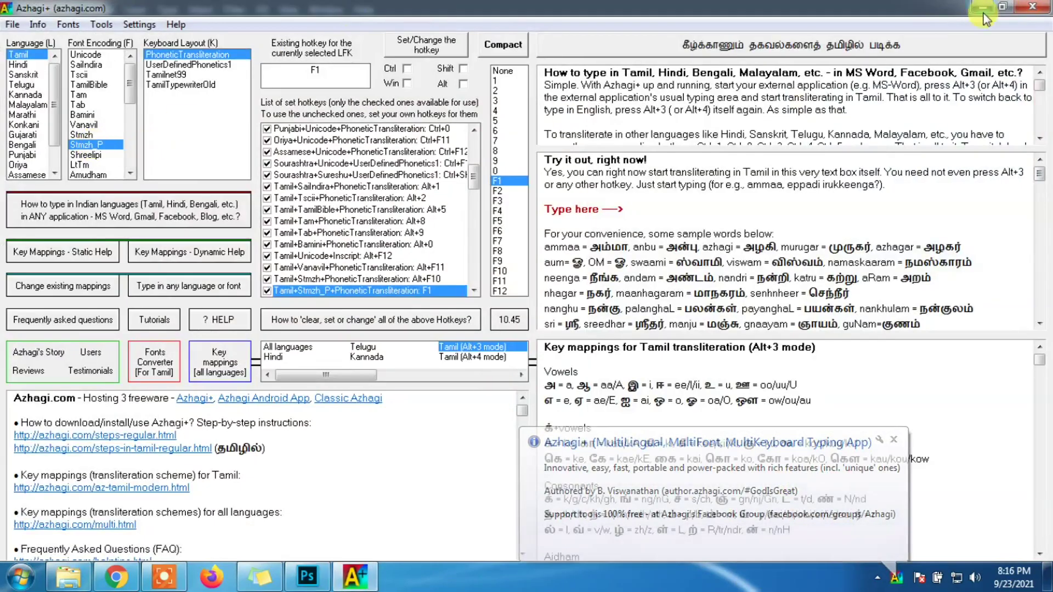
click(981, 7)
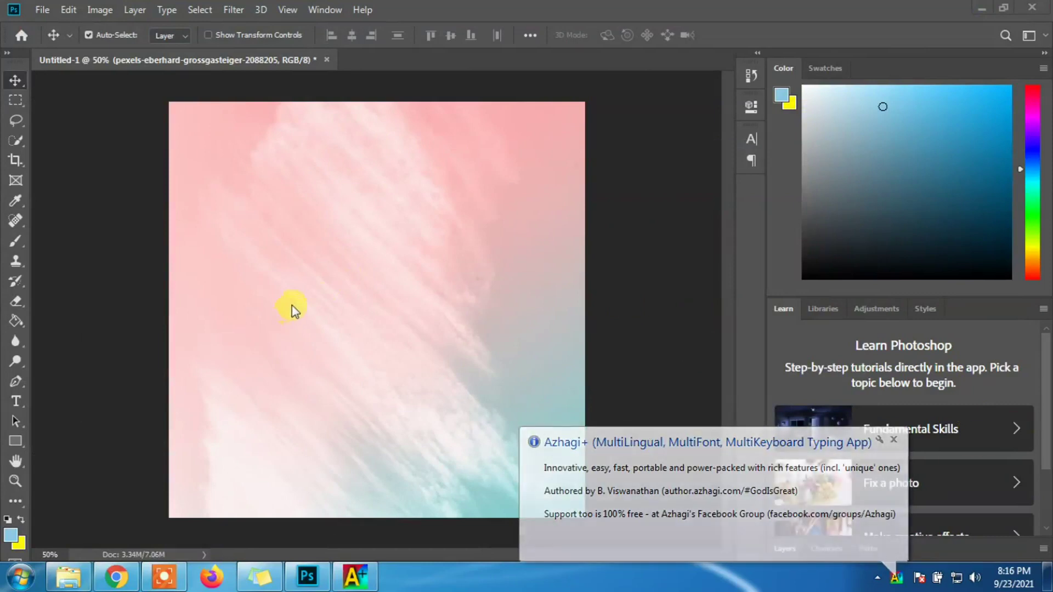
click(16, 401)
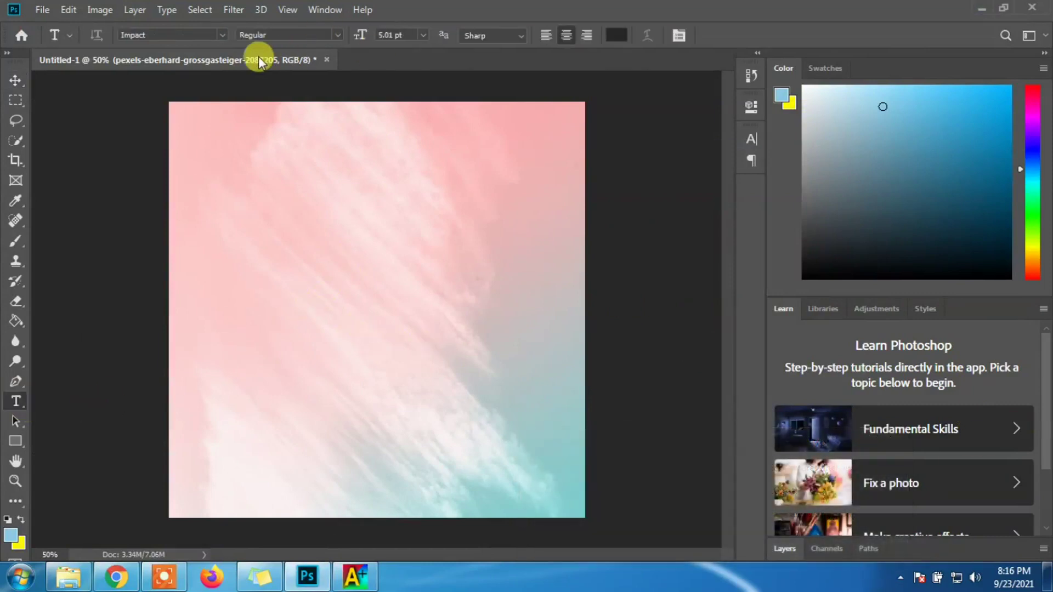
- Choose an AdiraiMaji STMZH Tamil font from the font list
click(223, 35)
scroll(318, 283, down, 5)
scroll(318, 282, down, 5)
scroll(319, 291, down, 5)
scroll(320, 291, down, 5)
scroll(318, 289, down, 5)
scroll(255, 304, down, 5)
scroll(281, 298, down, 5)
scroll(290, 307, down, 5)
scroll(291, 307, down, 5)
scroll(291, 307, down, 5)
scroll(291, 308, down, 5)
scroll(282, 274, down, 5)
scroll(258, 235, down, 5)
click(237, 214)
- Place a text layer near the centre, type the two Tamil heading lines, and select all the text
click(250, 197)
drag(239, 254, 368, 284)
text(உஙக்)
text(ள்)
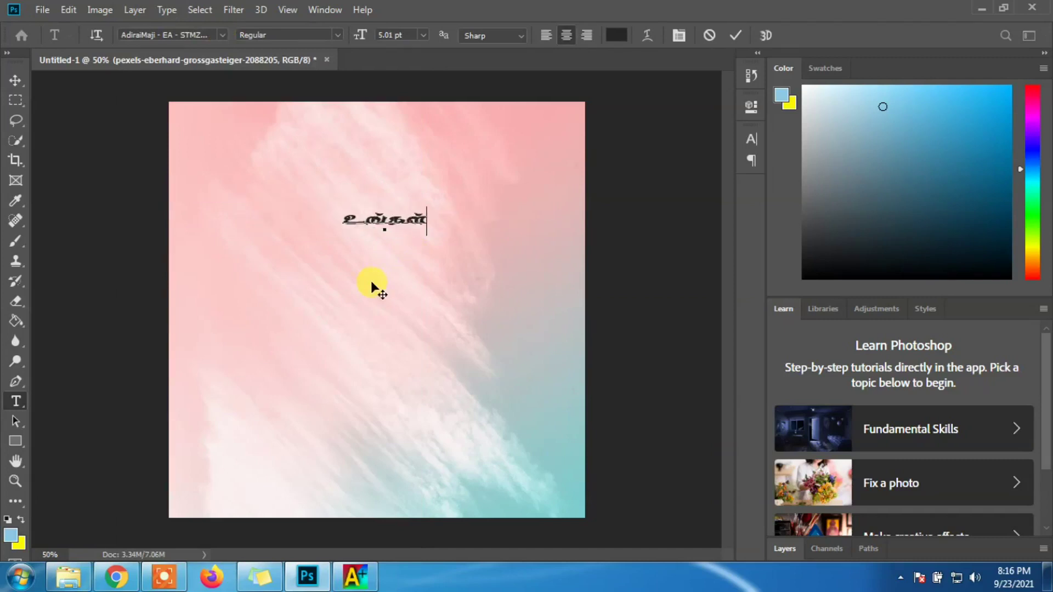
text(ம் மகி)
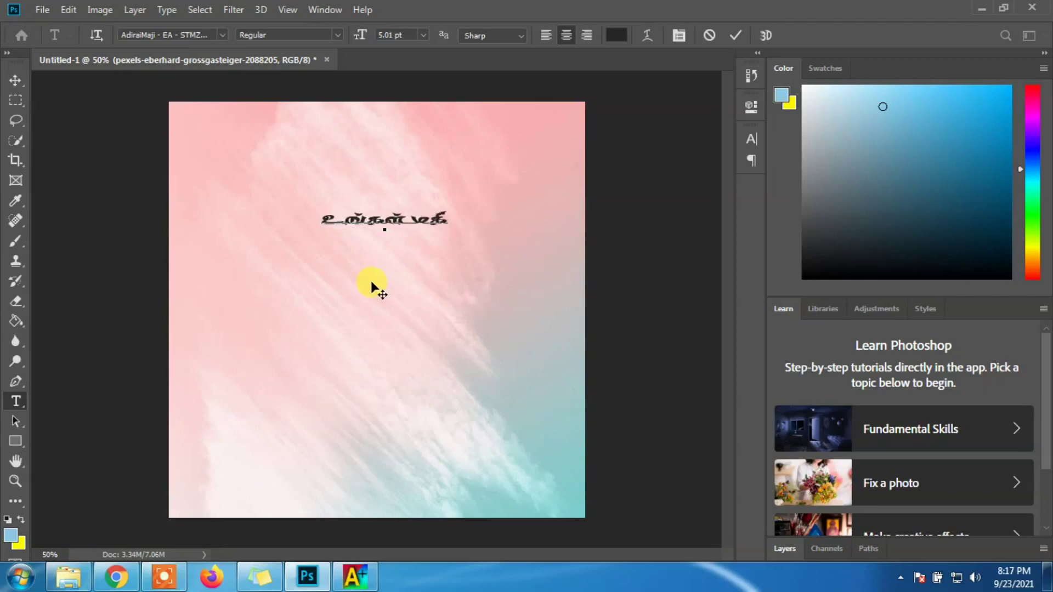
text(ழ்ச்)
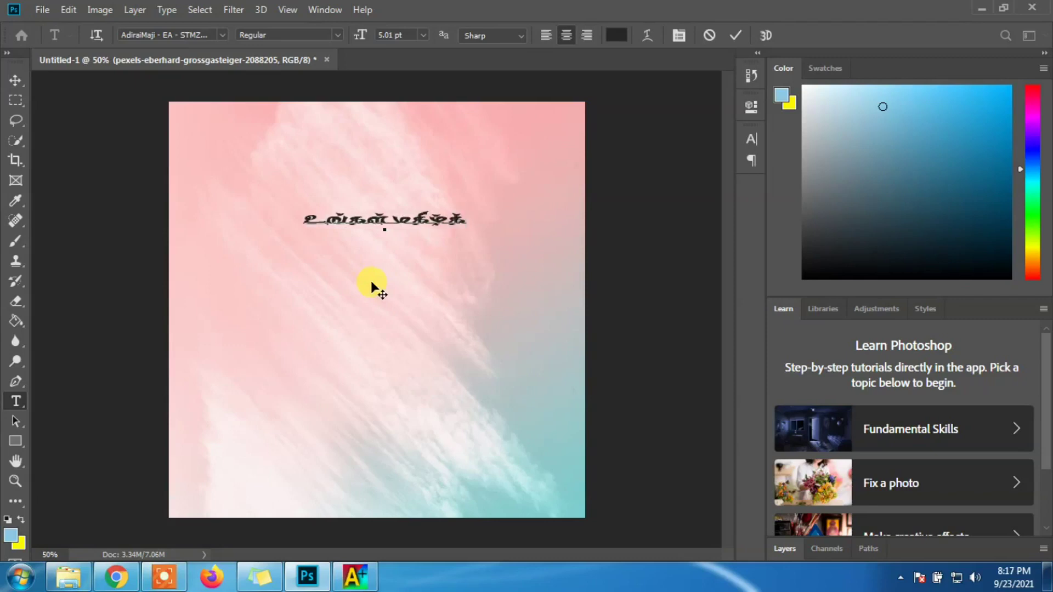
text(சி)
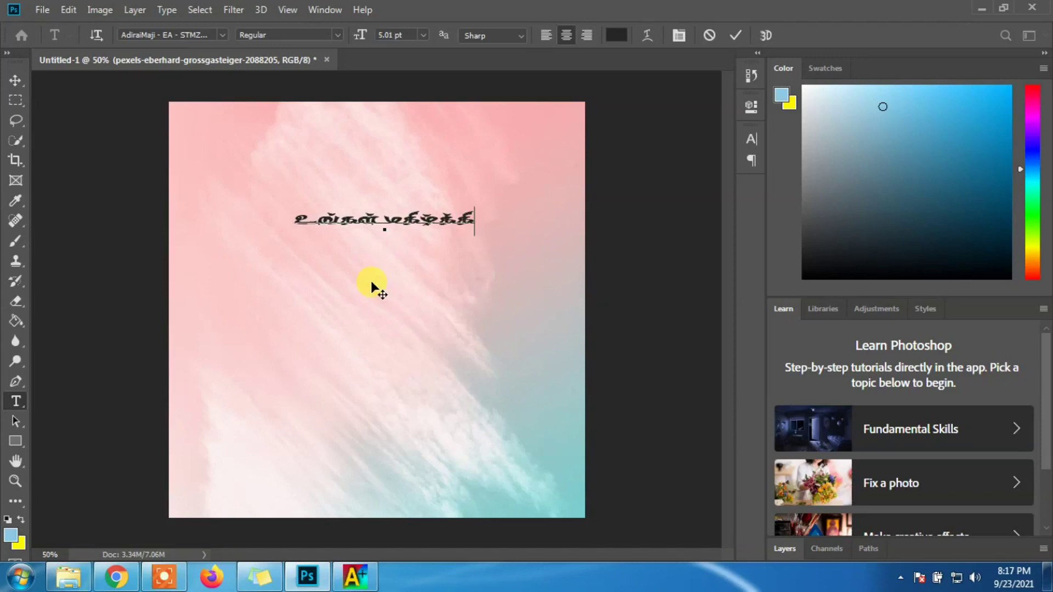
key(Return)
text(உன்)
key(BackSpace)
text(ங்க)
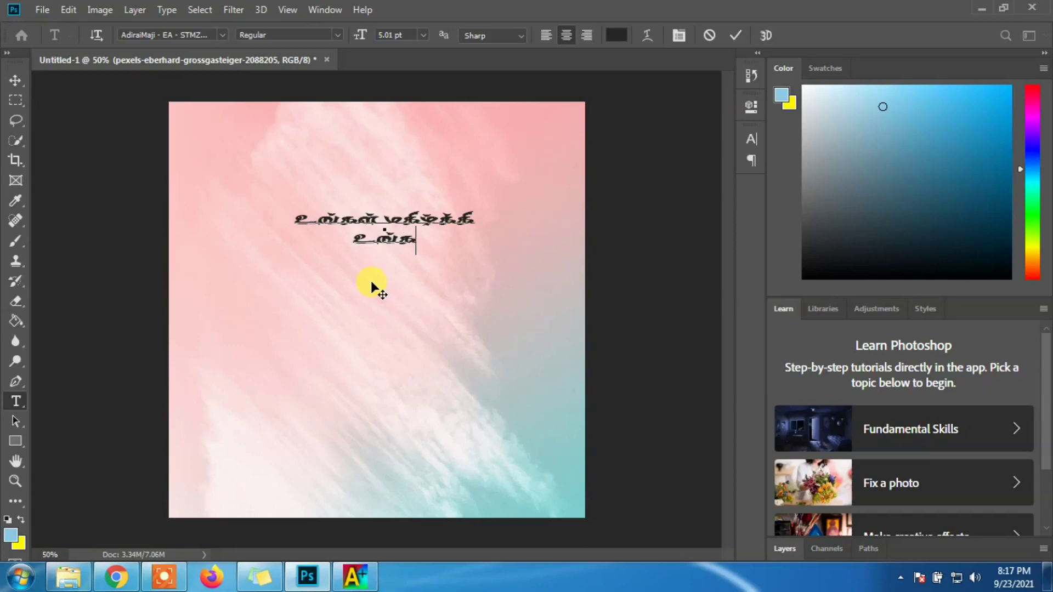
text(ள் கய்)
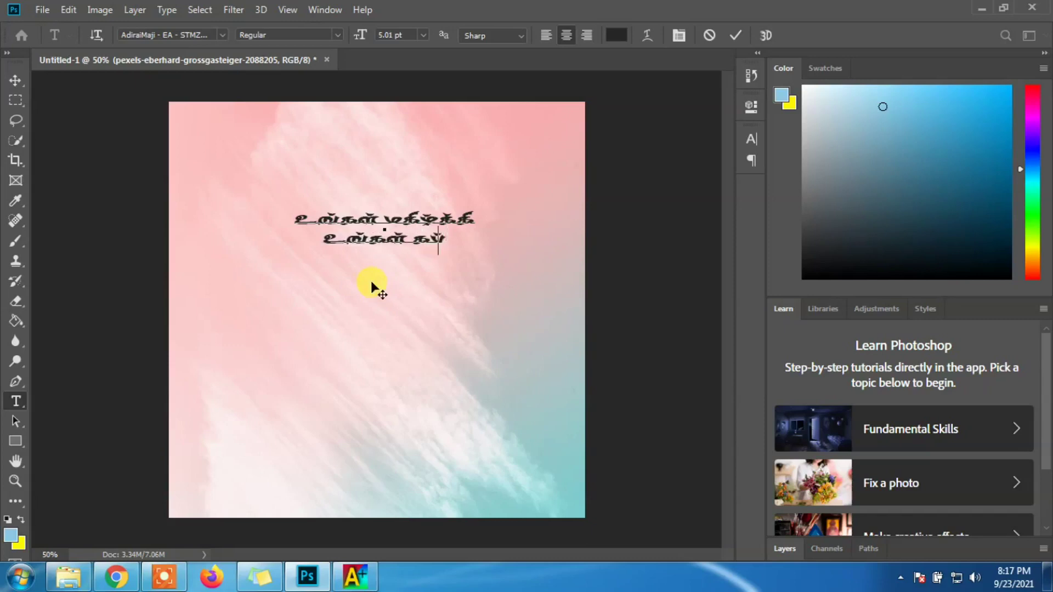
text(ள)
text(வு)
text( இல்லட்த்தில்)
text(ிரு)
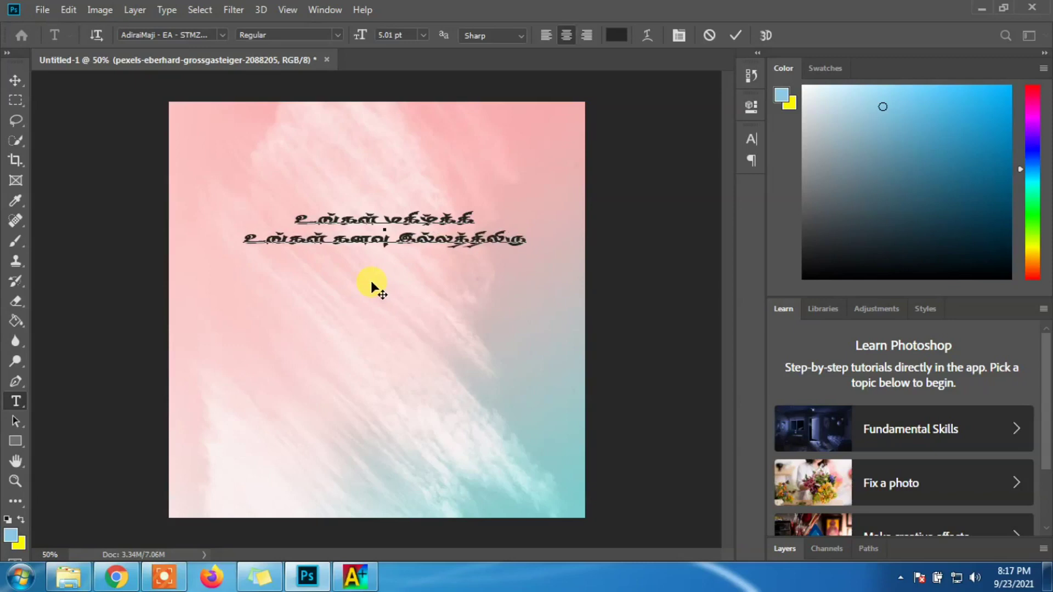
text(ந்த்ு)
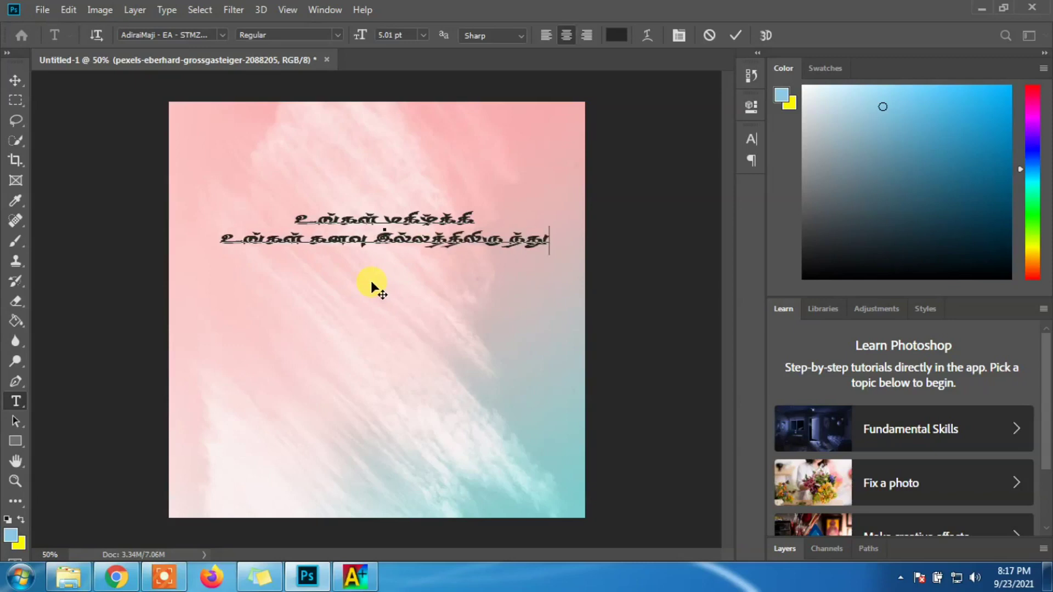
text(!)
text(ு)
text(ஒலி)
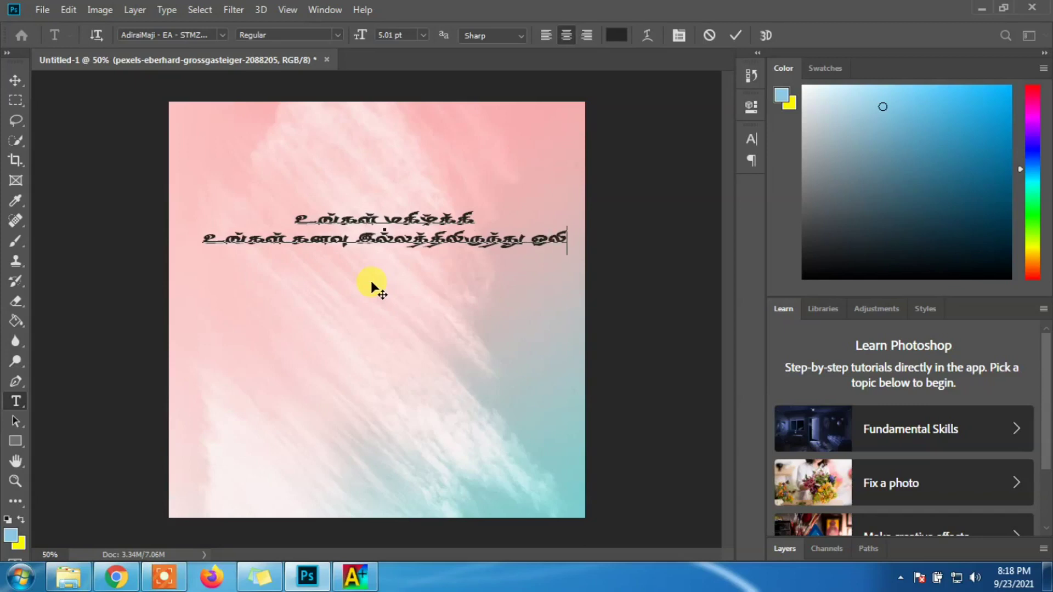
text(ரட்டு)
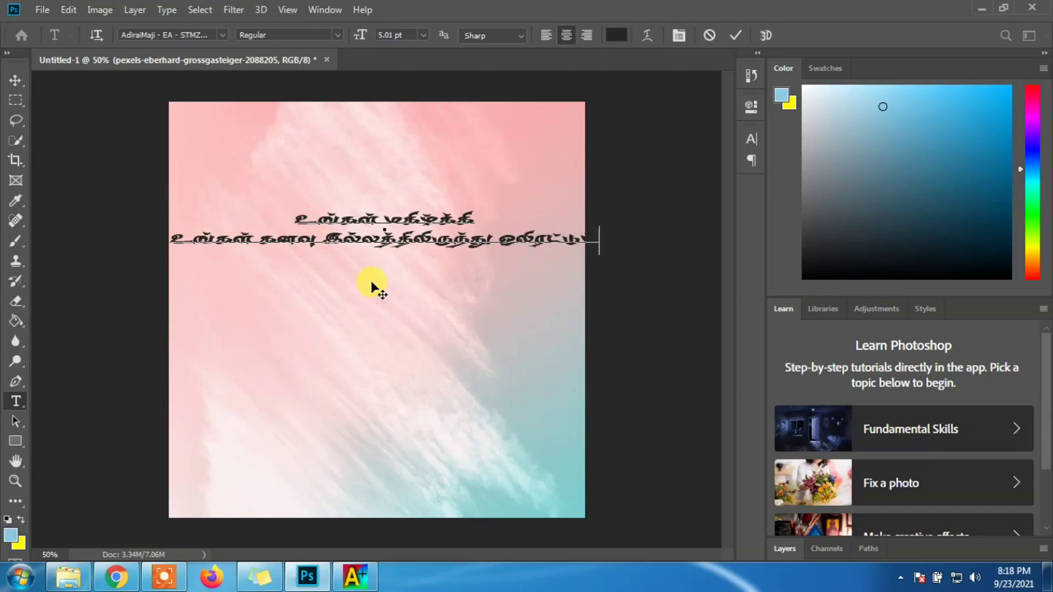
key(ctrl+a)
- Switch the selected Tamil text to an AdiraiMaji RGB font
click(198, 32)
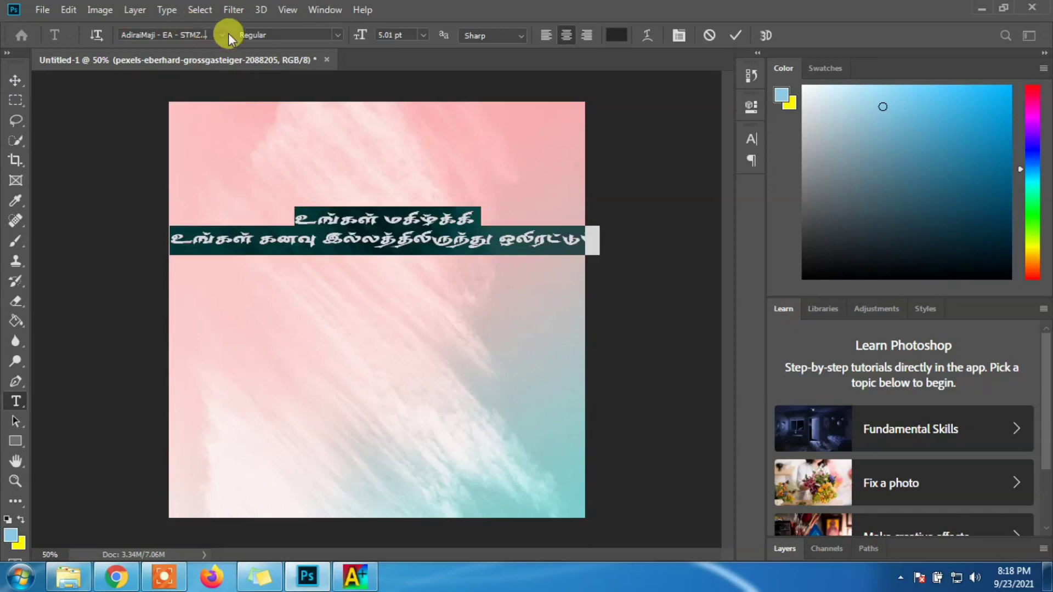
click(222, 35)
key(Down)
scroll(305, 406, down, 5)
scroll(305, 403, down, 8)
scroll(318, 356, down, 7)
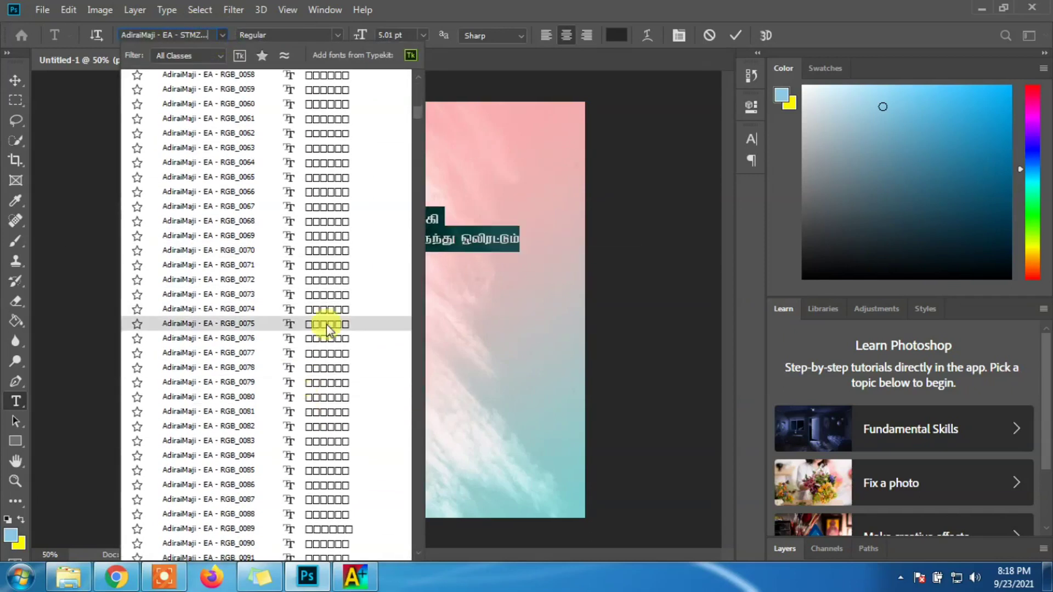
scroll(310, 274, up, 3)
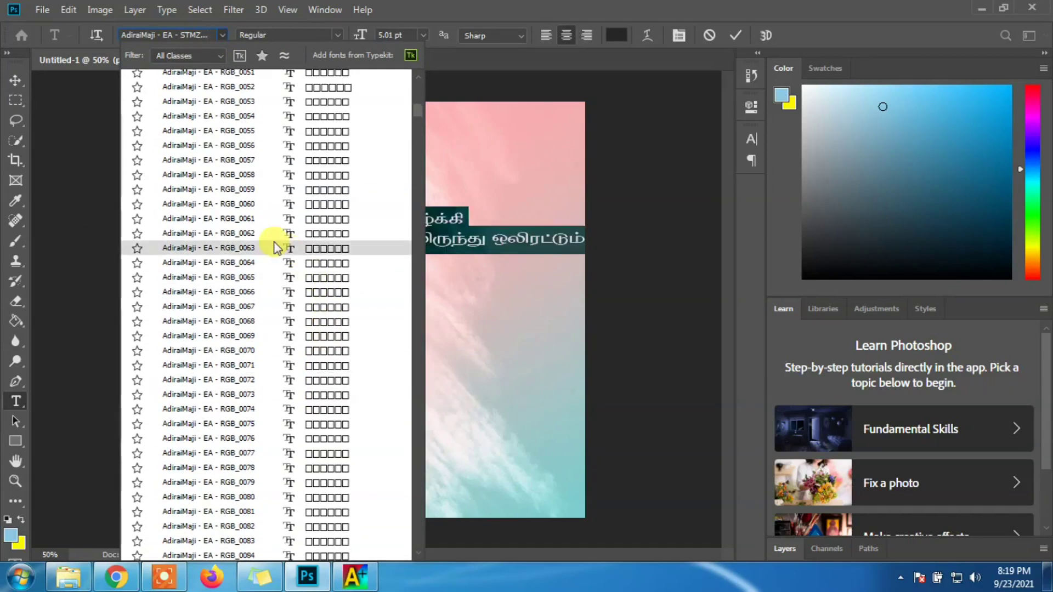
scroll(271, 241, up, 2)
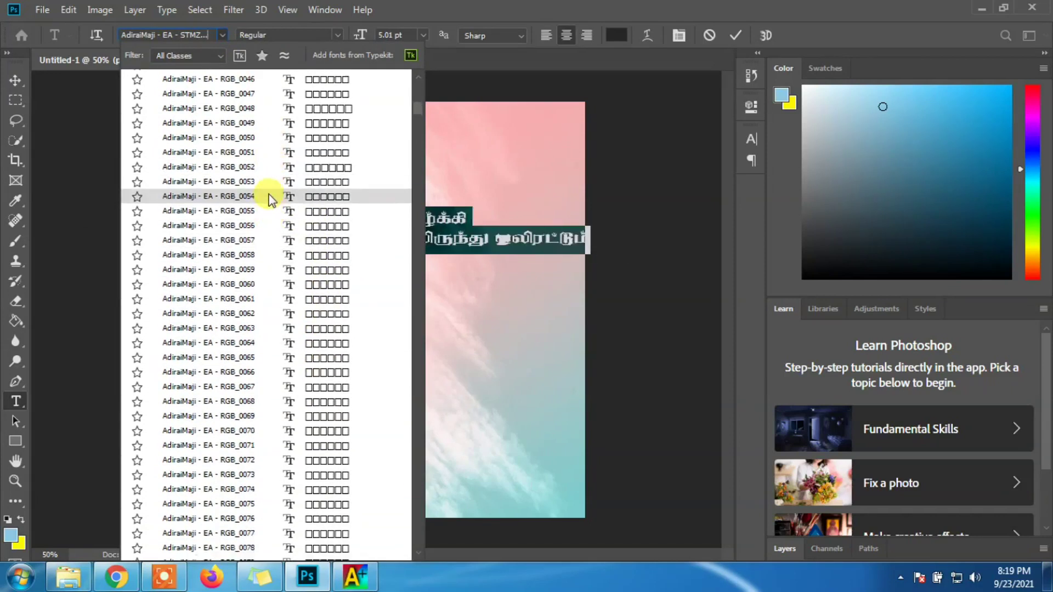
click(244, 245)
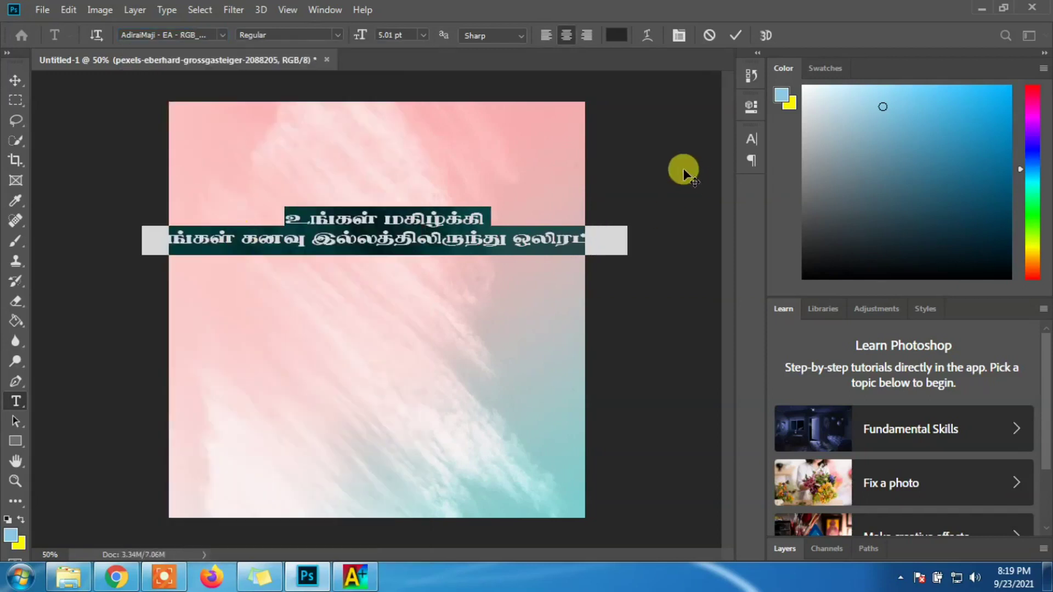
- Left-align the text, move it to the upper left, colour it blue (0c0cf1), and commit
click(546, 35)
drag(449, 281, 252, 214)
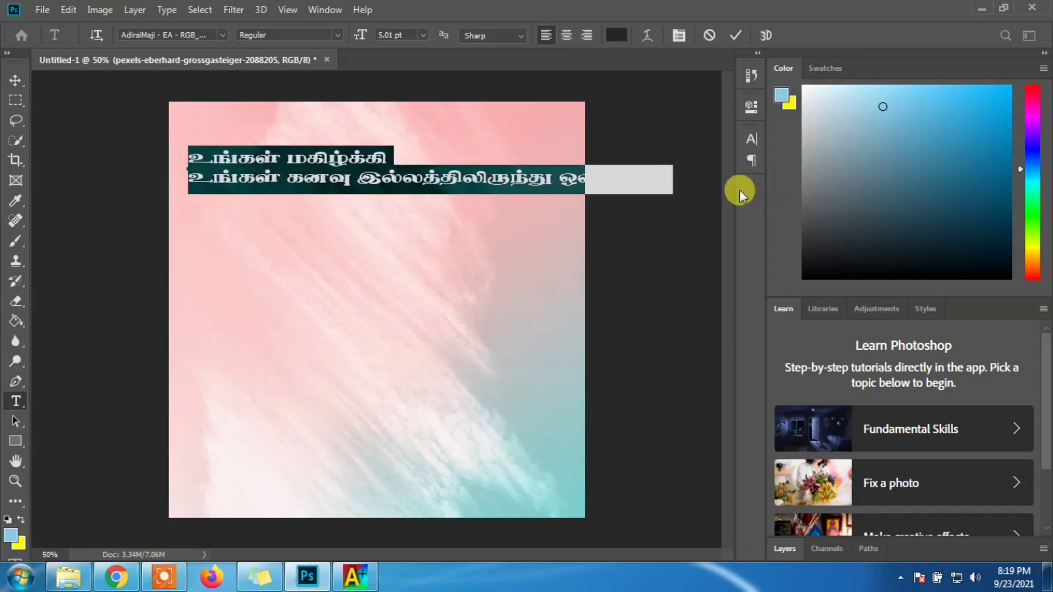
click(616, 35)
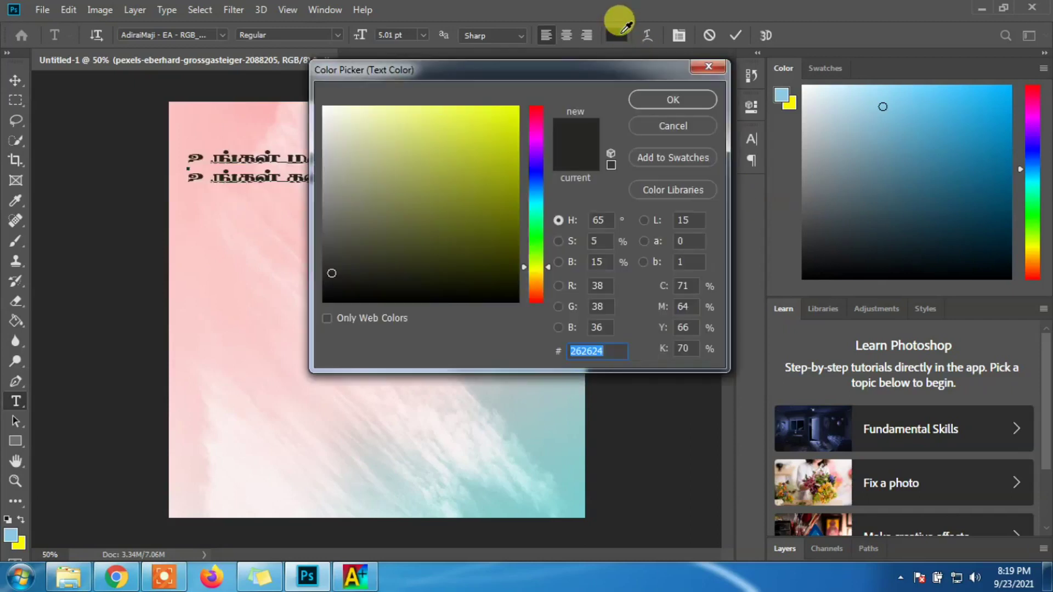
click(505, 111)
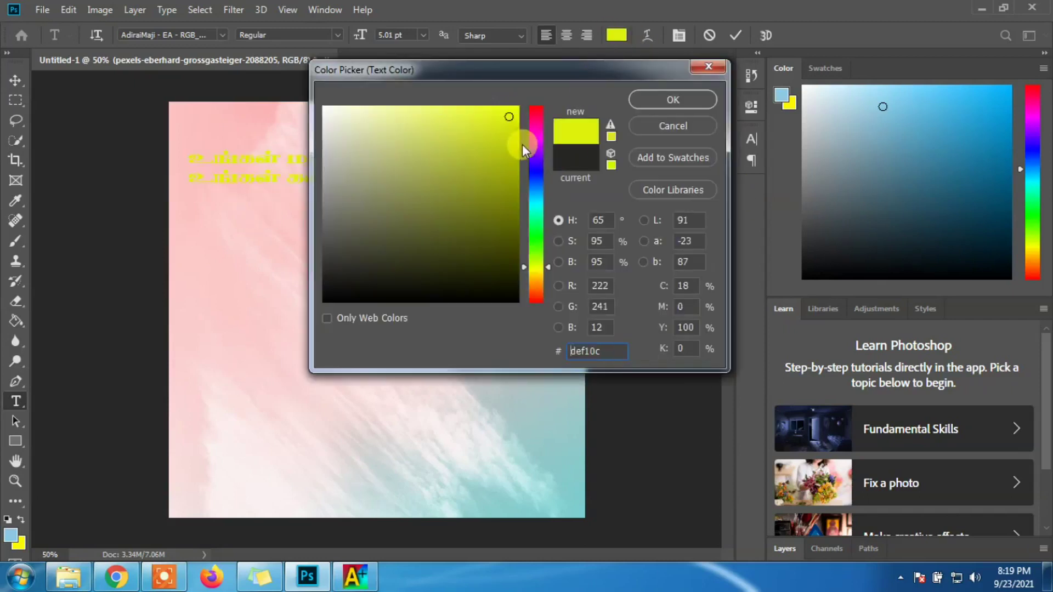
click(534, 171)
click(673, 99)
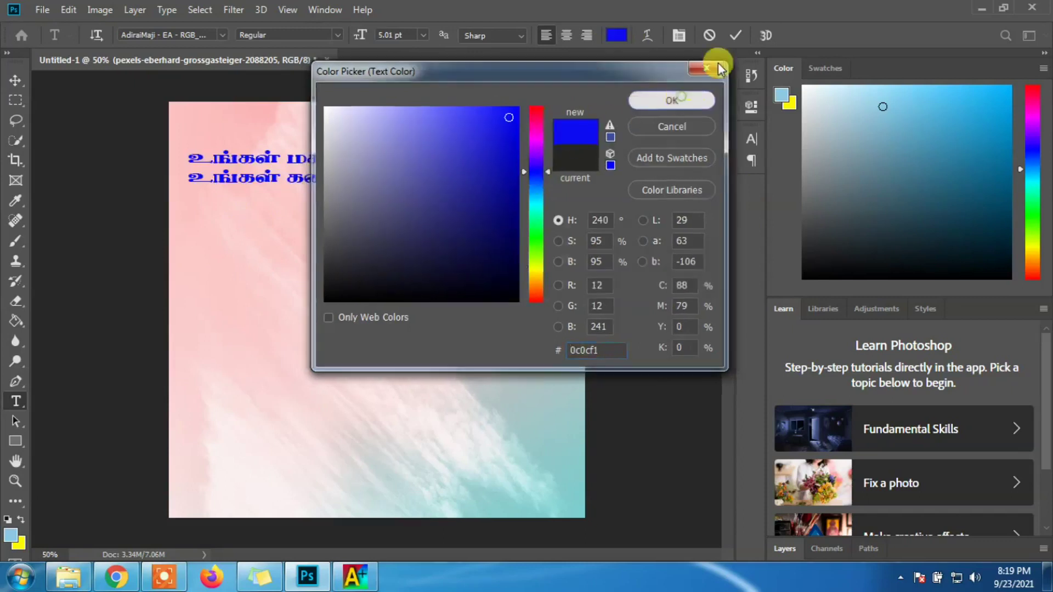
click(736, 35)
click(16, 78)
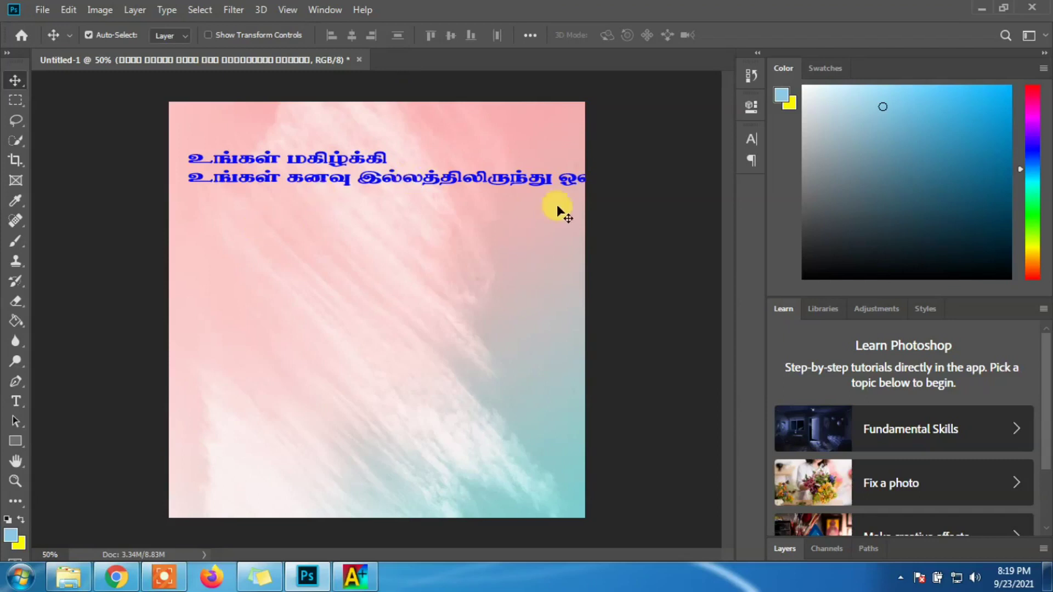
- Add இனி to the end of the first Tamil line and commit the edit
click(783, 549)
double_click(804, 463)
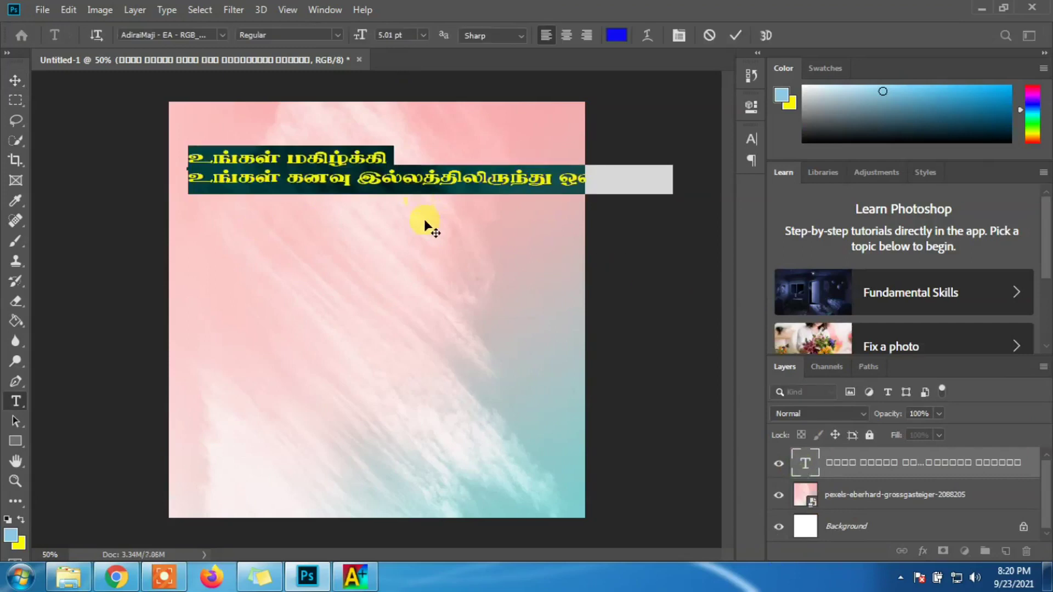
click(391, 162)
text(இனி)
click(357, 176)
key(Return)
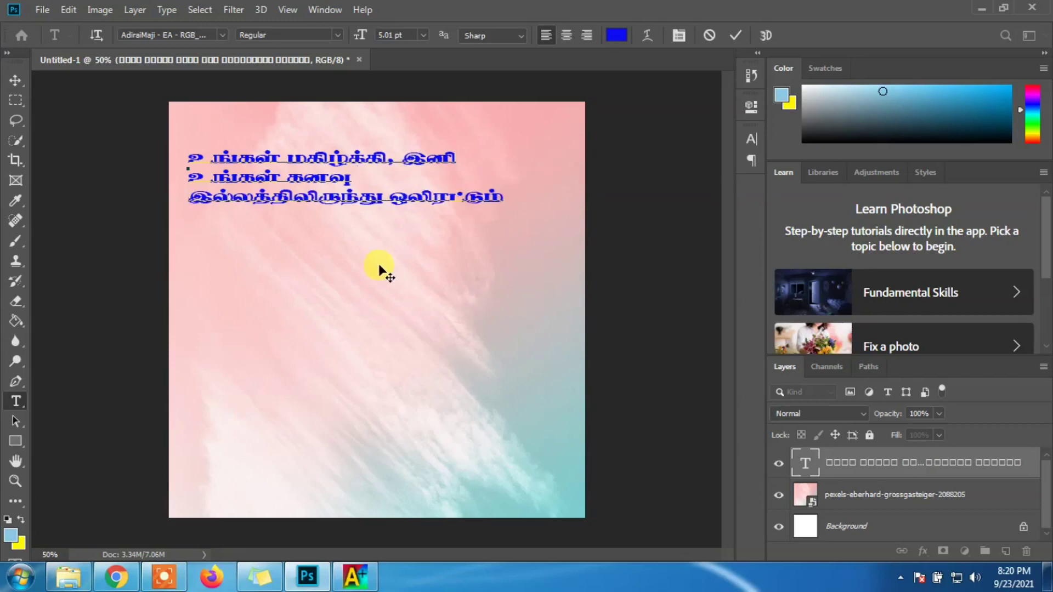
key(BackSpace)
click(734, 35)
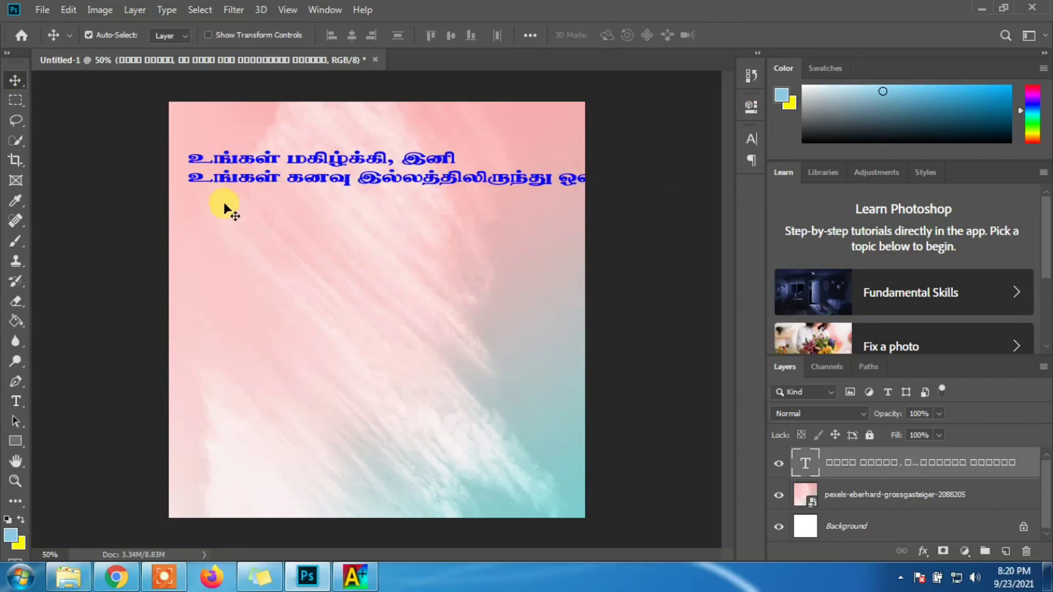
- Lower the text's vertical scale to 263% in Character settings and move the block lower
click(751, 138)
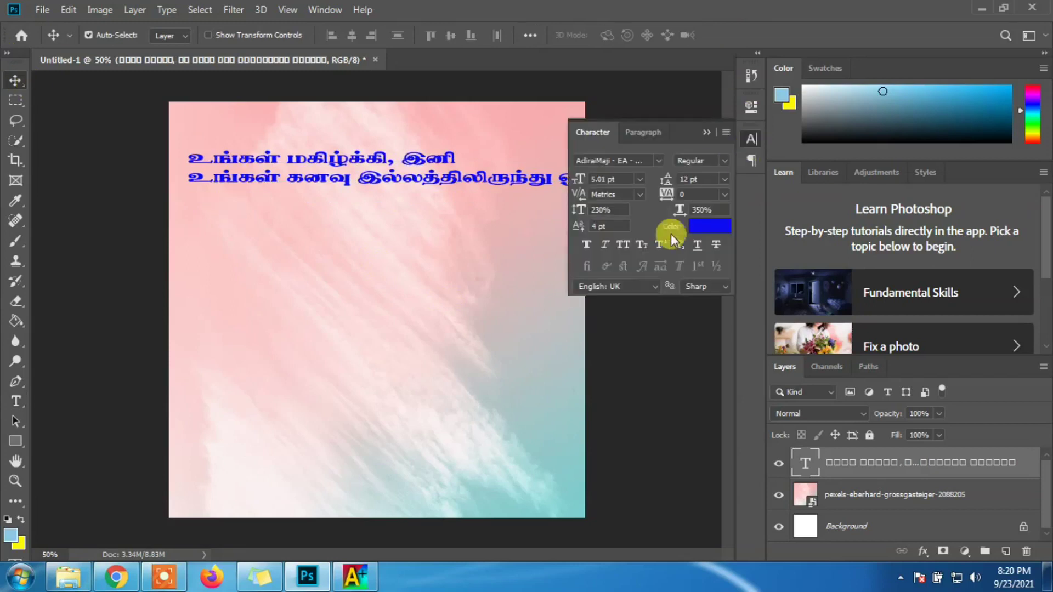
click(583, 212)
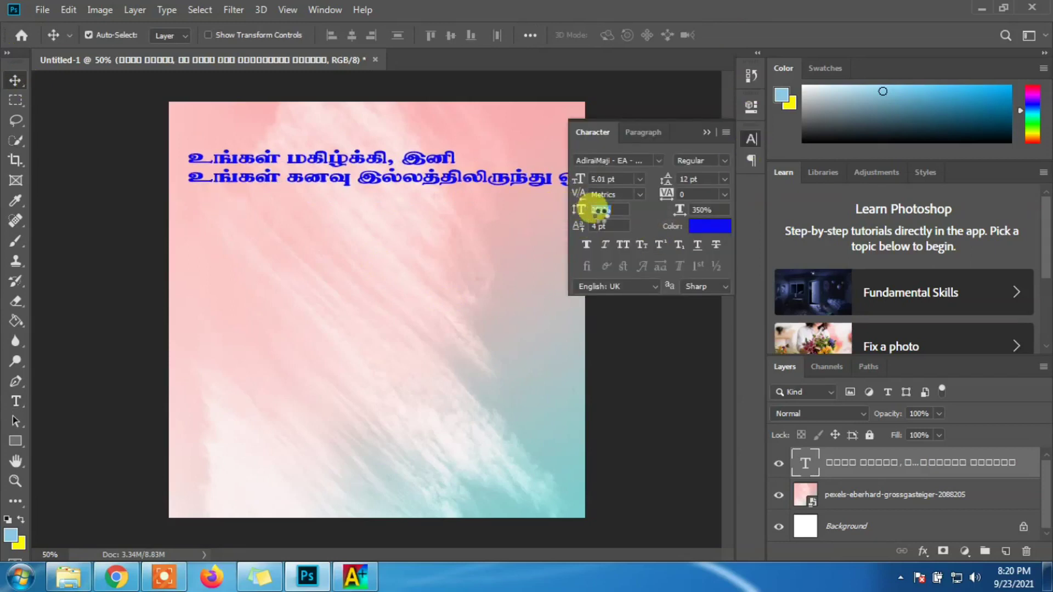
drag(676, 208, 629, 209)
key(Return)
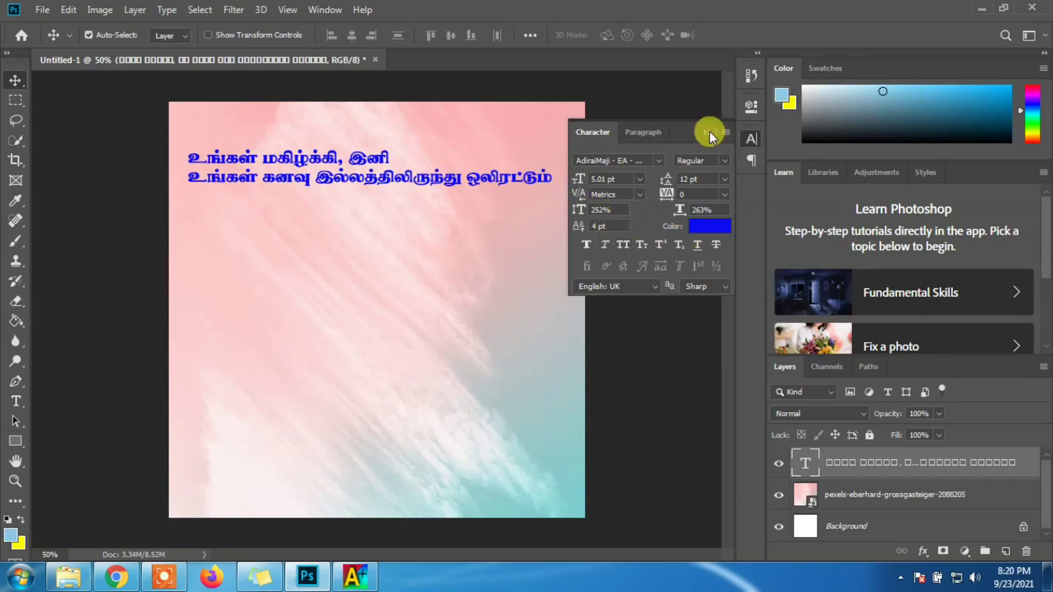
click(707, 132)
mouse_move(373, 163)
mouse_down()
mouse_move(372, 140)
mouse_move(387, 200)
mouse_up()
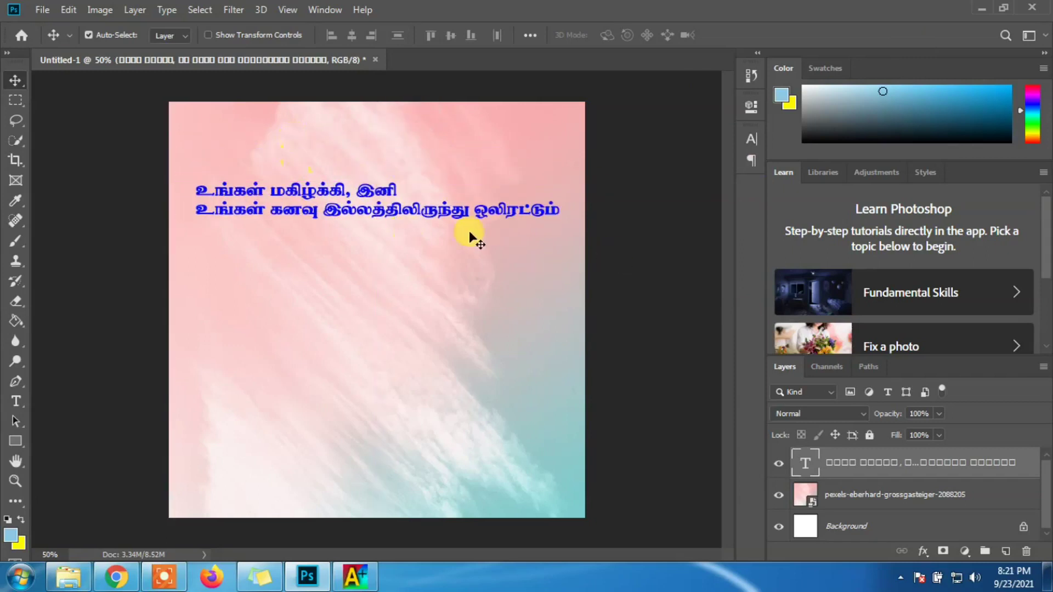
- Draw a thin 12 × 90 px rectangle left of the Tamil text and fill it red
click(15, 441)
drag(184, 182, 188, 216)
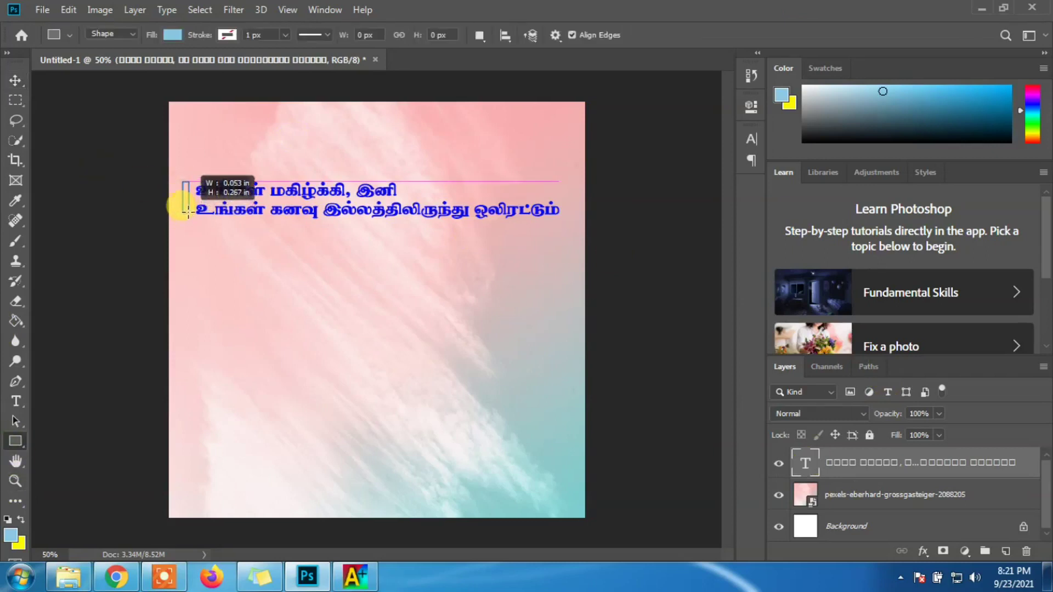
drag(187, 215, 189, 220)
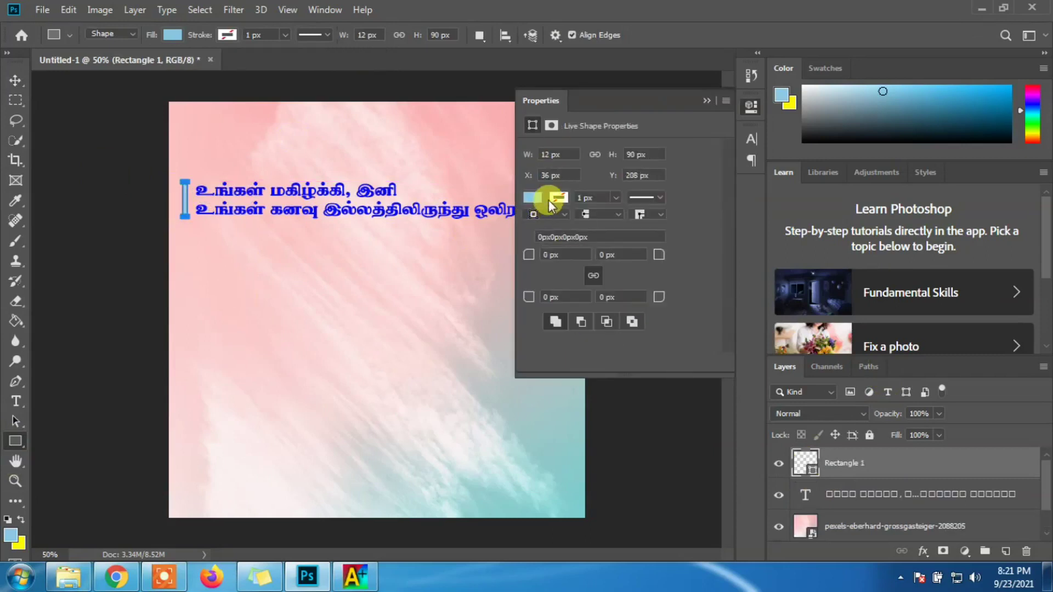
click(531, 197)
click(535, 296)
click(706, 100)
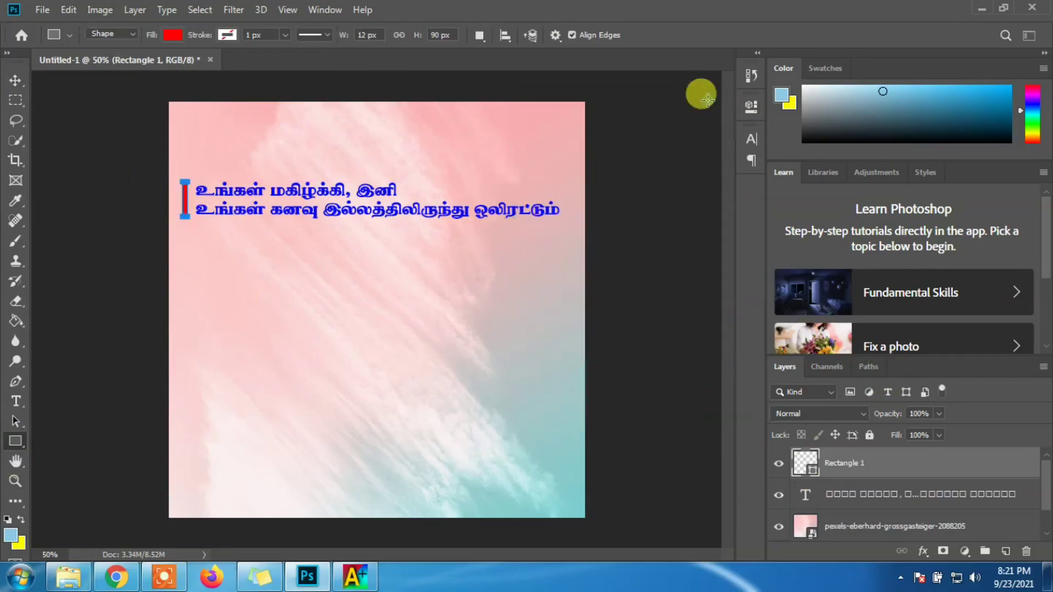
- Return to the Move tool and close the Azhagi+ typing helper
click(16, 80)
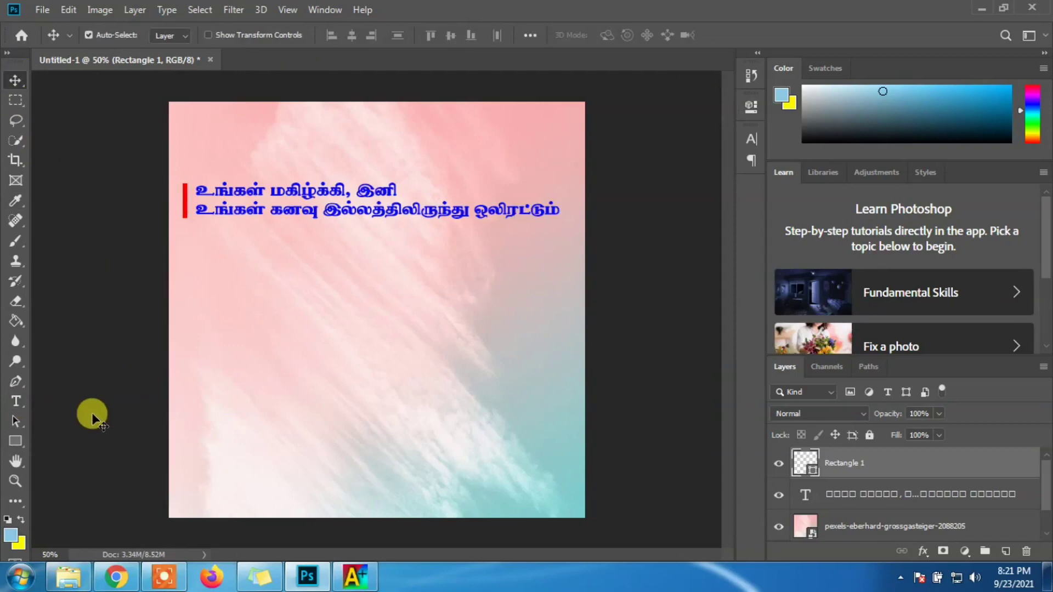
click(354, 576)
click(1032, 7)
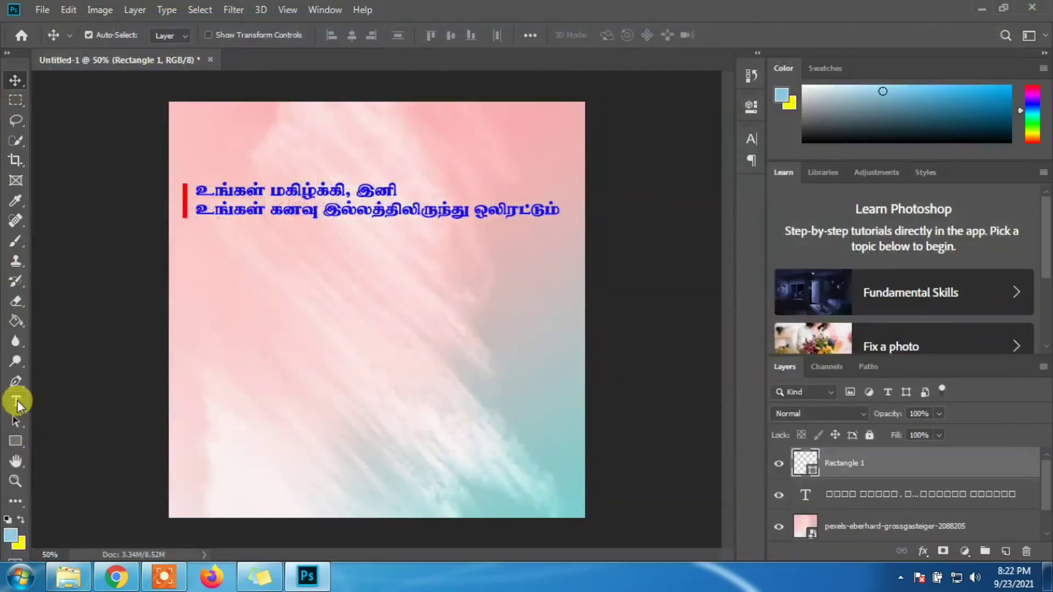
- Try the DigifaceWide font on a new text layer near the poster top, deleting unshowable characters
click(16, 400)
click(222, 34)
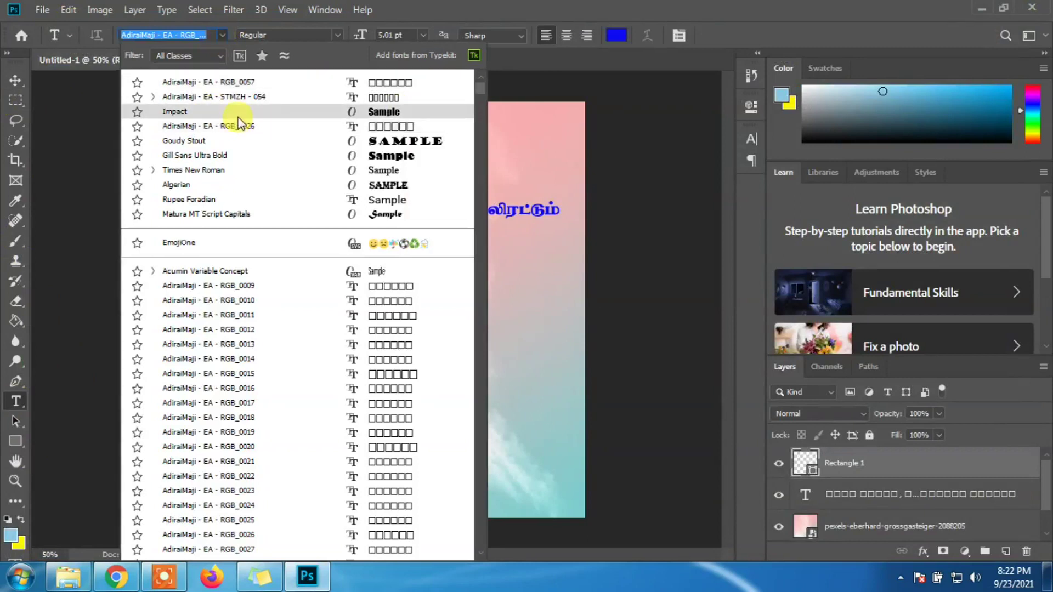
scroll(223, 172, down, 3)
mouse_move(480, 93)
mouse_down()
mouse_move(486, 553)
mouse_move(491, 383)
mouse_up()
scroll(492, 384, down, 4)
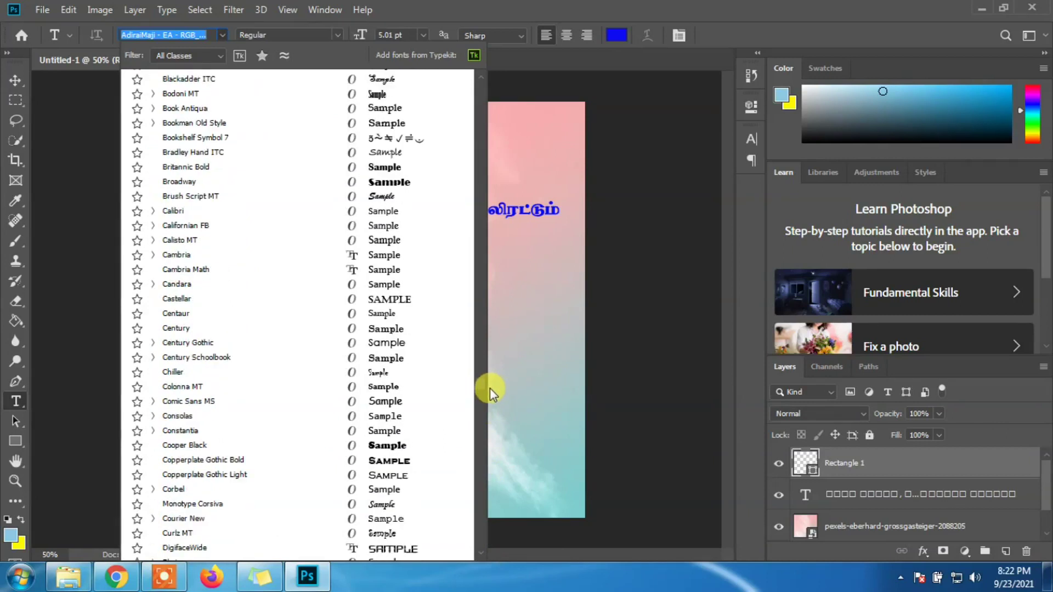
scroll(489, 387, down, 4)
click(406, 374)
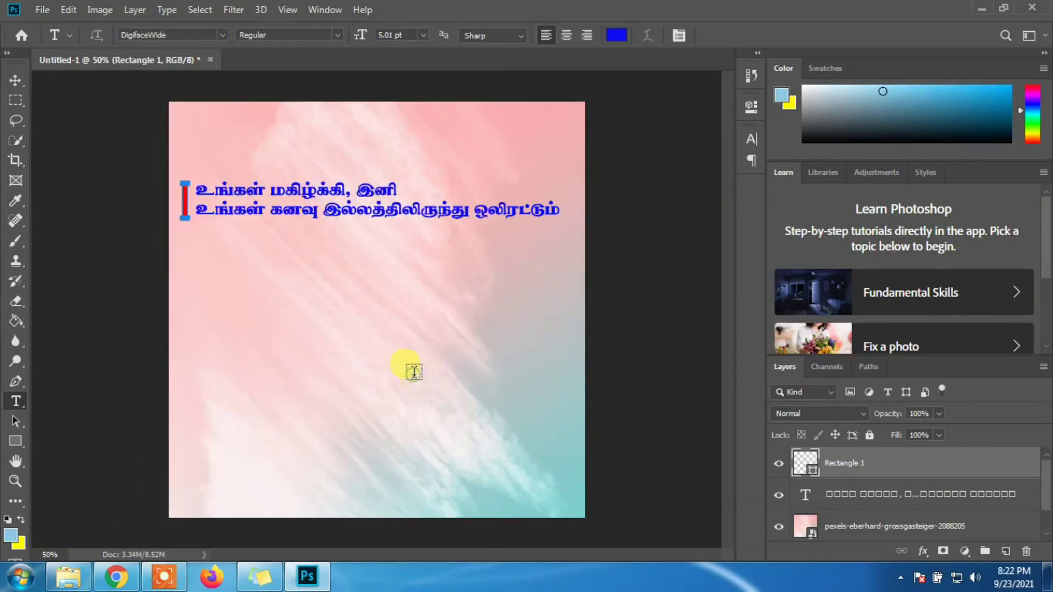
click(208, 131)
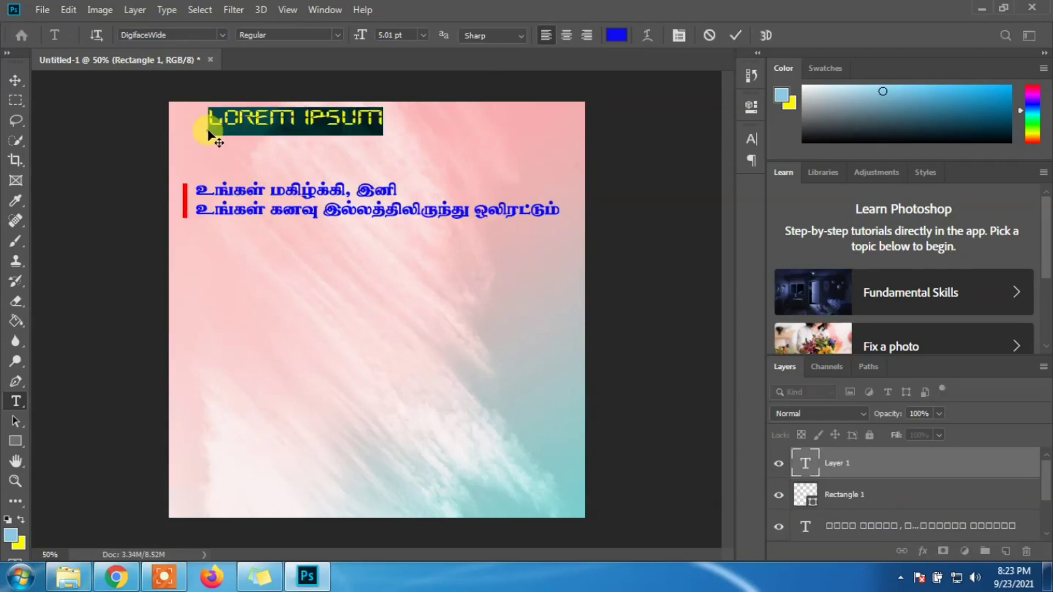
text(உங)
key(BackSpace)
key(BackSpace)
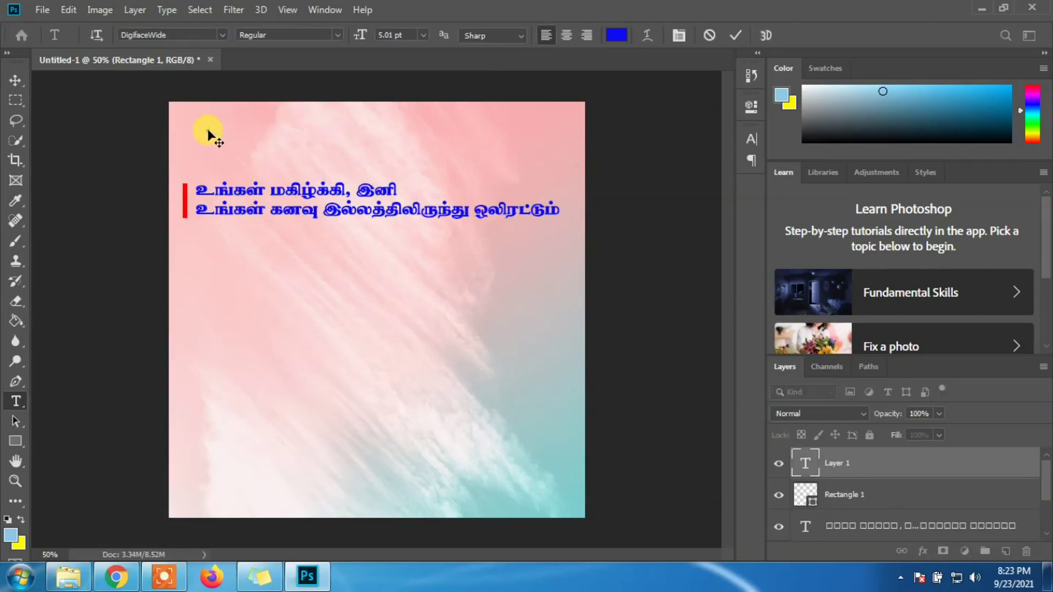
- Switch the text to Goudy Stout, type MAS, and select it
click(222, 34)
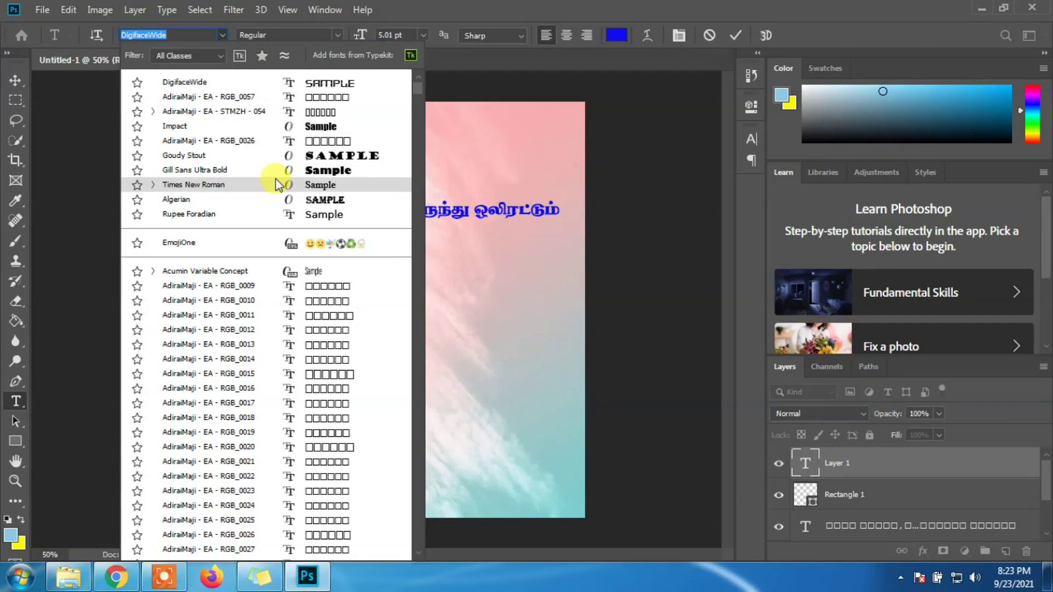
click(383, 159)
text(MA)
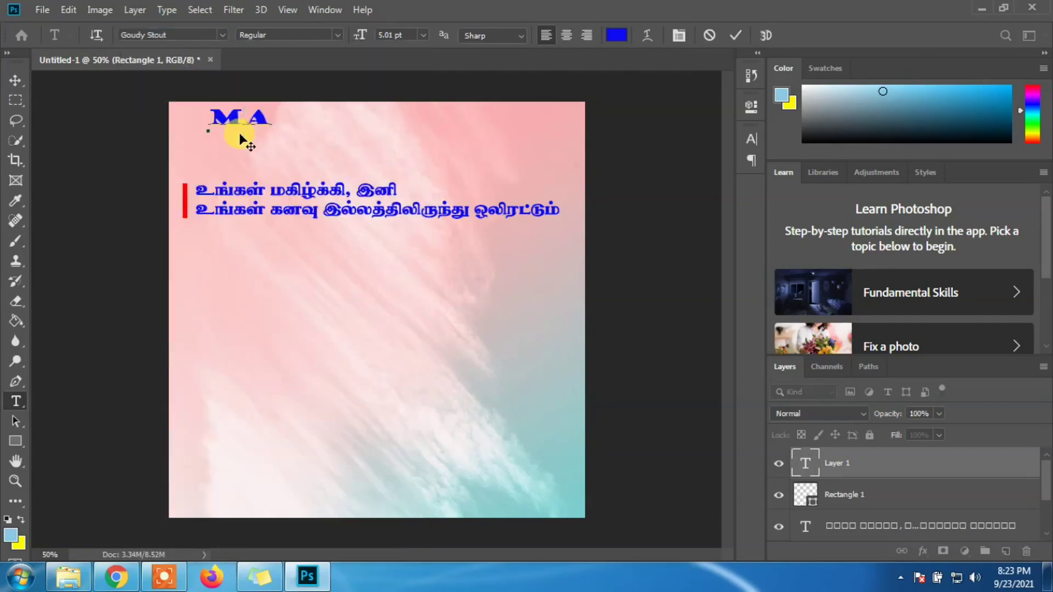
text(S)
drag(292, 115, 207, 114)
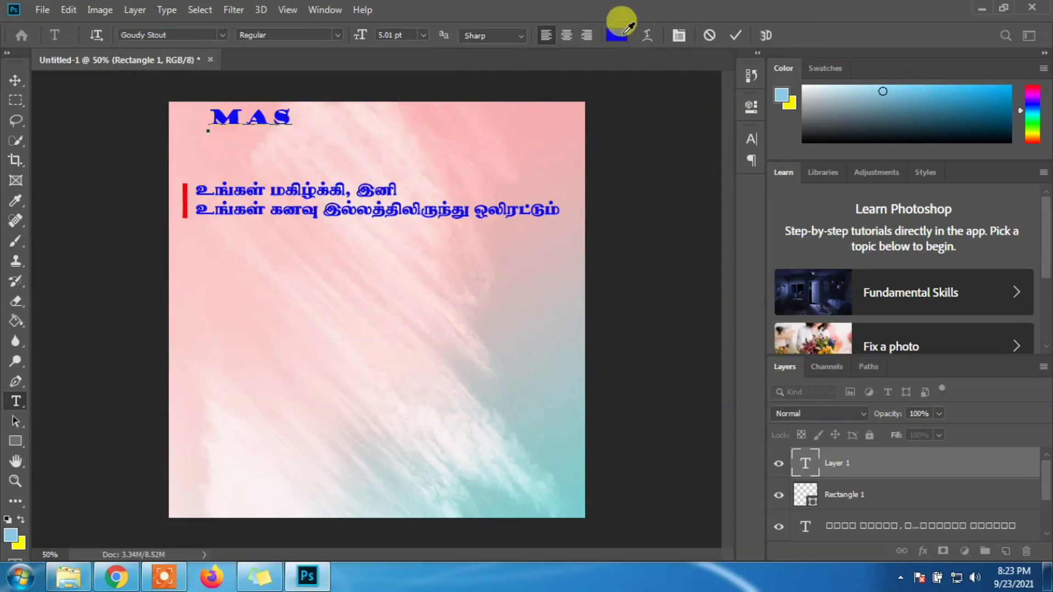
- Colour the MAS text bright red #f2092f in the Color Picker and commit it
click(616, 35)
click(536, 108)
click(535, 301)
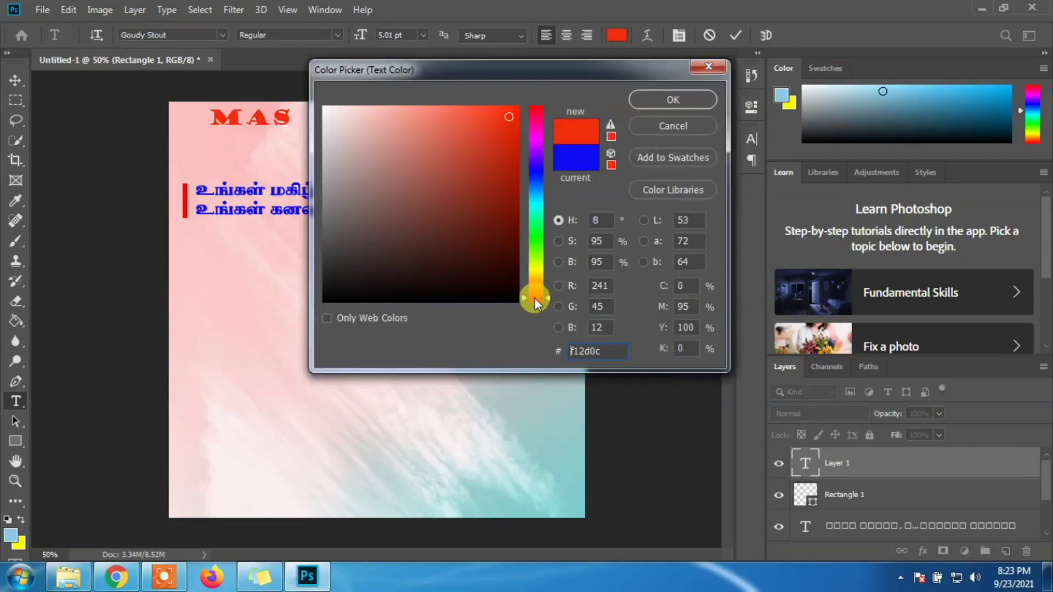
click(503, 157)
click(535, 170)
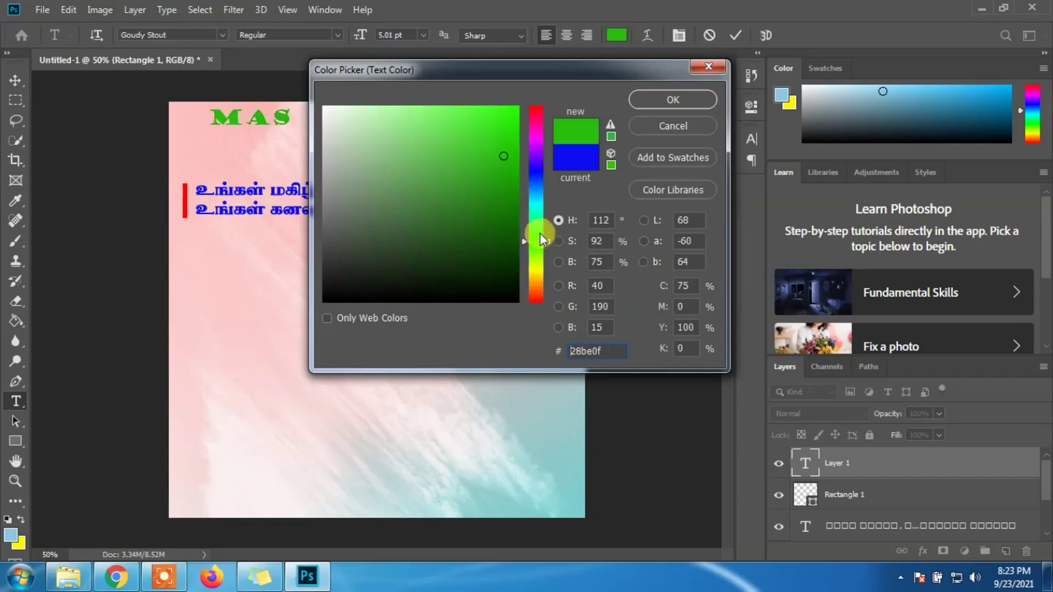
click(537, 268)
click(538, 297)
click(527, 135)
click(535, 111)
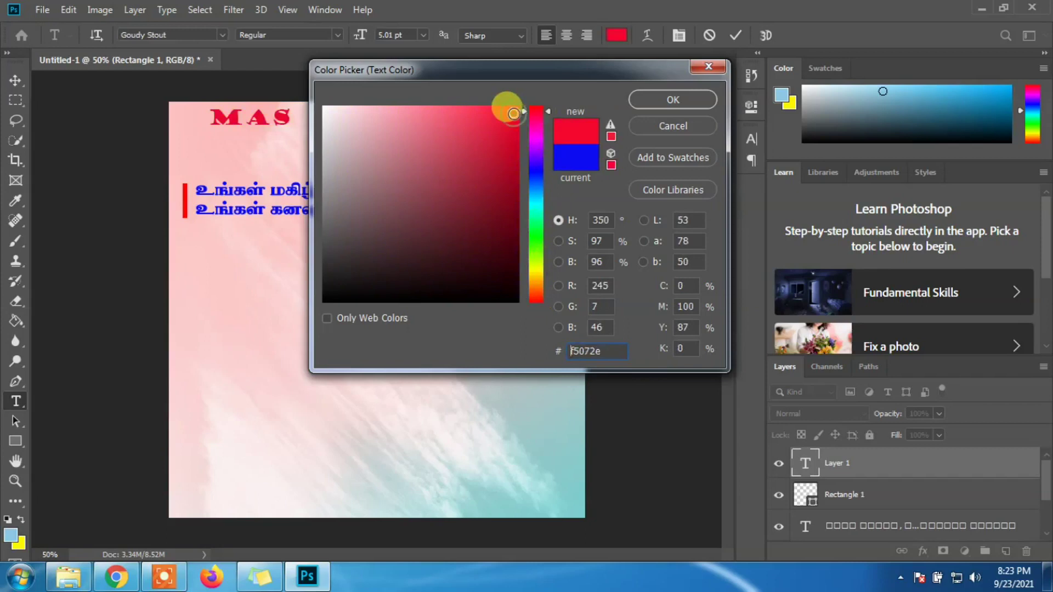
click(494, 112)
drag(511, 117, 511, 116)
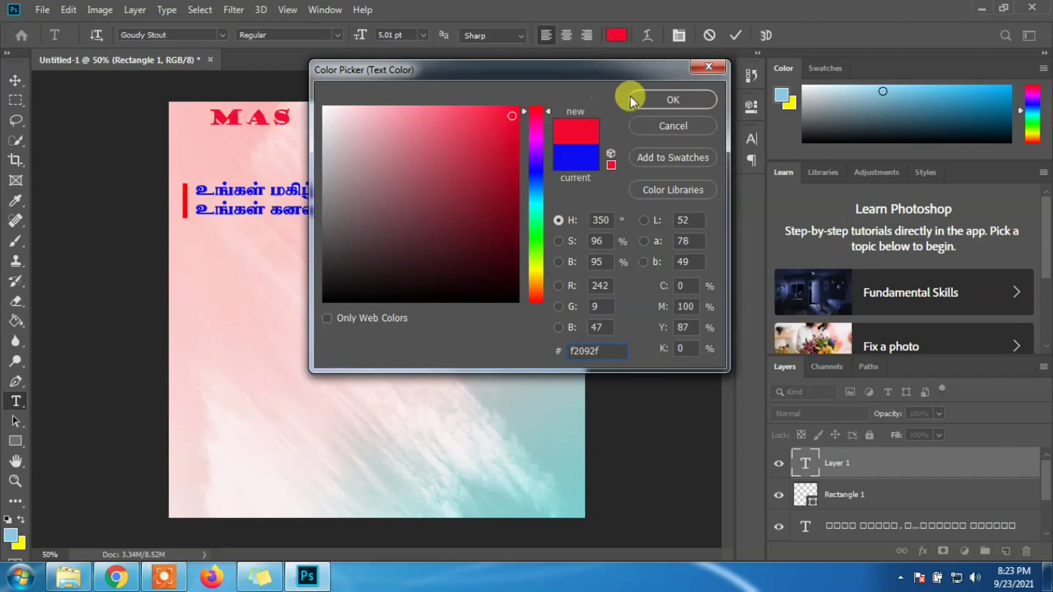
click(662, 103)
click(16, 81)
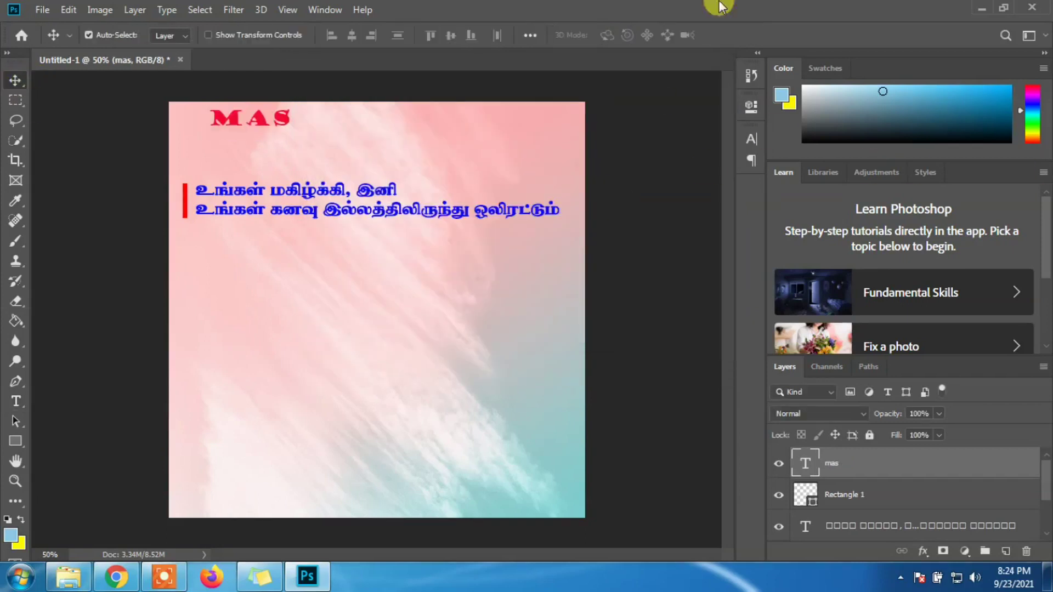
- Scale MAS to 599% and 448% in Character settings, move it down-left, and close the panel
click(750, 140)
drag(576, 207, 606, 209)
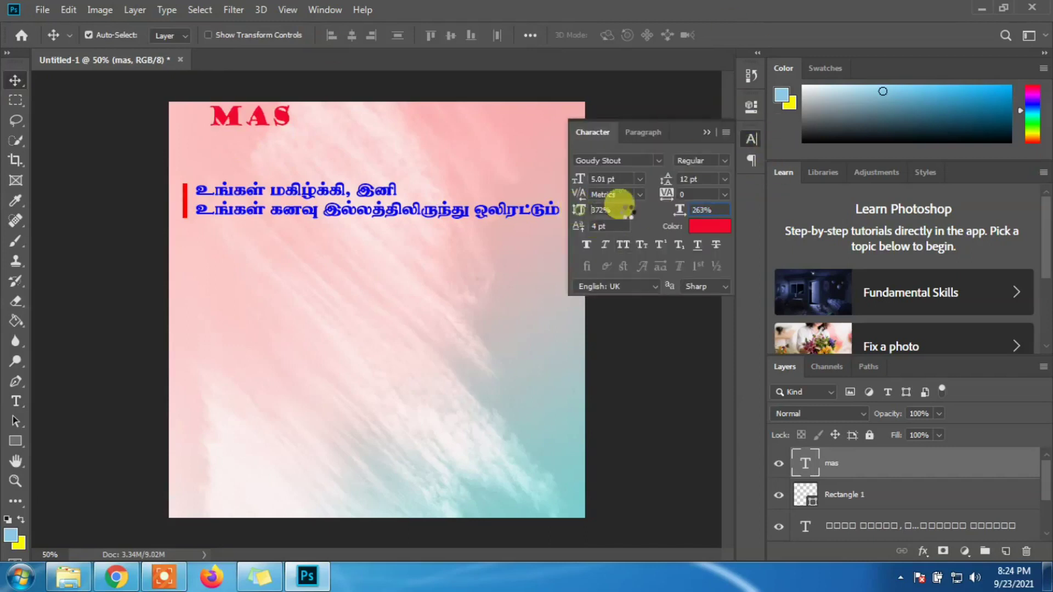
drag(581, 207, 599, 217)
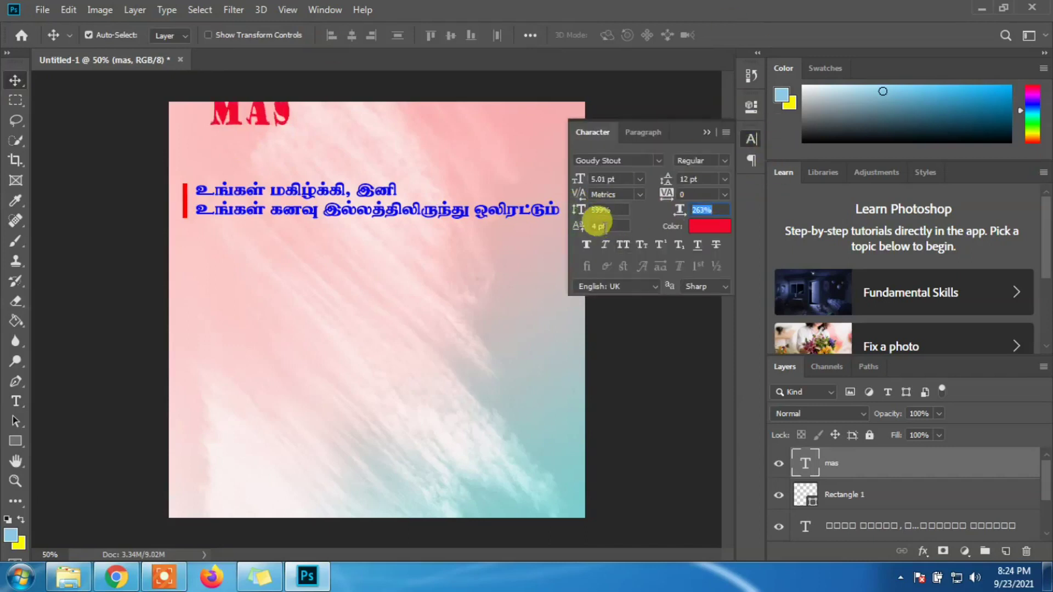
drag(679, 211, 689, 214)
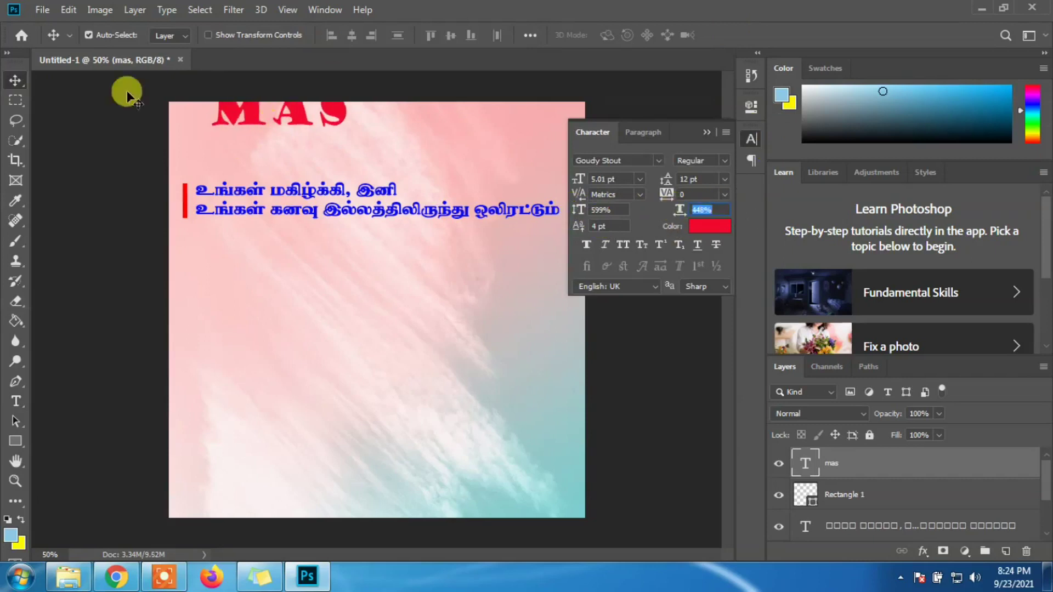
drag(227, 122, 272, 134)
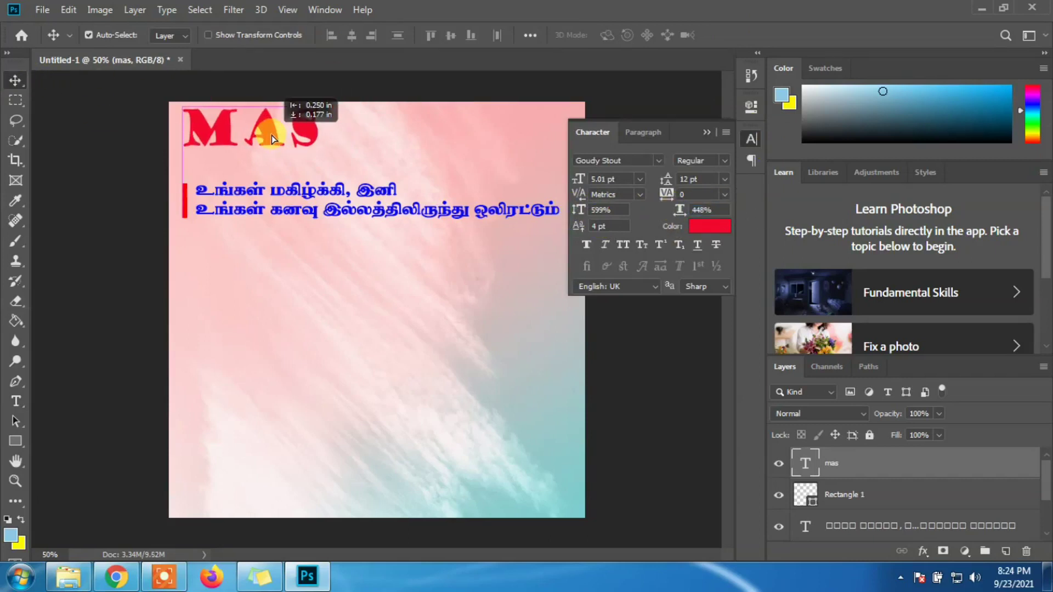
click(706, 132)
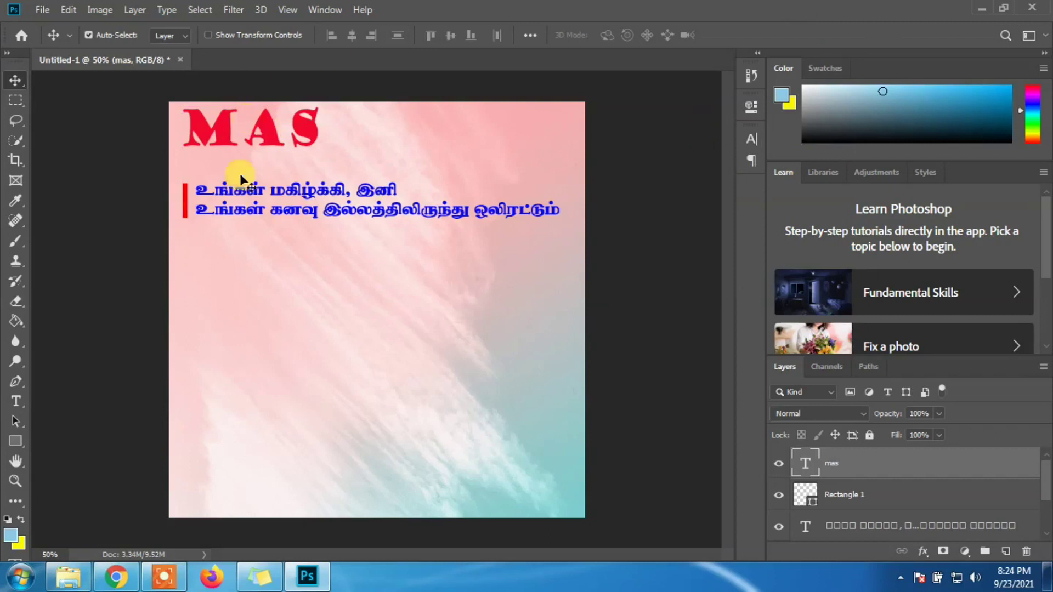
- Start an Impact text block near the top, then cancel the empty block
key(t)
click(341, 114)
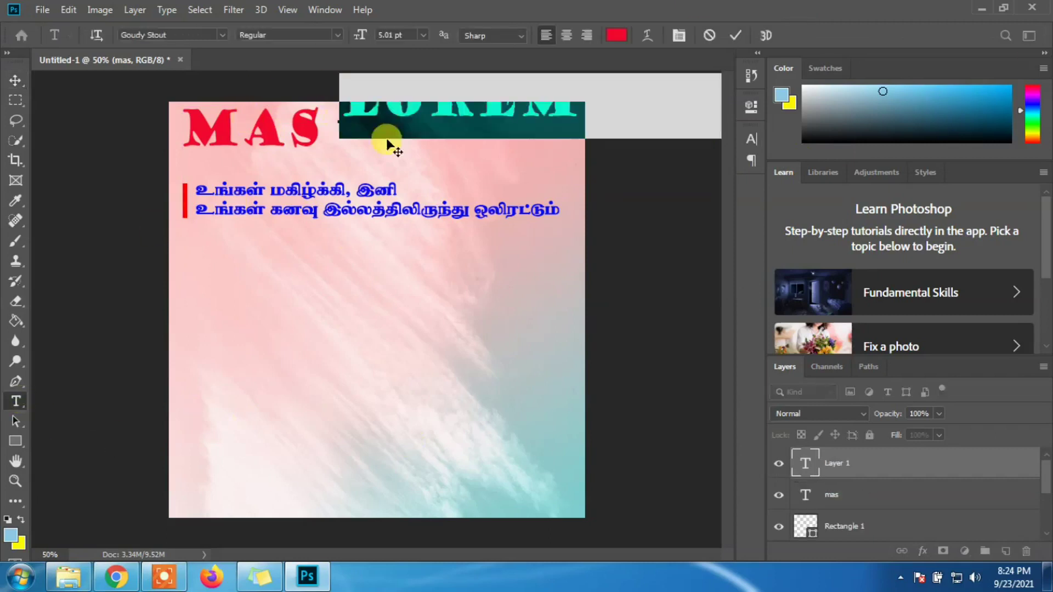
click(222, 35)
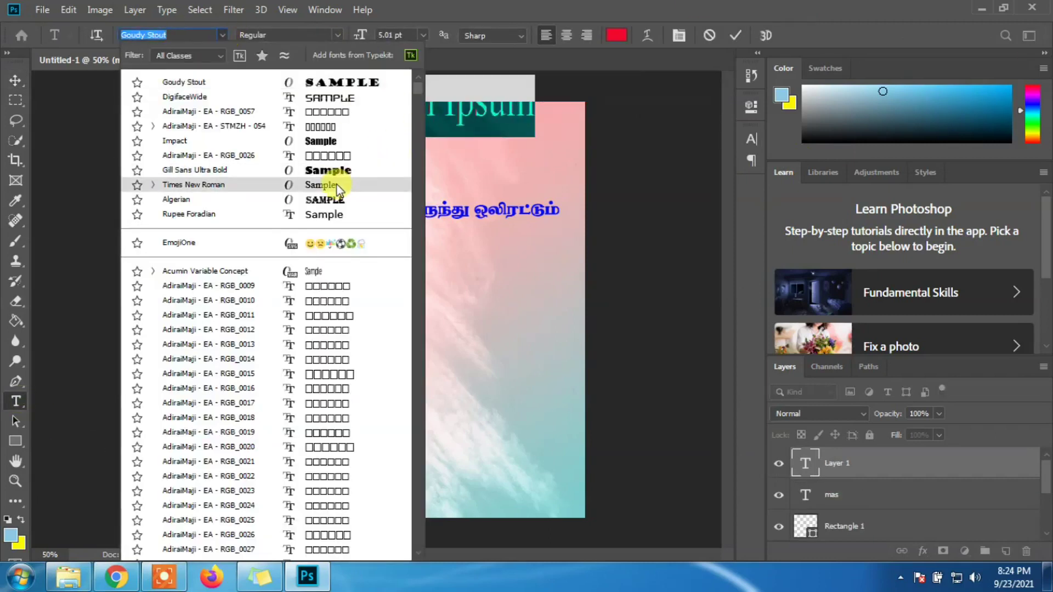
click(323, 141)
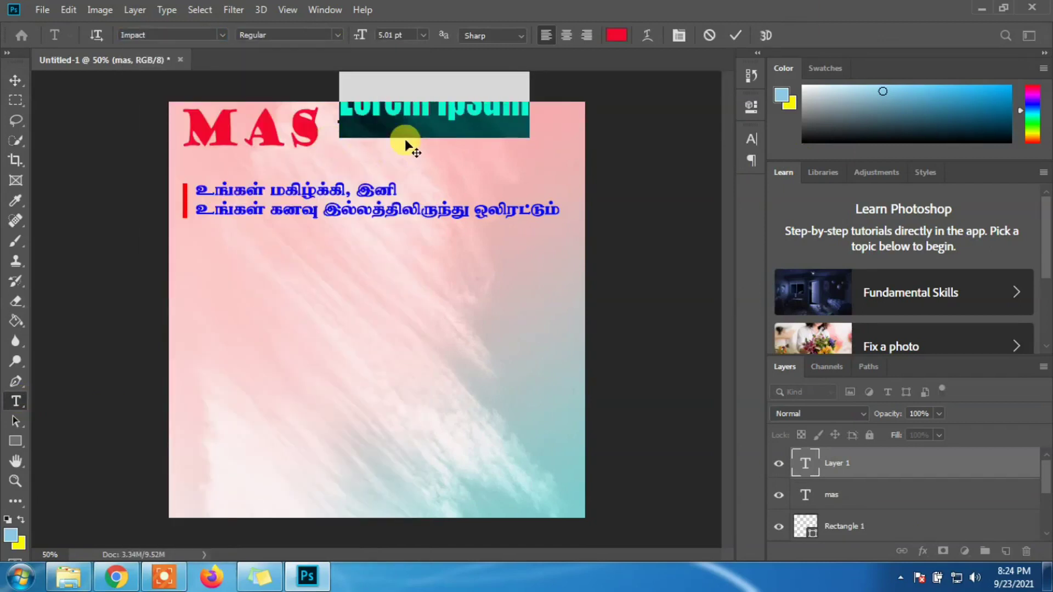
key(BackSpace)
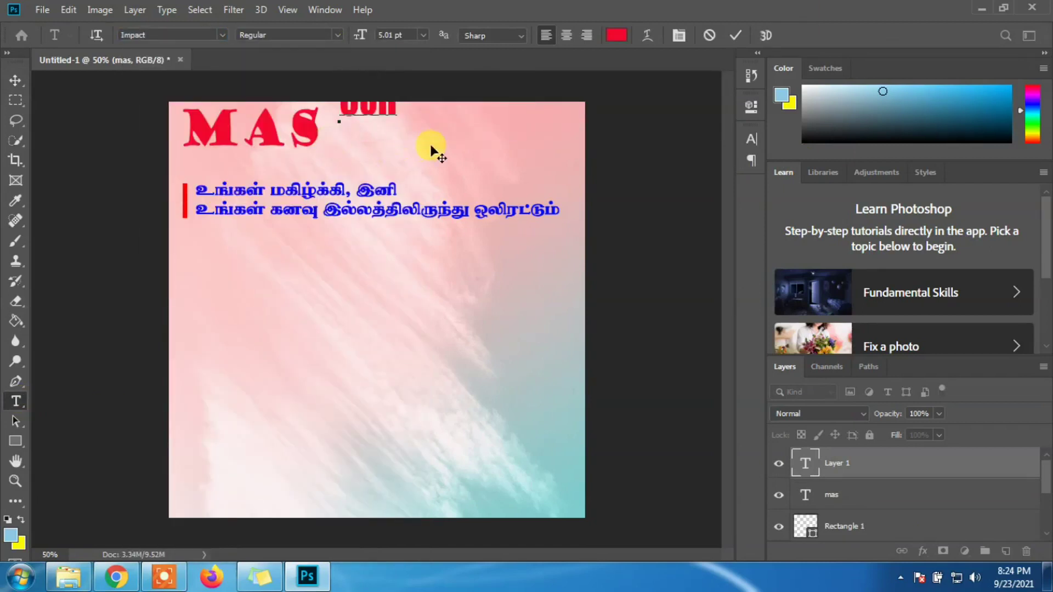
key(Escape)
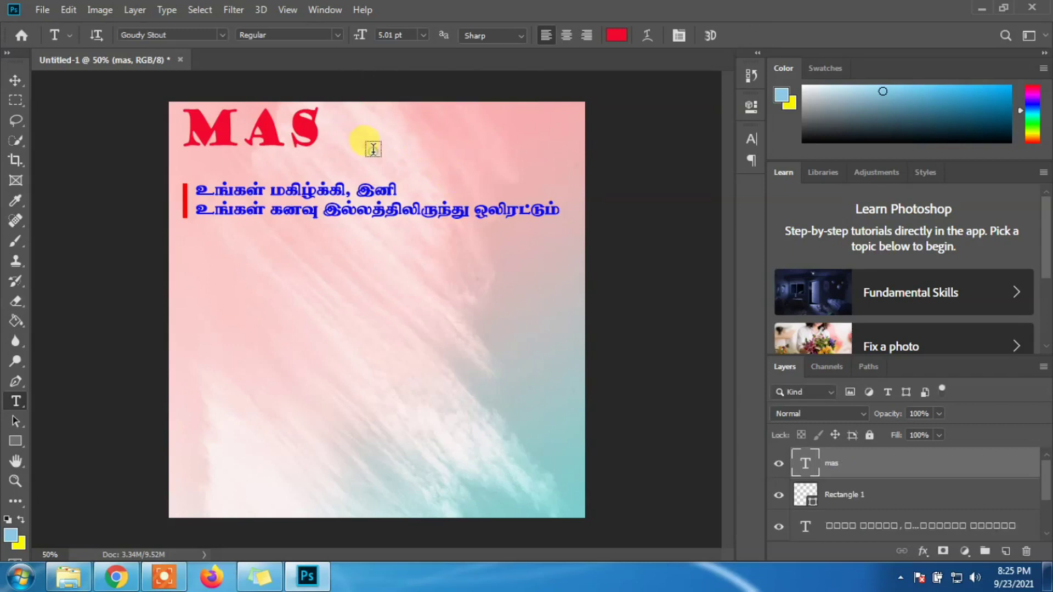
- Start a new Impact text block beside MAS and type 'Consrtuction Promoters'
click(373, 149)
click(222, 35)
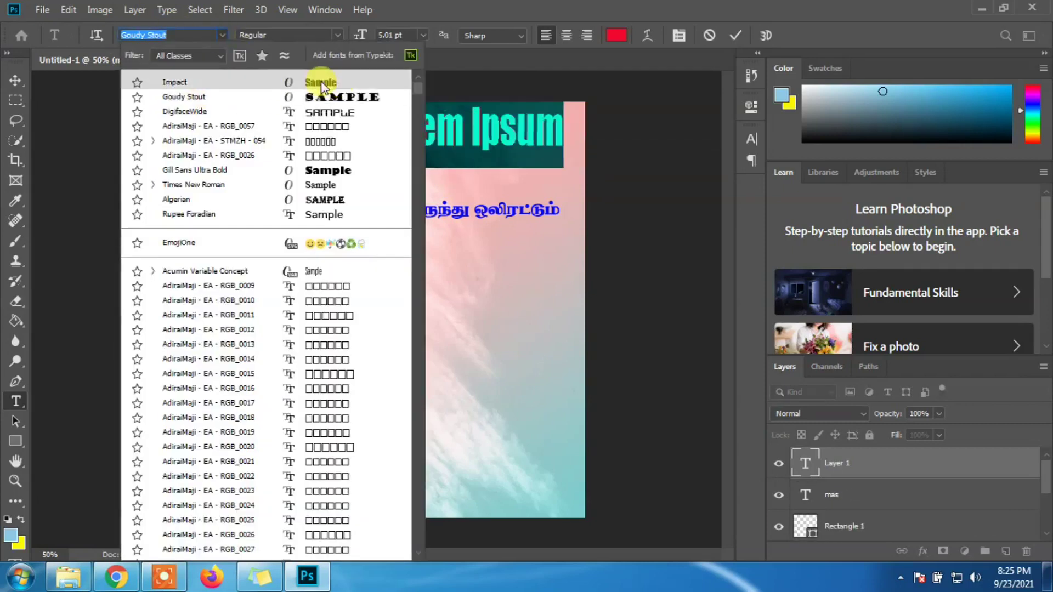
click(322, 82)
text(Con)
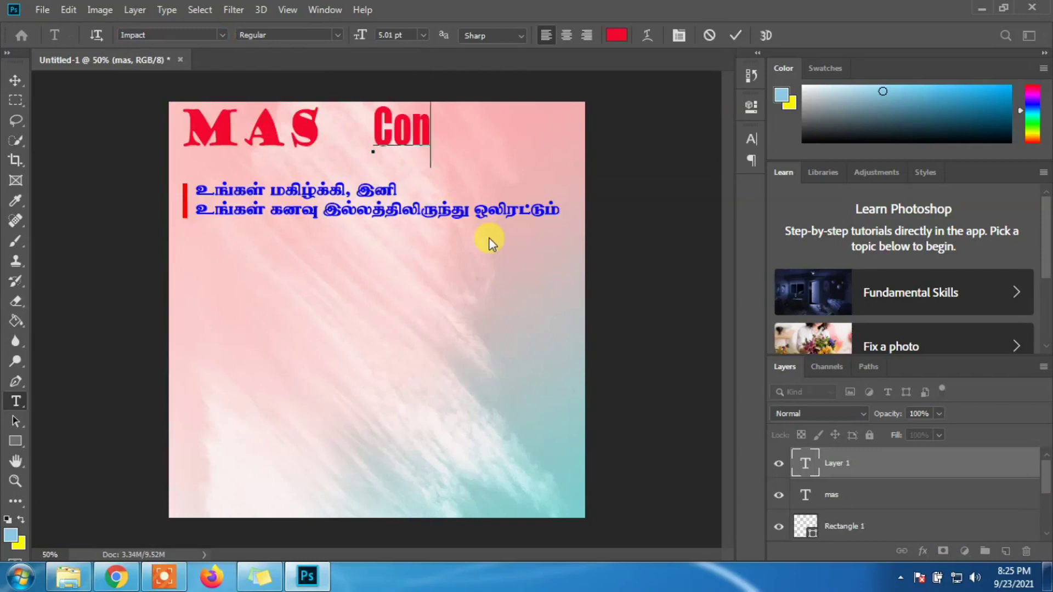
text(srtuc)
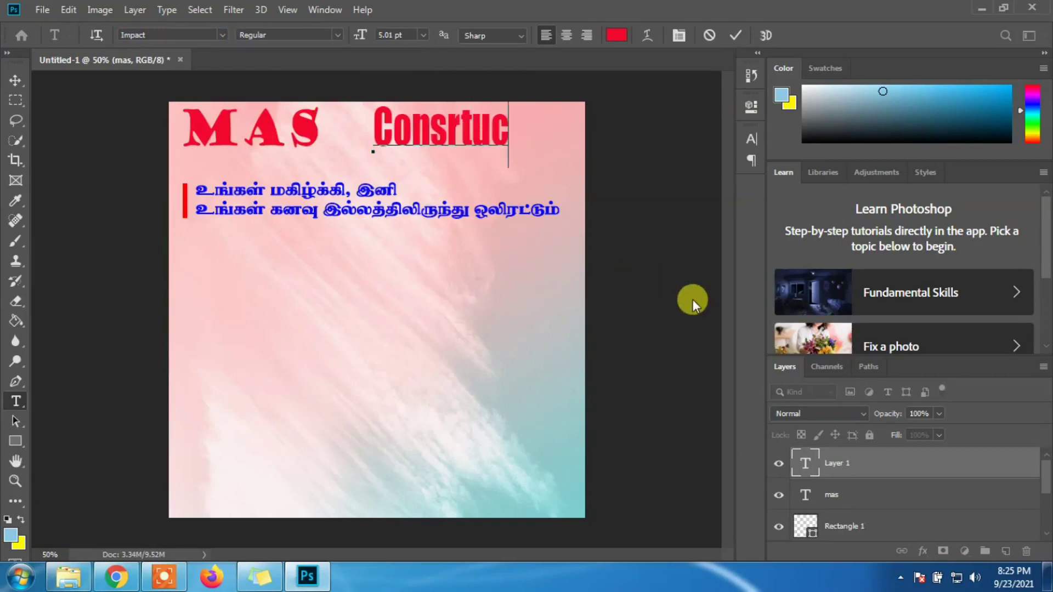
text(tion)
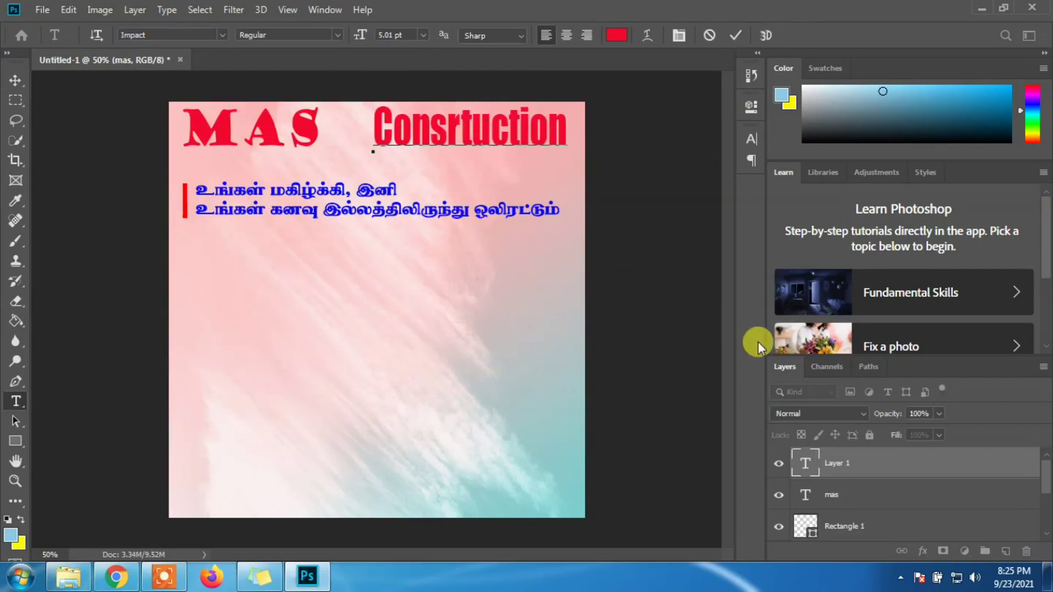
text(From)
text(oters)
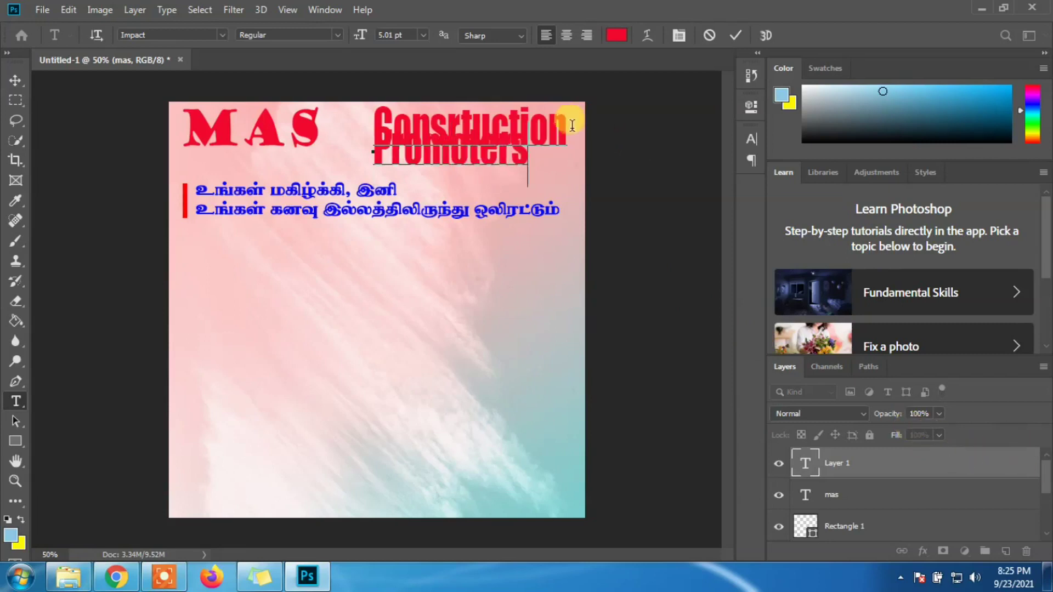
- Select the company name text and raise its leading to 37 pt
drag(572, 125, 329, 94)
mouse_move(564, 117)
mouse_down()
mouse_move(537, 156)
mouse_move(337, 93)
mouse_up()
click(748, 138)
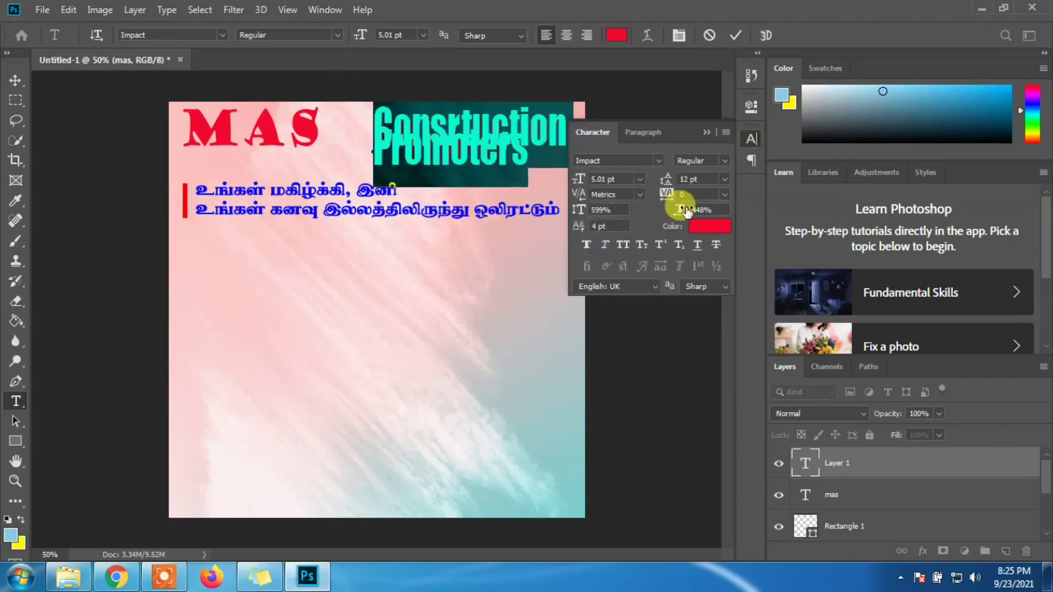
drag(667, 182, 665, 182)
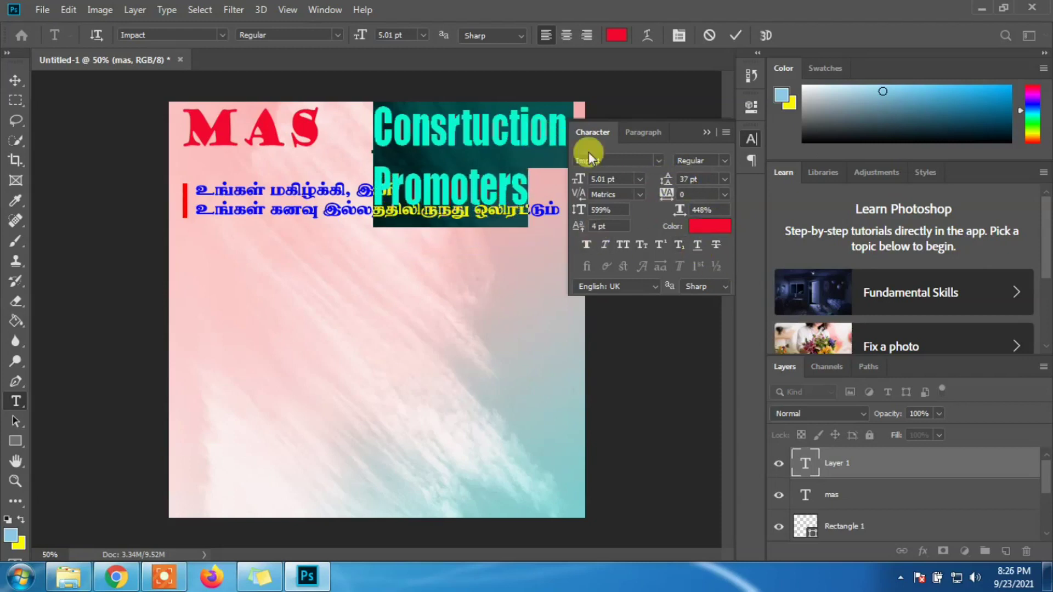
- Recolour the word Consrtuction near-black (090909)
click(547, 132)
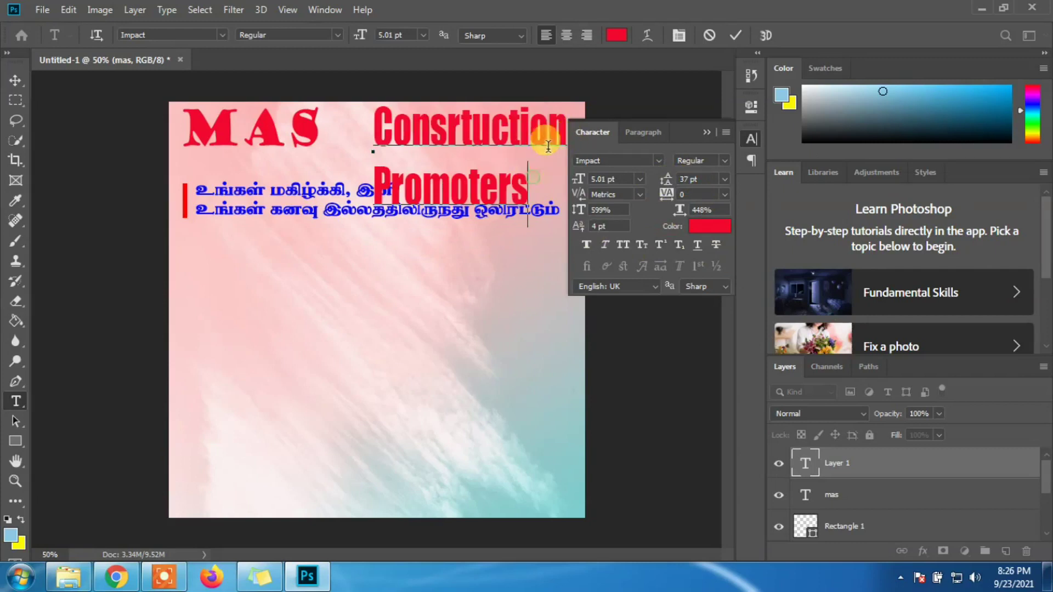
drag(382, 128, 651, 153)
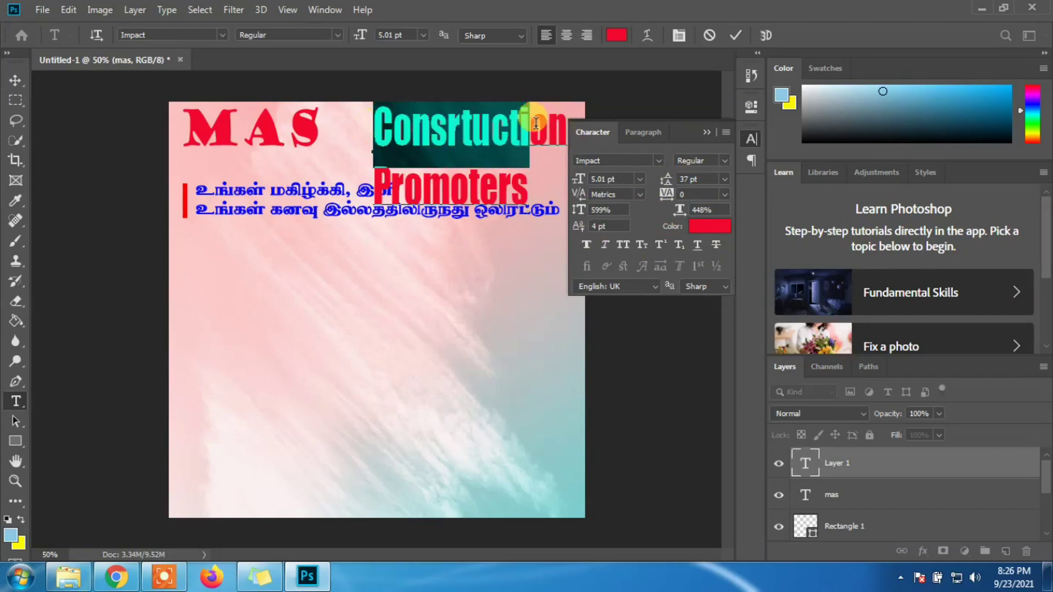
click(707, 225)
click(327, 295)
- Make Consrtuction black and underlined, narrowing it to 365% and shortening it vertically
click(687, 98)
click(684, 249)
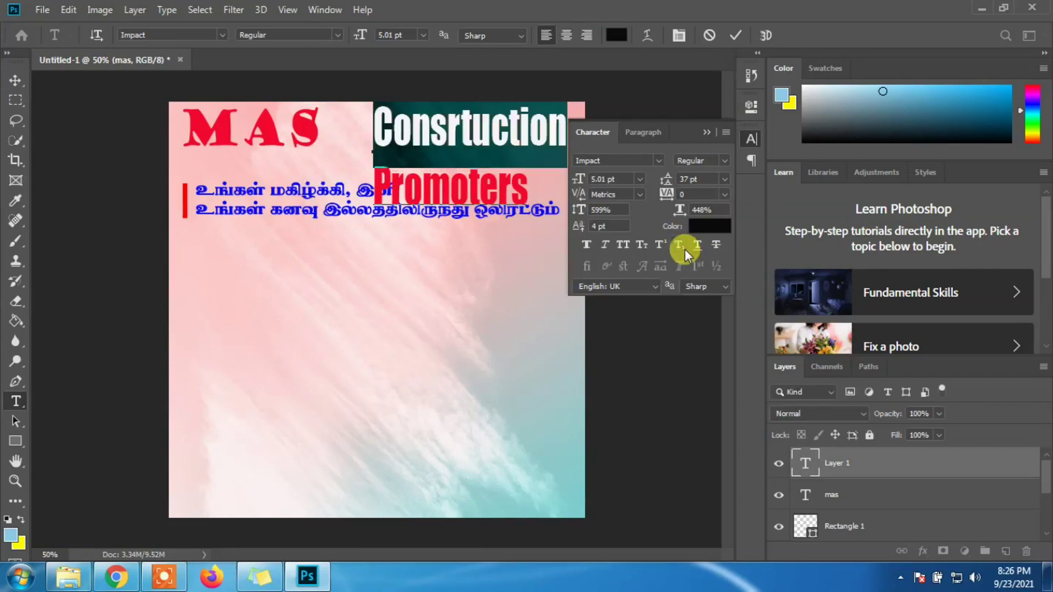
click(696, 249)
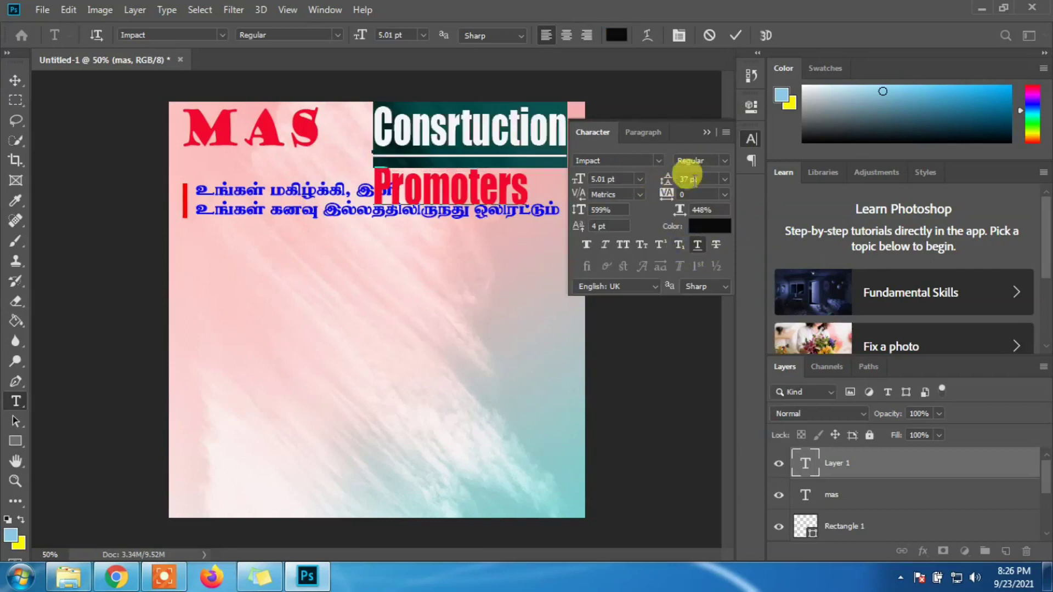
drag(679, 210, 620, 230)
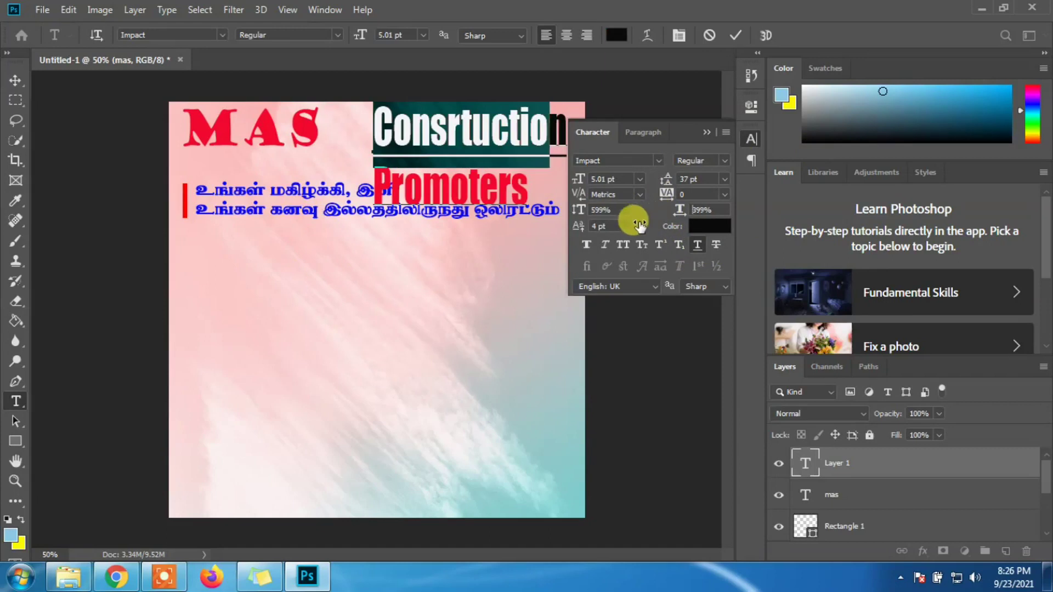
drag(678, 214, 711, 208)
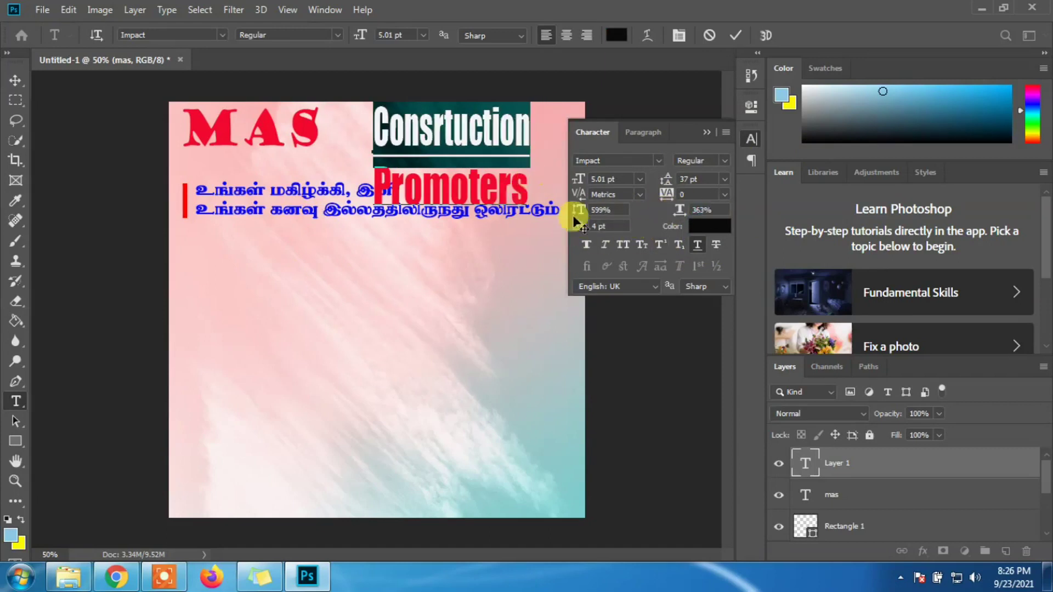
drag(579, 214, 548, 220)
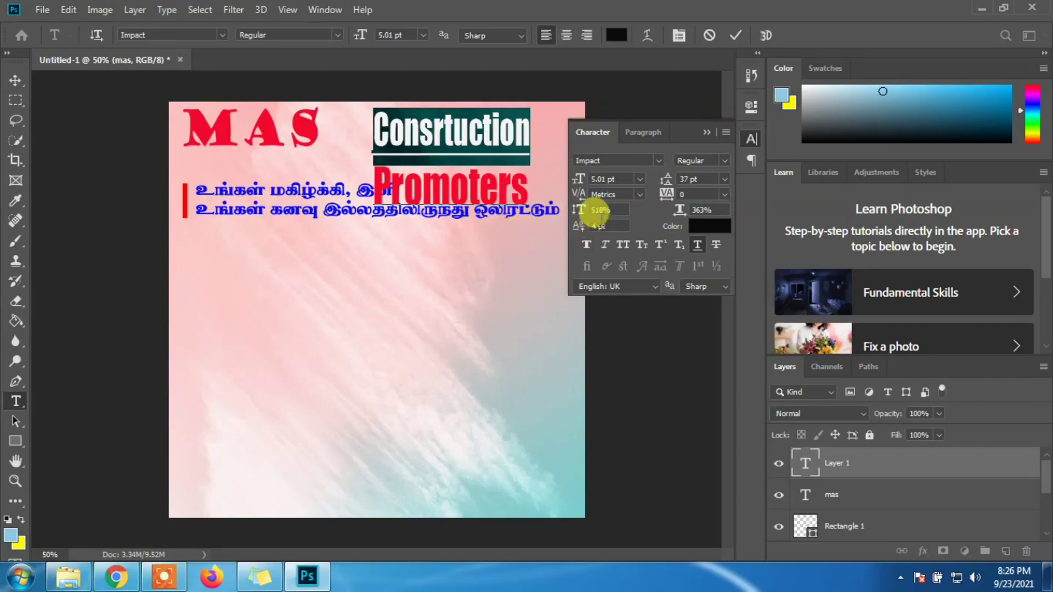
drag(548, 220, 514, 193)
- Tuck red Promoters under Consrtuction with 20 pt leading and 299% vertical scale
double_click(514, 193)
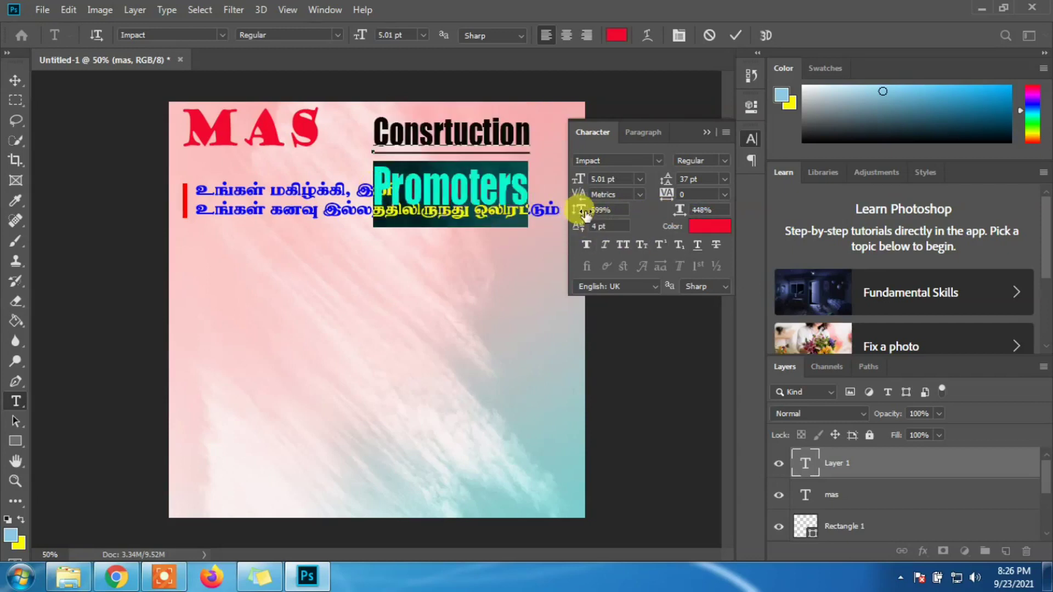
mouse_move(667, 180)
mouse_down()
mouse_move(662, 219)
mouse_move(671, 212)
mouse_up()
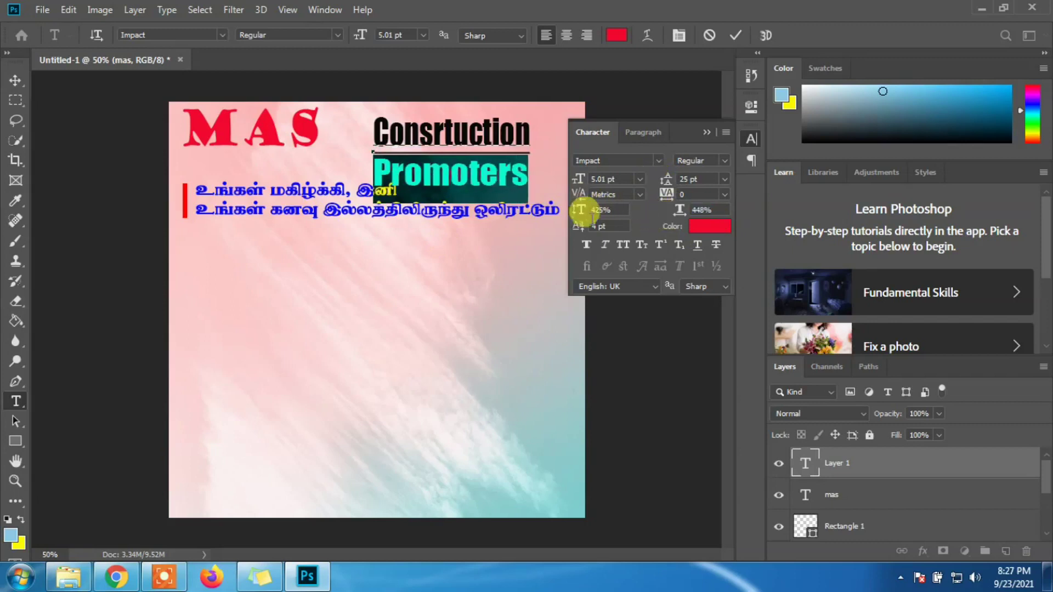
mouse_move(581, 219)
mouse_down()
mouse_move(560, 200)
mouse_move(481, 227)
mouse_up()
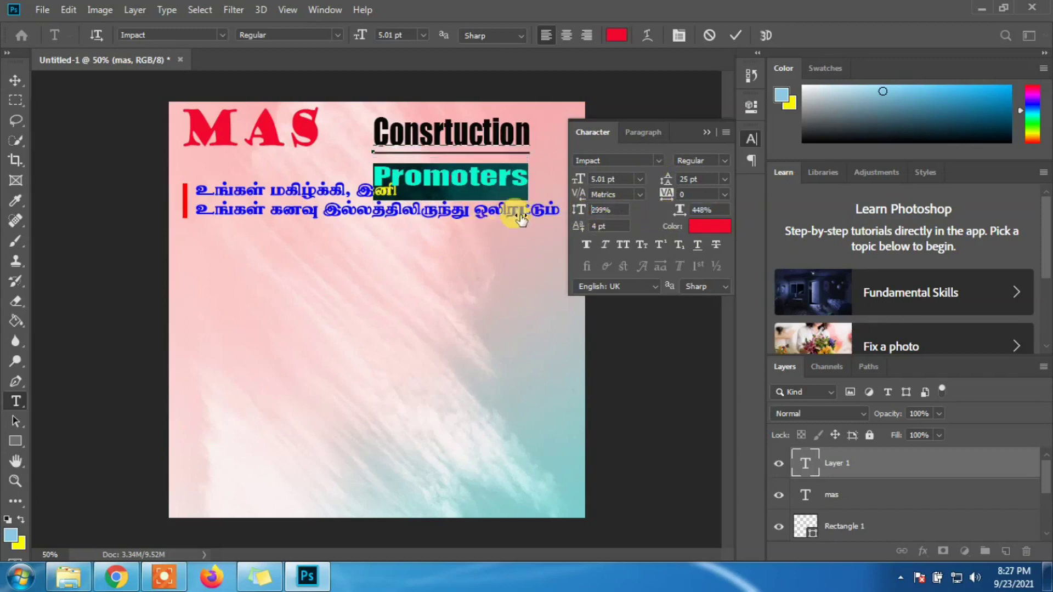
drag(665, 177, 666, 181)
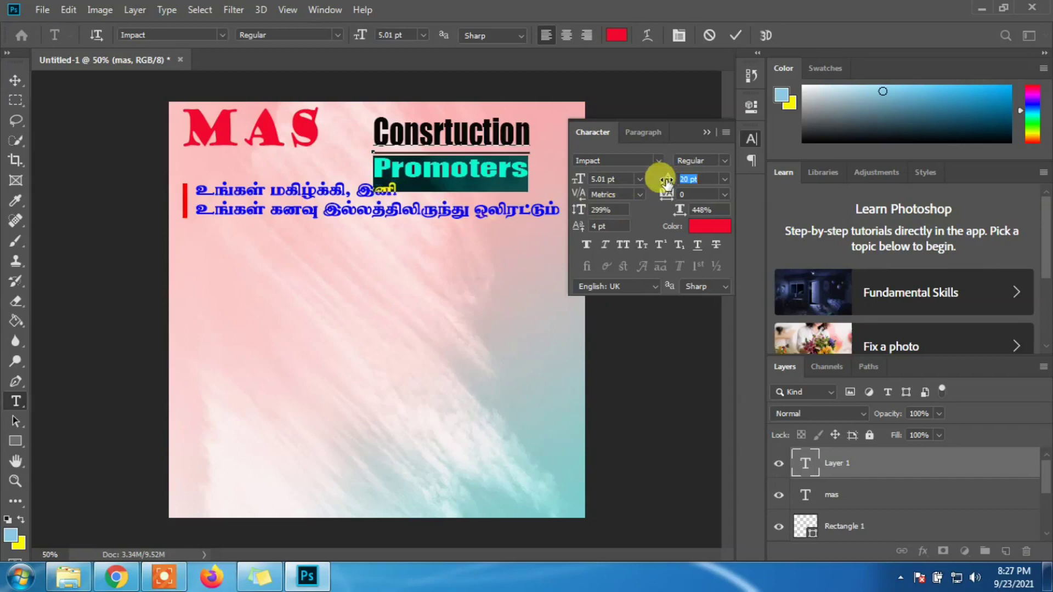
click(735, 35)
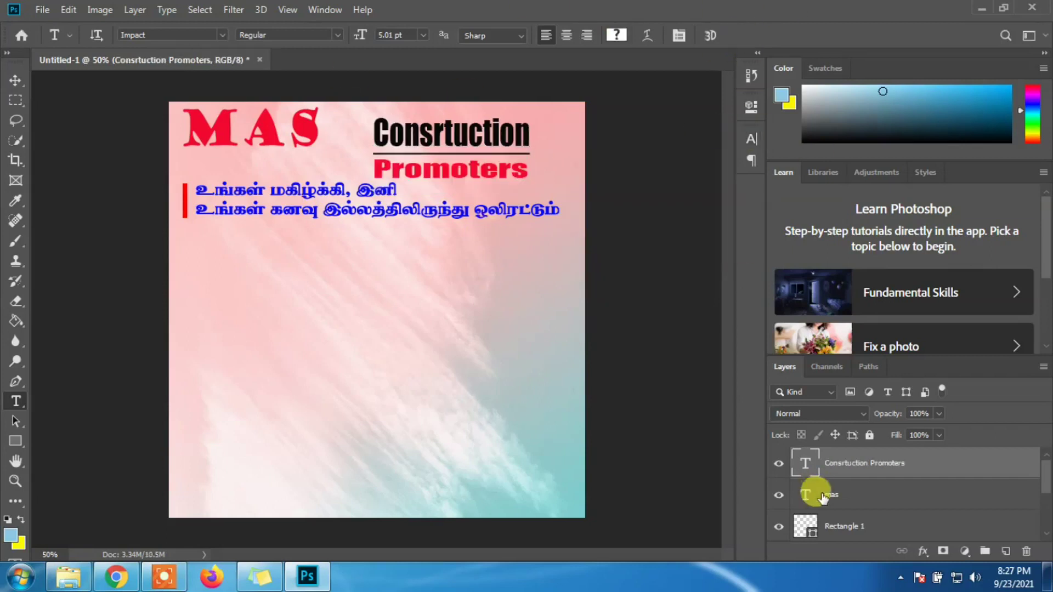
- Change the mas text to the Impact font and retype it as MAS
click(803, 496)
double_click(803, 496)
click(222, 35)
click(230, 78)
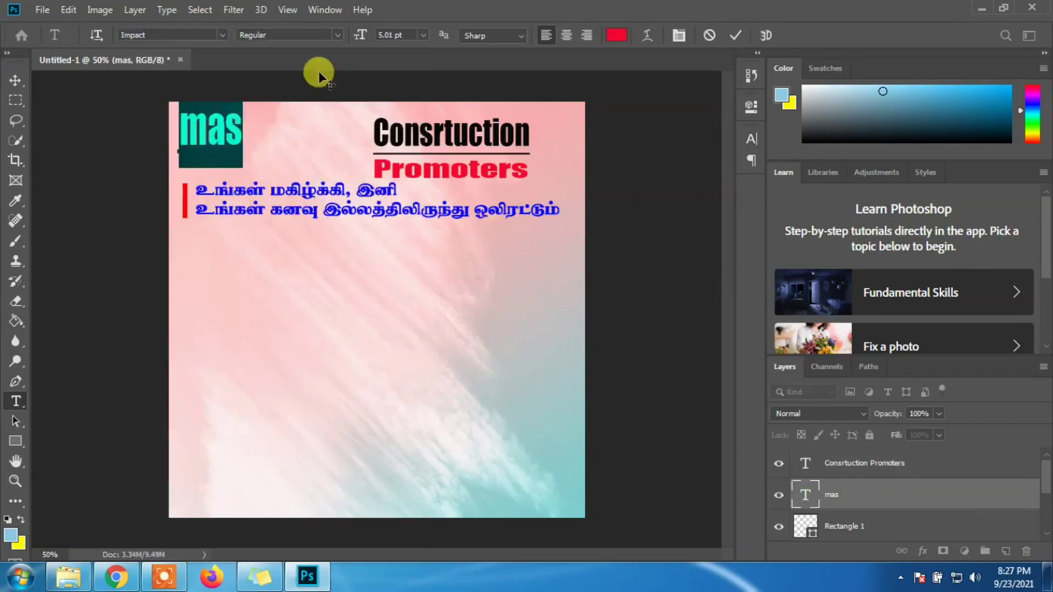
text(MAS)
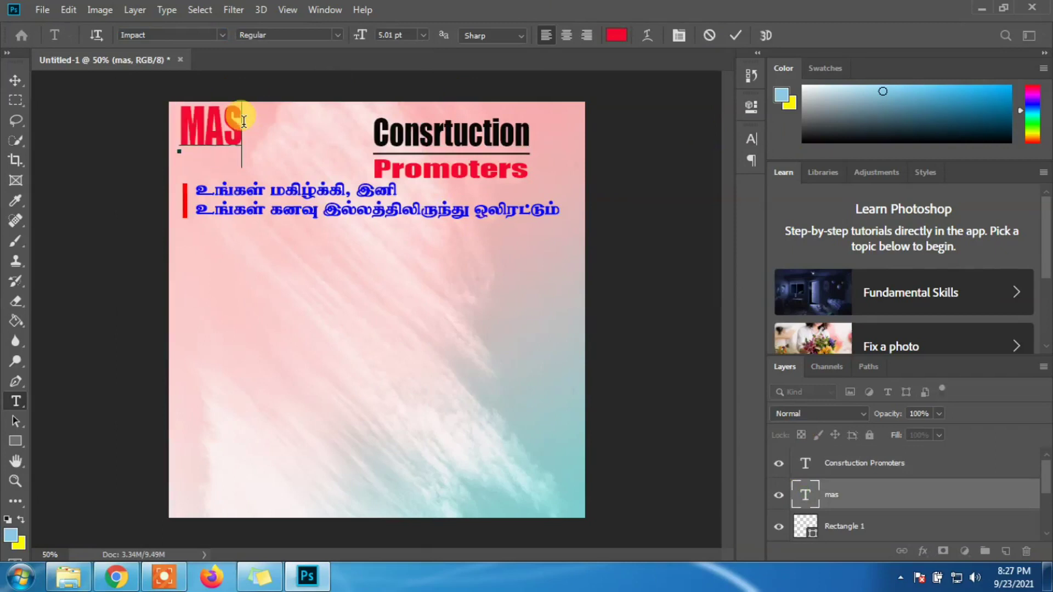
- Widen the MAS letters to 603% and 615% scaling and commit the edit
double_click(241, 135)
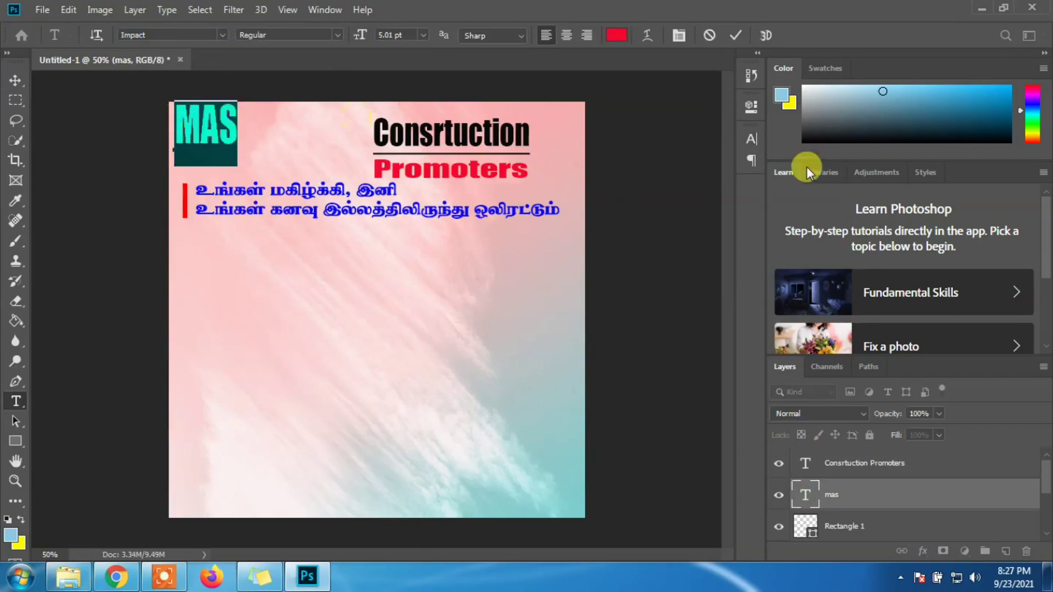
click(751, 138)
mouse_move(576, 210)
mouse_down()
mouse_move(635, 214)
mouse_move(583, 212)
mouse_up()
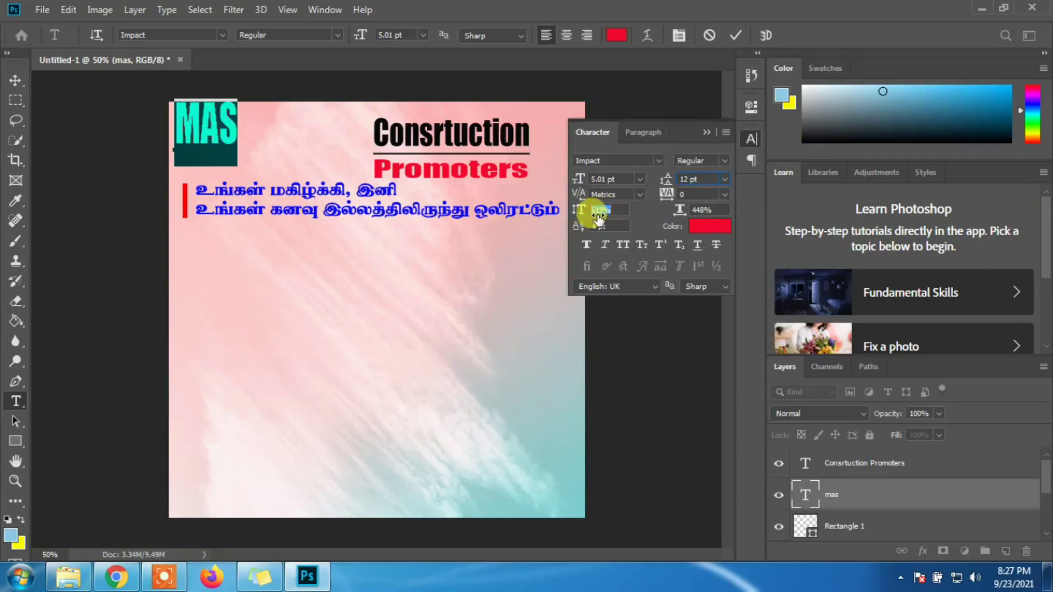
drag(677, 211, 806, 215)
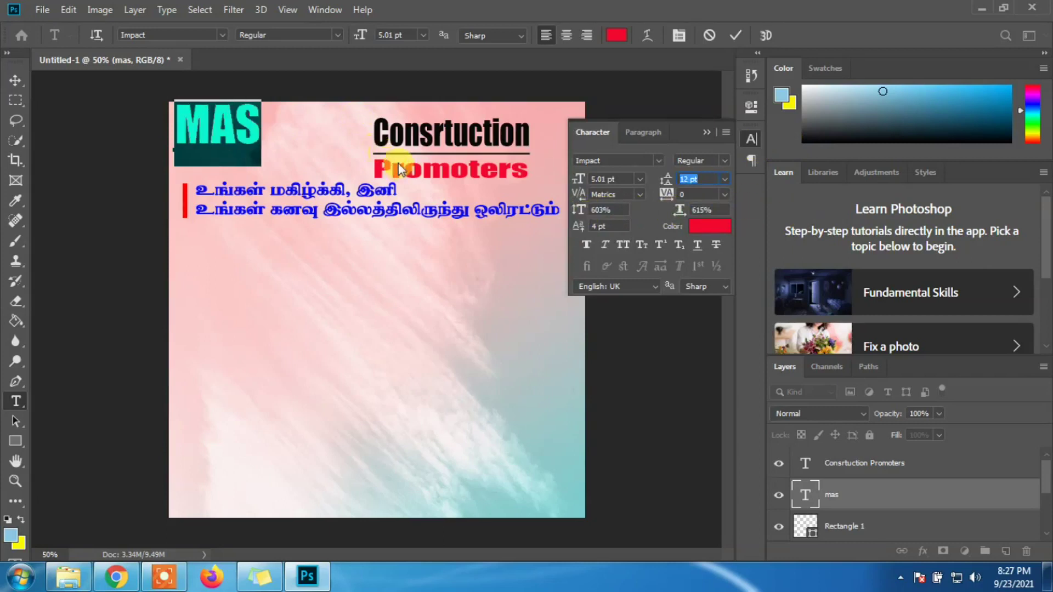
click(735, 36)
- Place MAS in the top-left corner and slide the Consrtuction Promoters heading beside it
click(16, 80)
drag(241, 125, 249, 129)
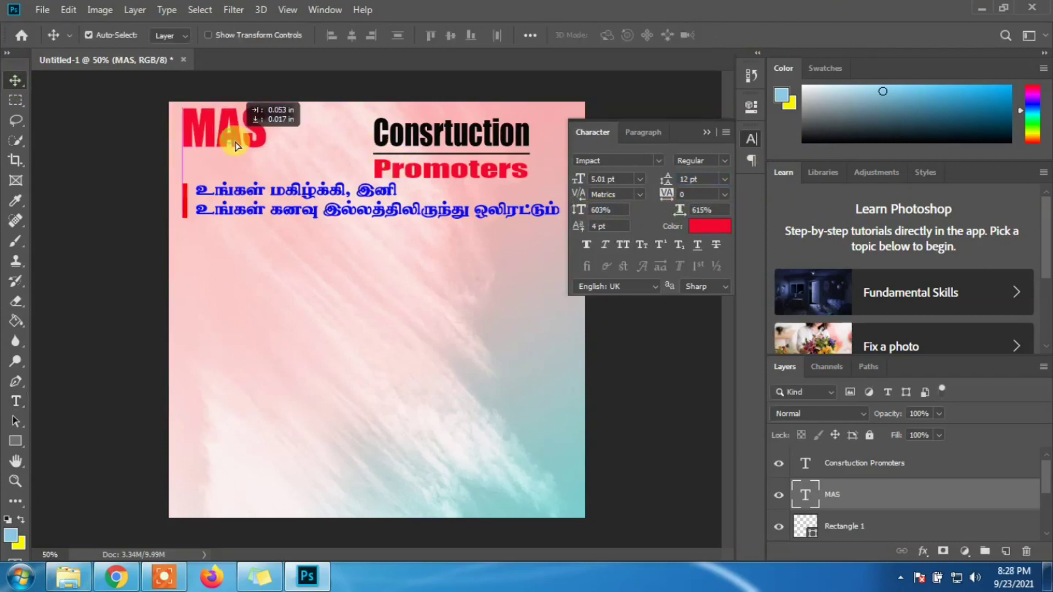
click(707, 134)
drag(489, 134, 394, 135)
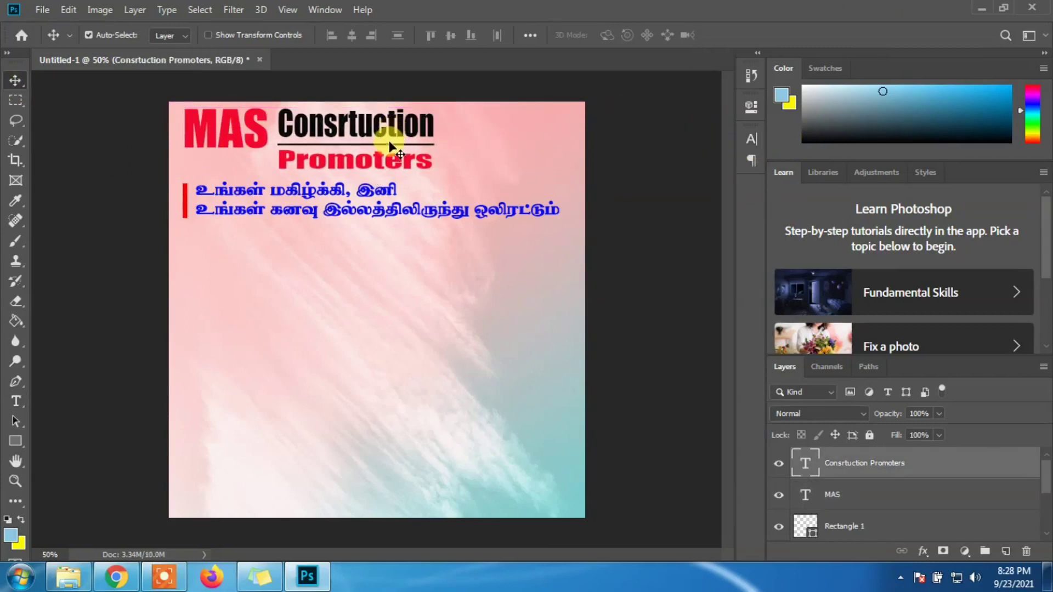
- Stretch MAS to 900% vertical and 646% horizontal scale, matching the two-line heading height
click(828, 495)
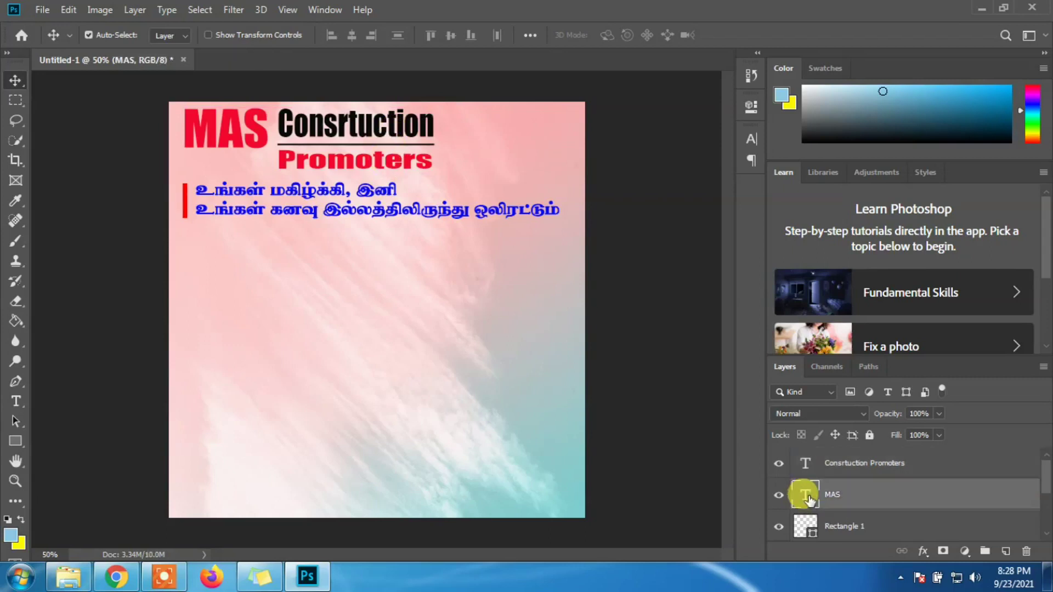
click(752, 140)
drag(579, 210, 571, 219)
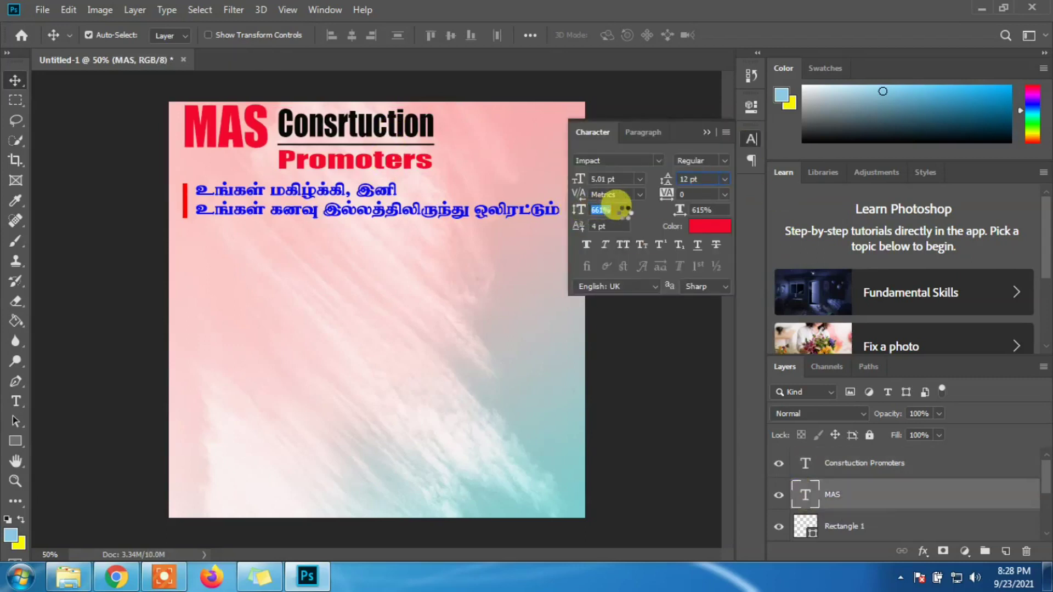
double_click(804, 495)
drag(579, 209, 682, 211)
drag(578, 209, 577, 211)
key(ctrl+Return)
key(v)
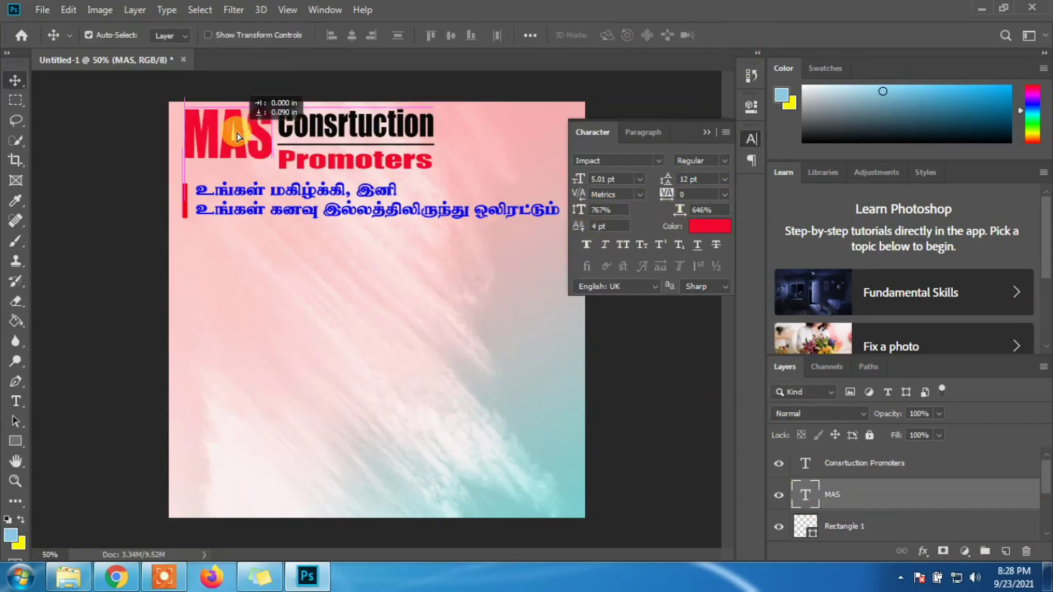
drag(583, 215, 603, 207)
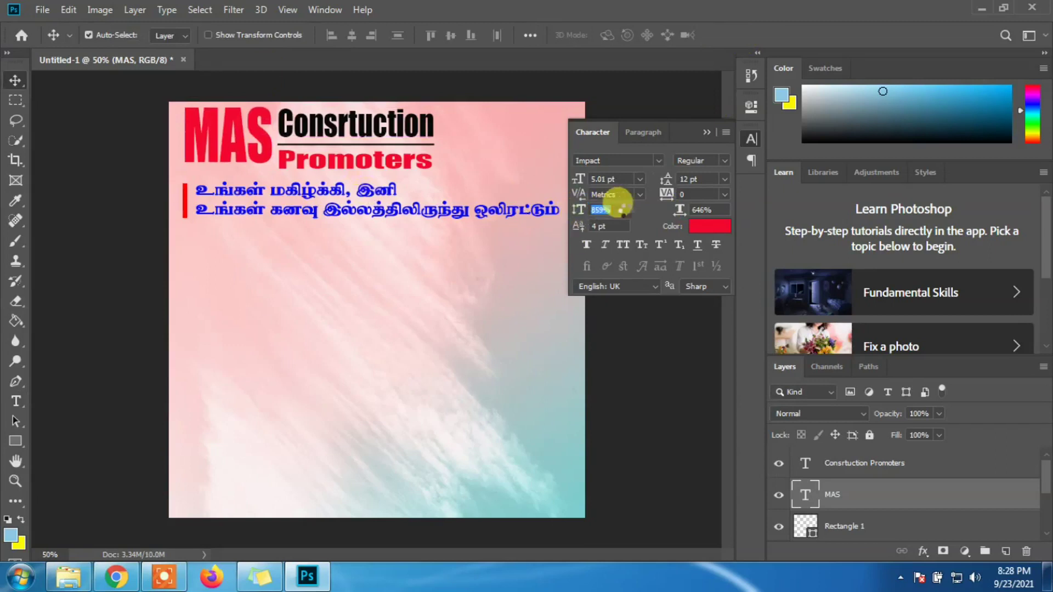
drag(268, 156, 269, 160)
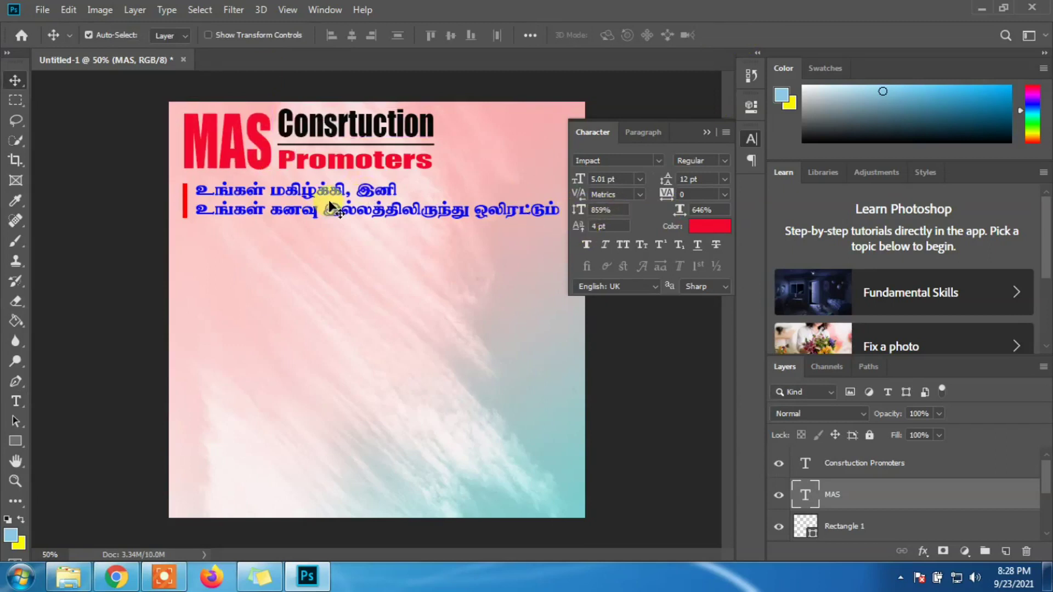
drag(581, 212, 602, 235)
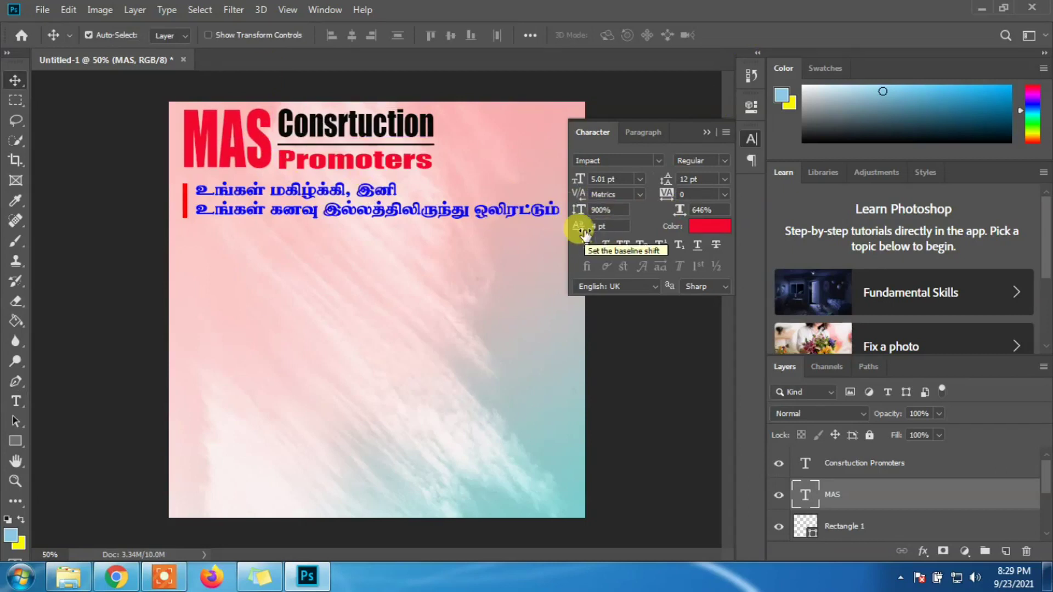
click(706, 132)
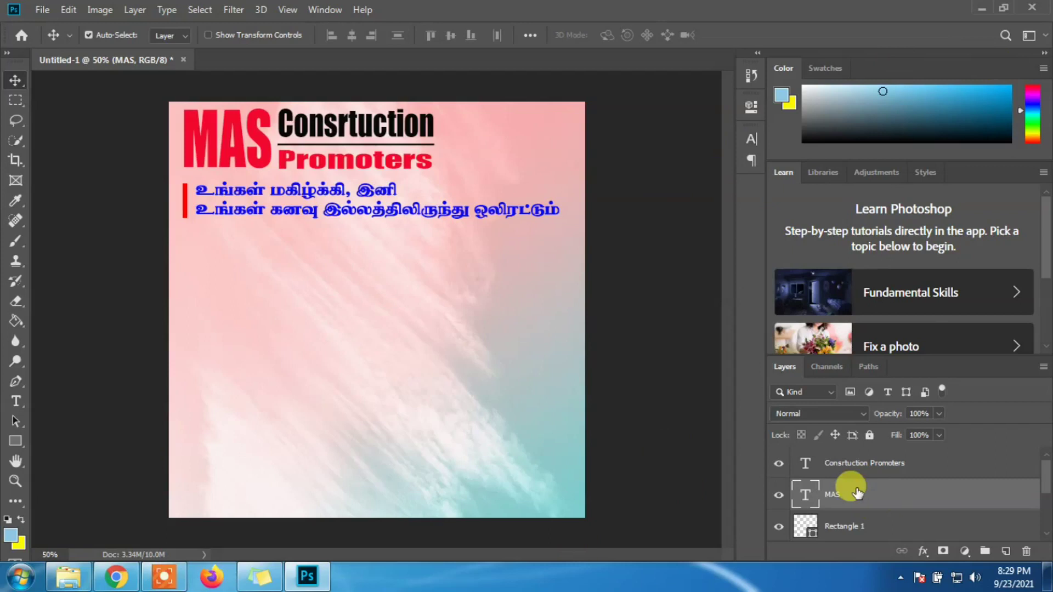
- Merge the Tamil text into the red bar layer and move the block lower
drag(1045, 485, 1047, 521)
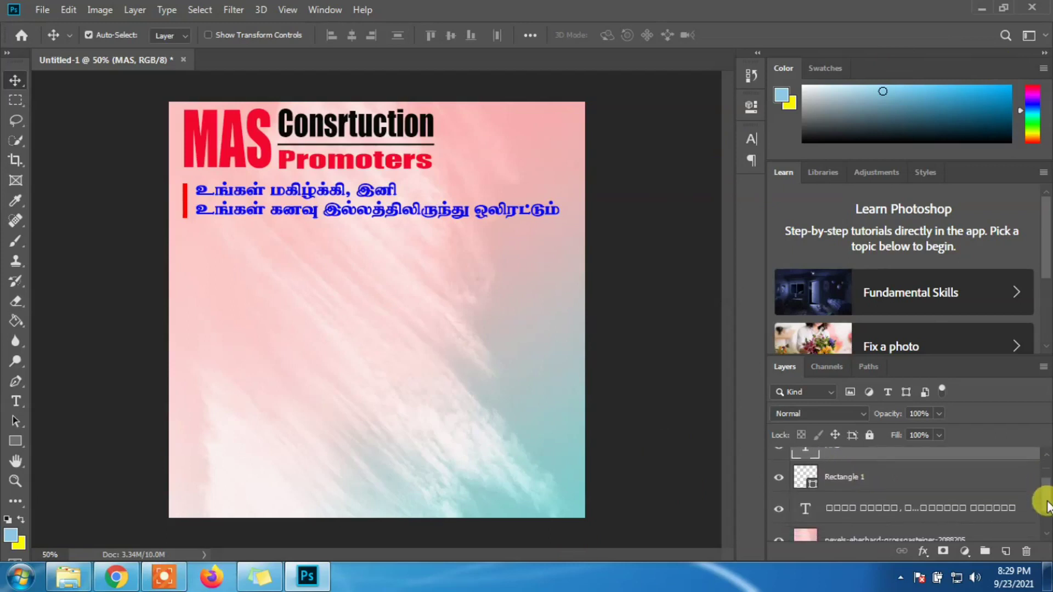
scroll(947, 494, up, 1)
click(869, 504)
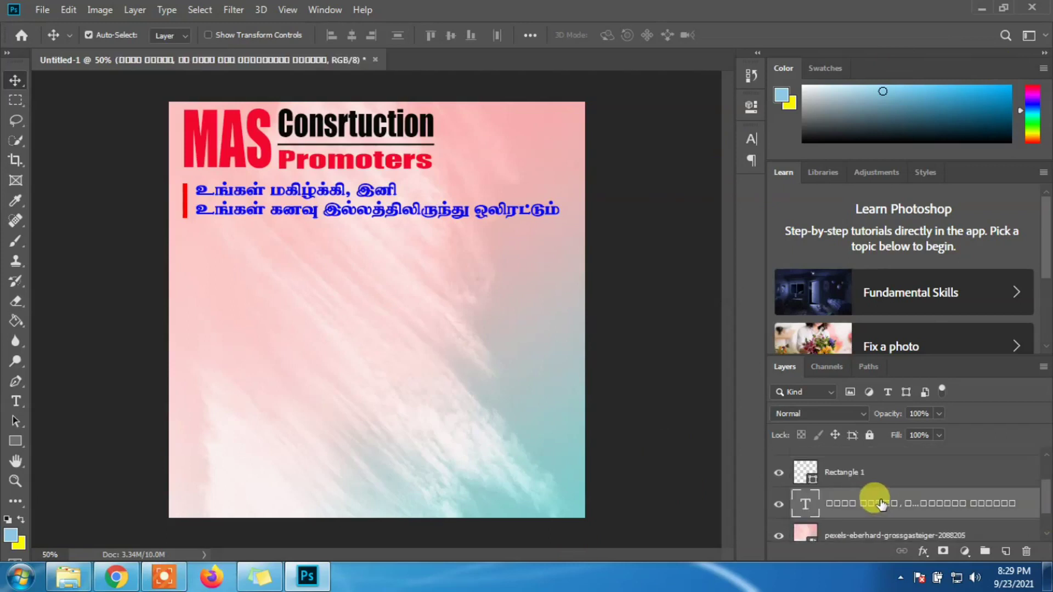
drag(853, 471, 1044, 503)
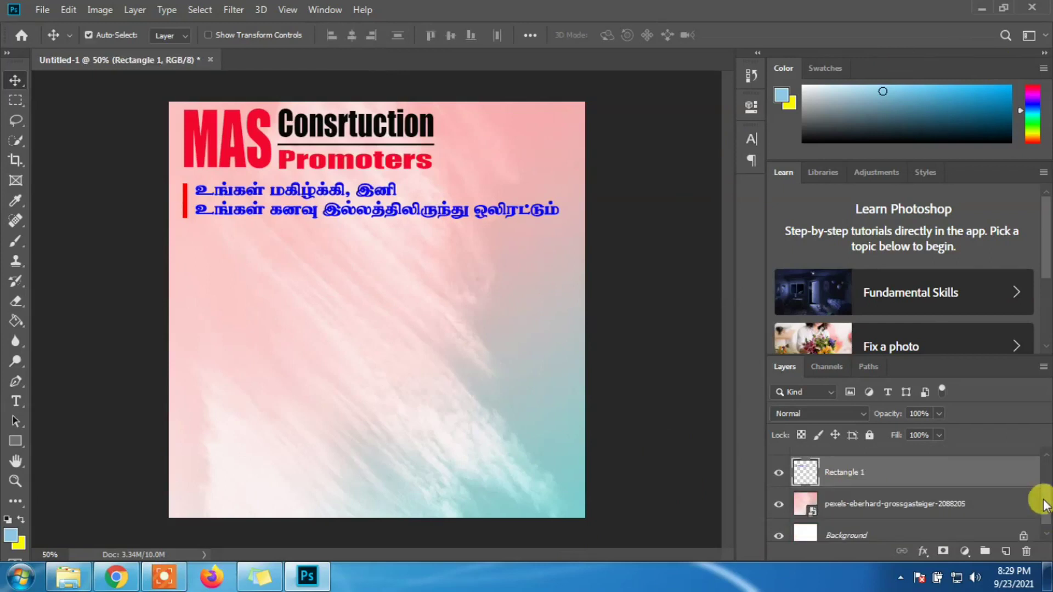
scroll(1045, 499, up, 1)
drag(310, 221, 318, 303)
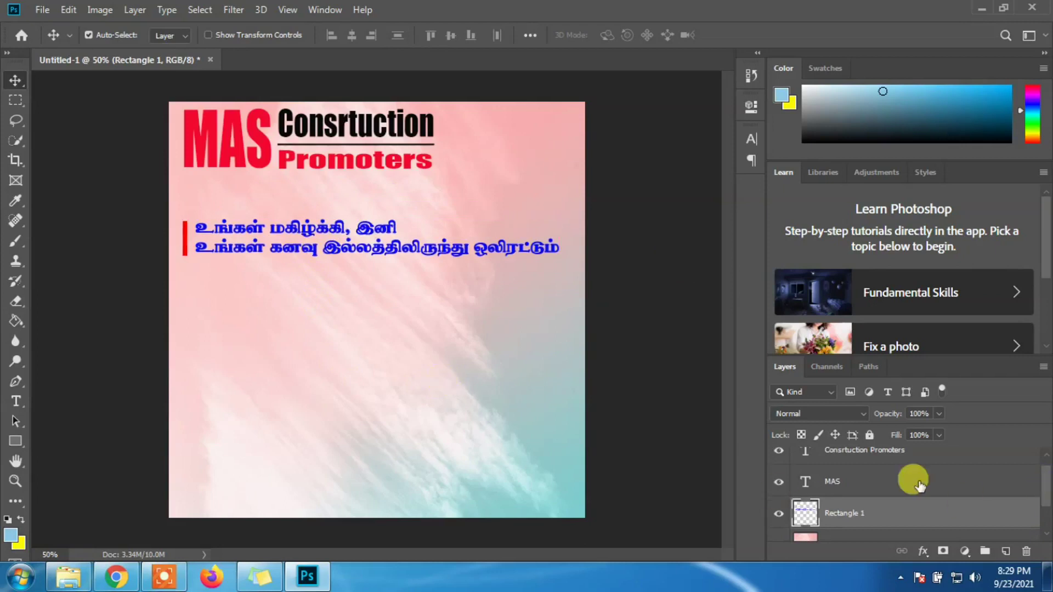
- Merge MAS with the heading and centre the combined header near the top
click(877, 481)
shift+click(908, 450)
key(ctrl+e)
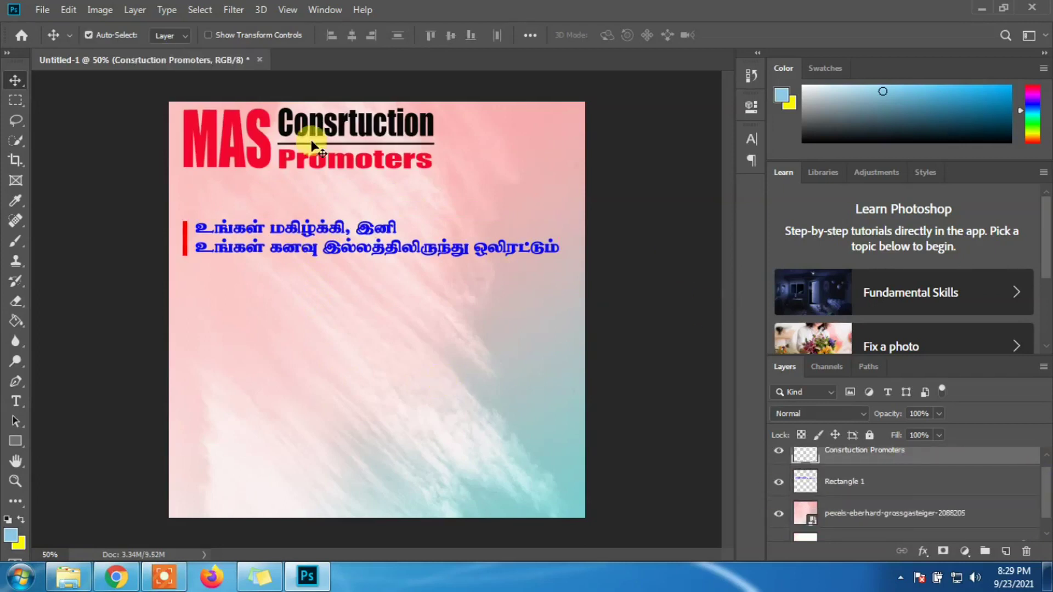
drag(315, 171, 316, 185)
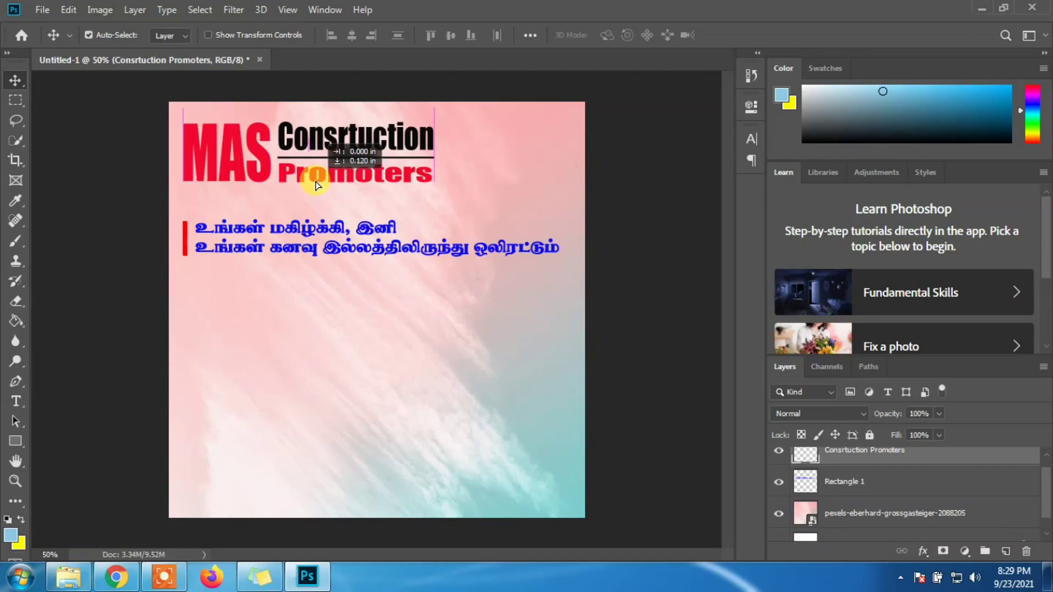
click(337, 247)
click(335, 251)
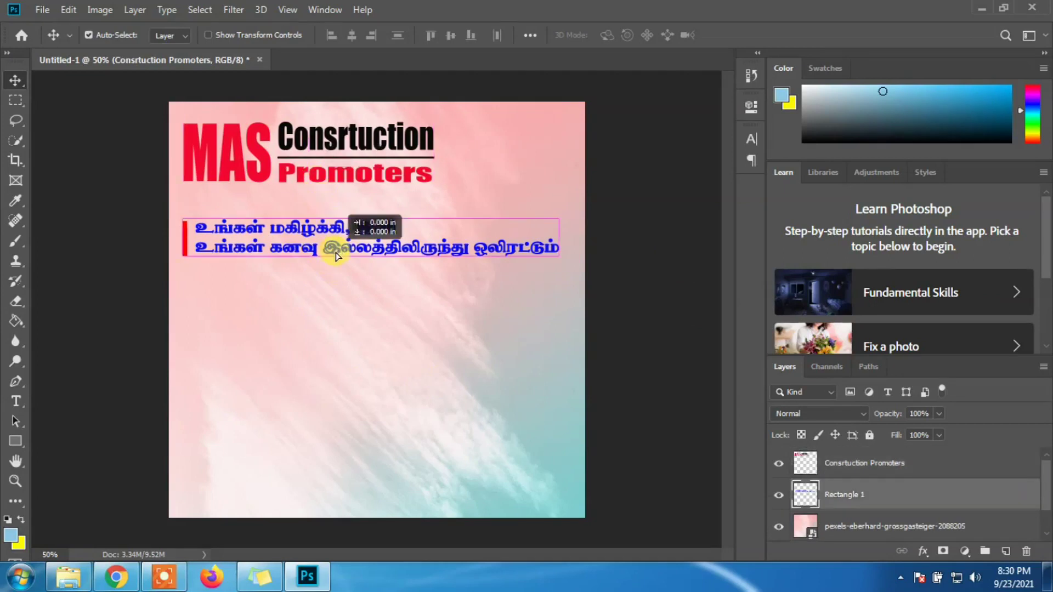
drag(366, 182, 431, 183)
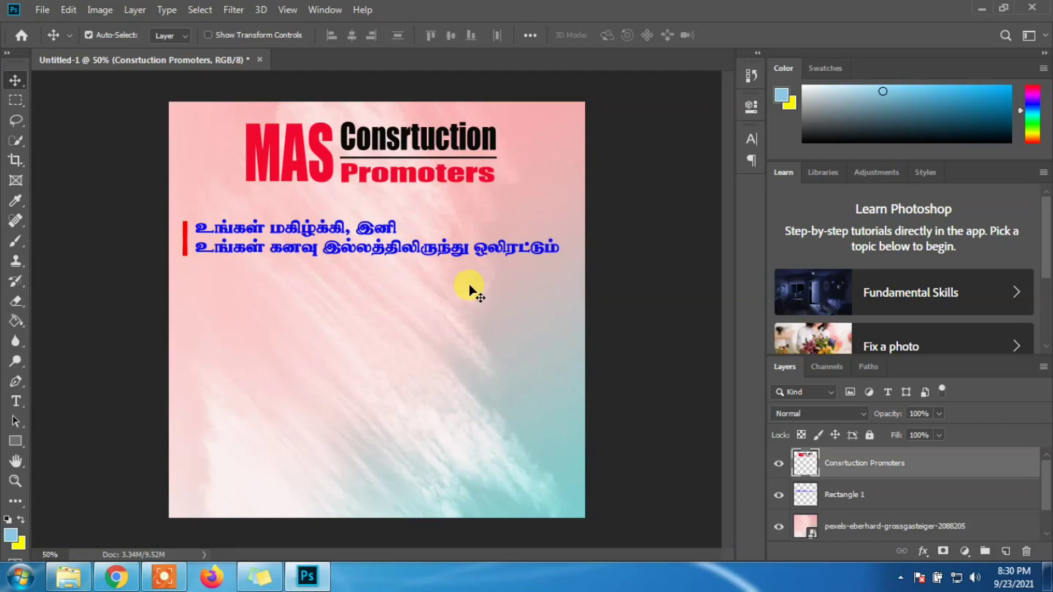
click(15, 441)
- Draw a rounded rectangle bar below the Tamil text
right_click(15, 444)
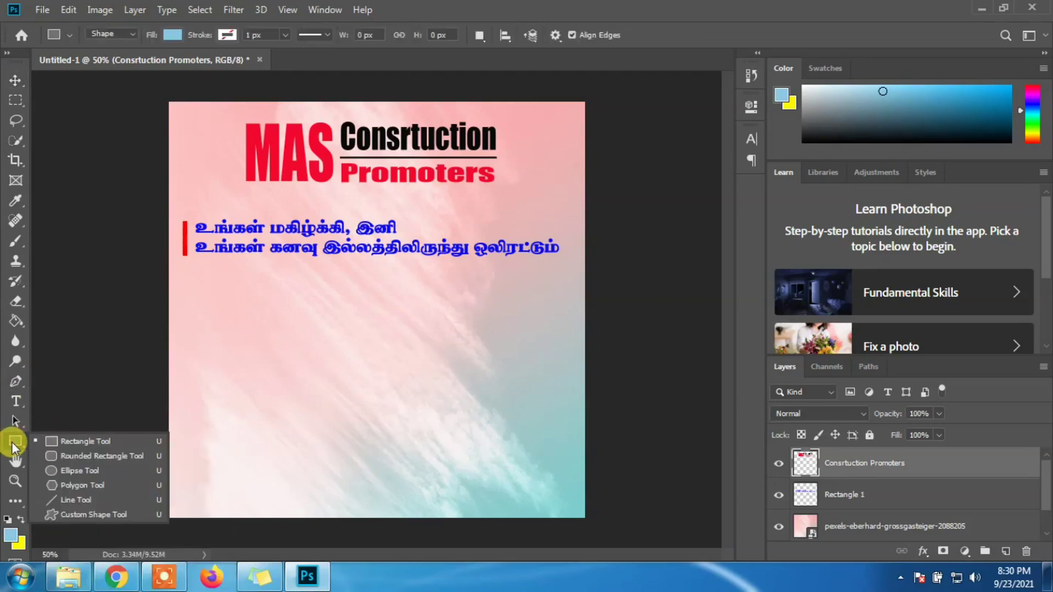
click(12, 447)
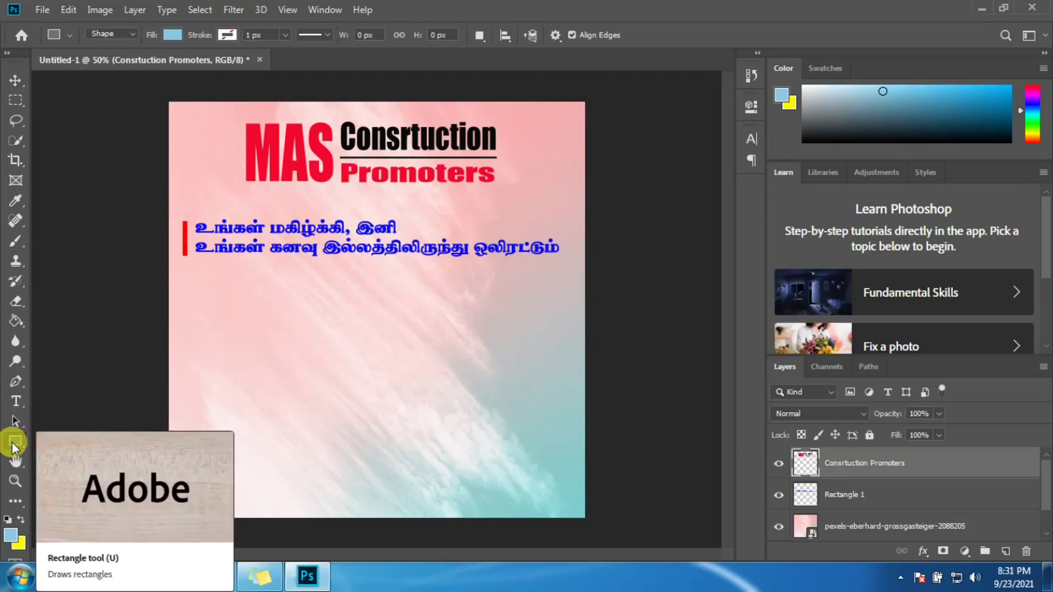
right_click(13, 447)
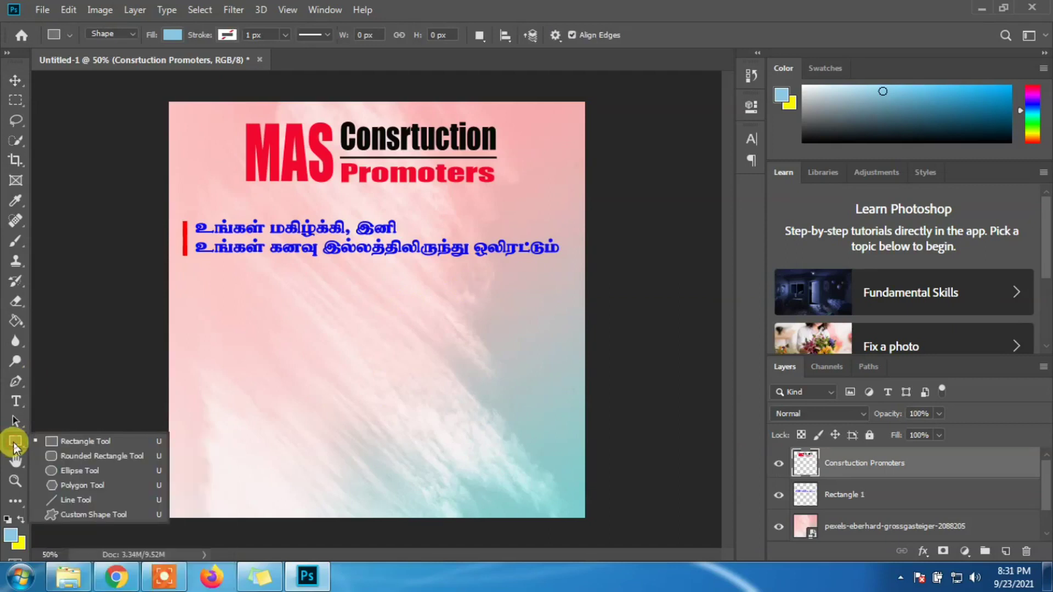
click(121, 457)
mouse_move(229, 287)
mouse_down()
mouse_move(532, 347)
mouse_move(391, 331)
mouse_up()
- Fill the bar dark purple after trying several other colours
click(532, 197)
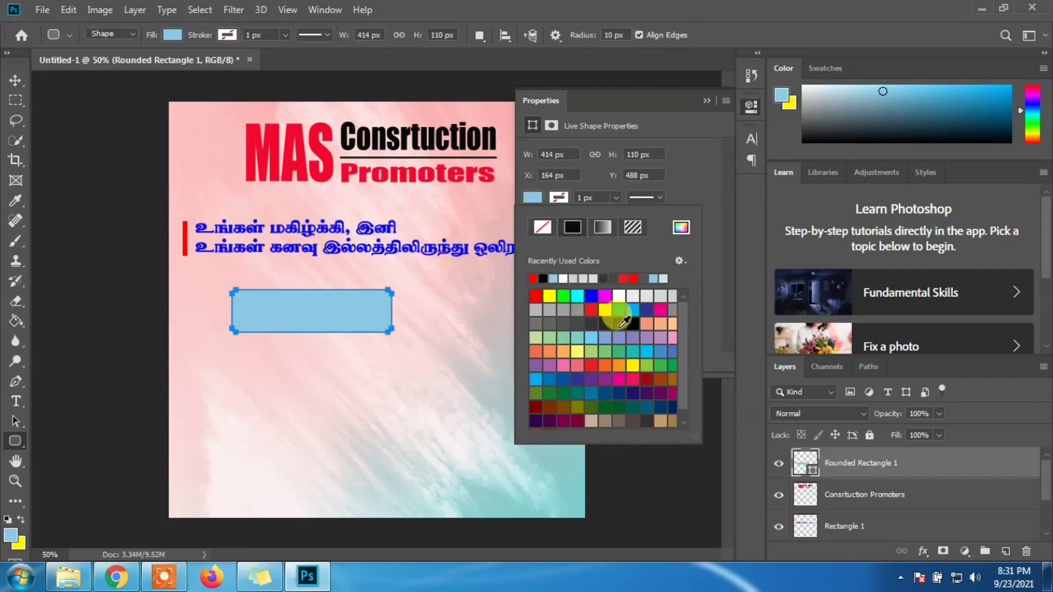
click(575, 325)
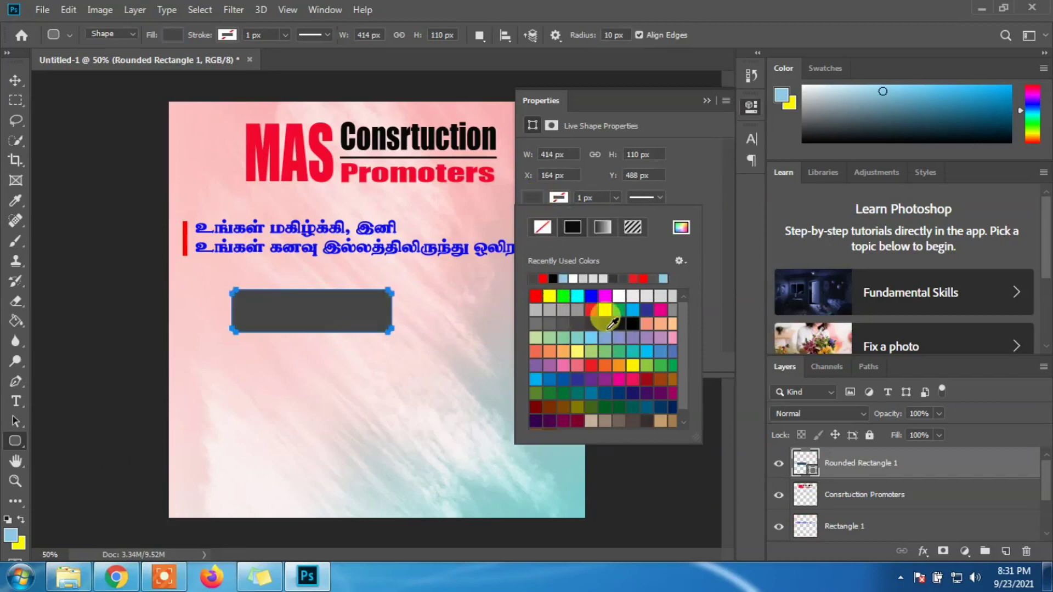
click(625, 306)
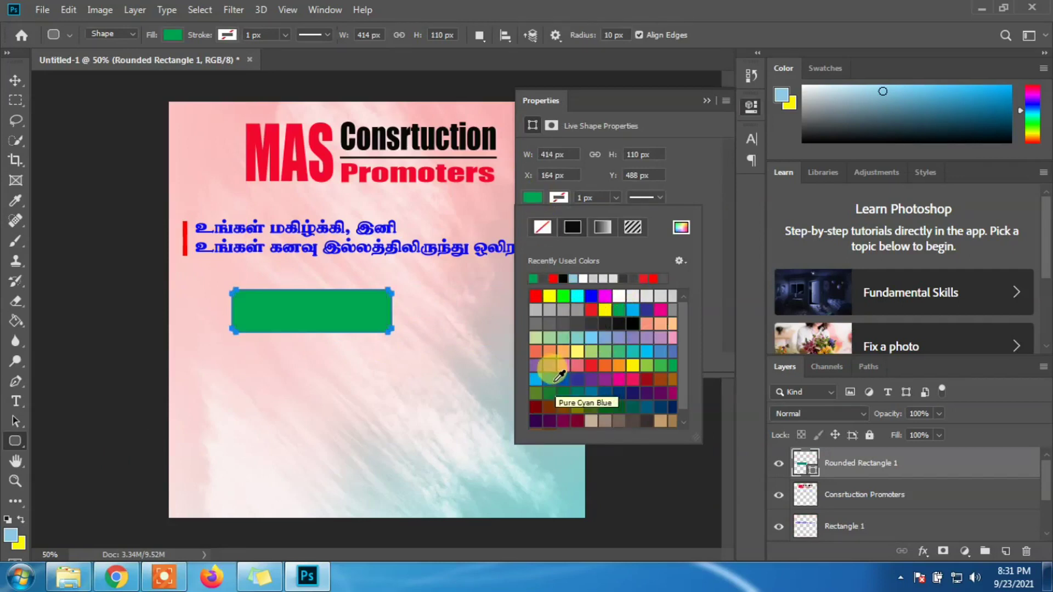
click(549, 379)
click(615, 392)
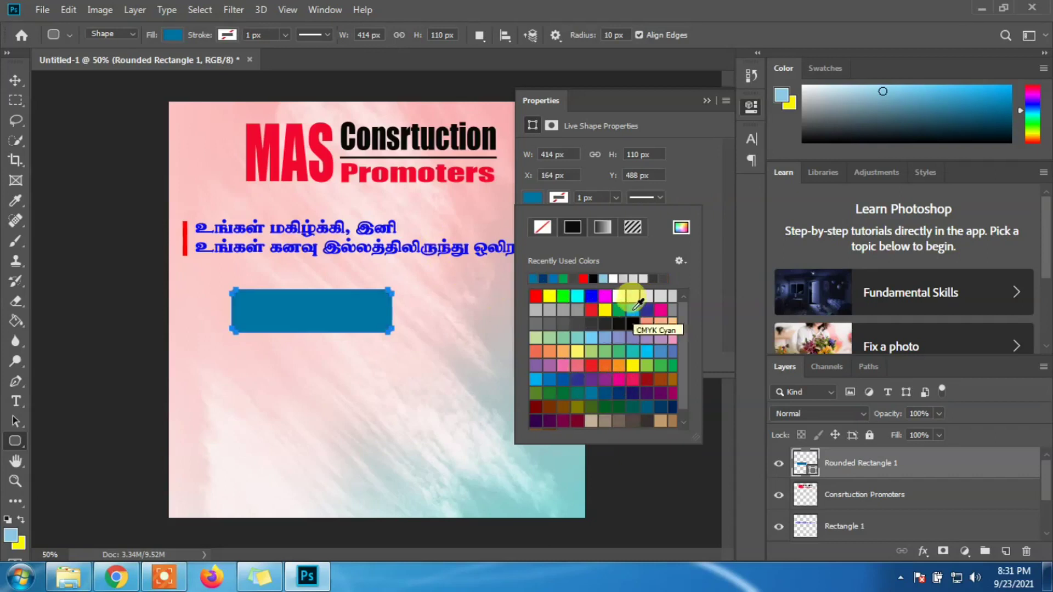
click(633, 309)
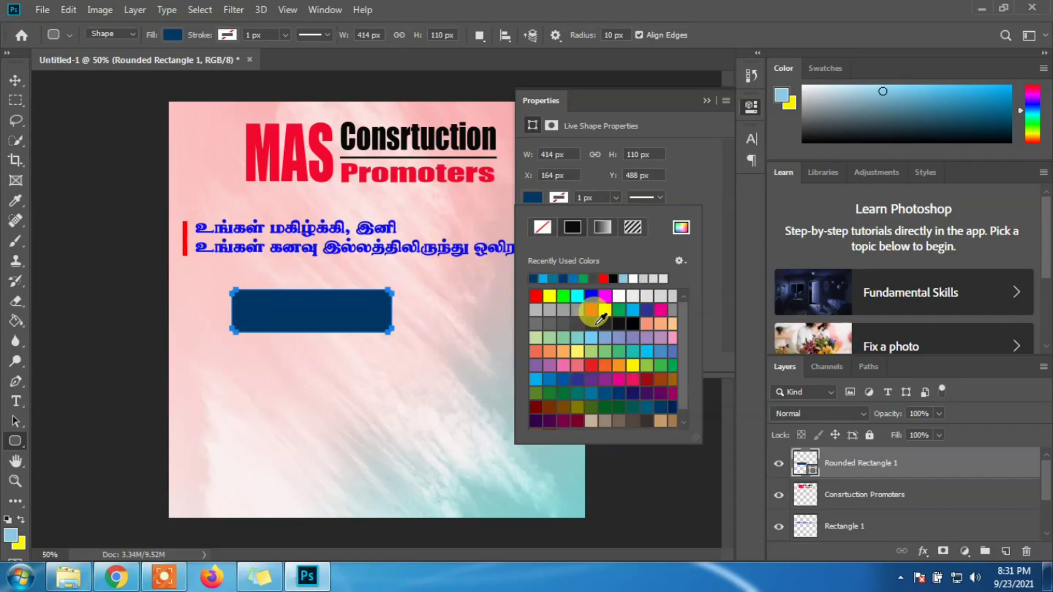
click(602, 278)
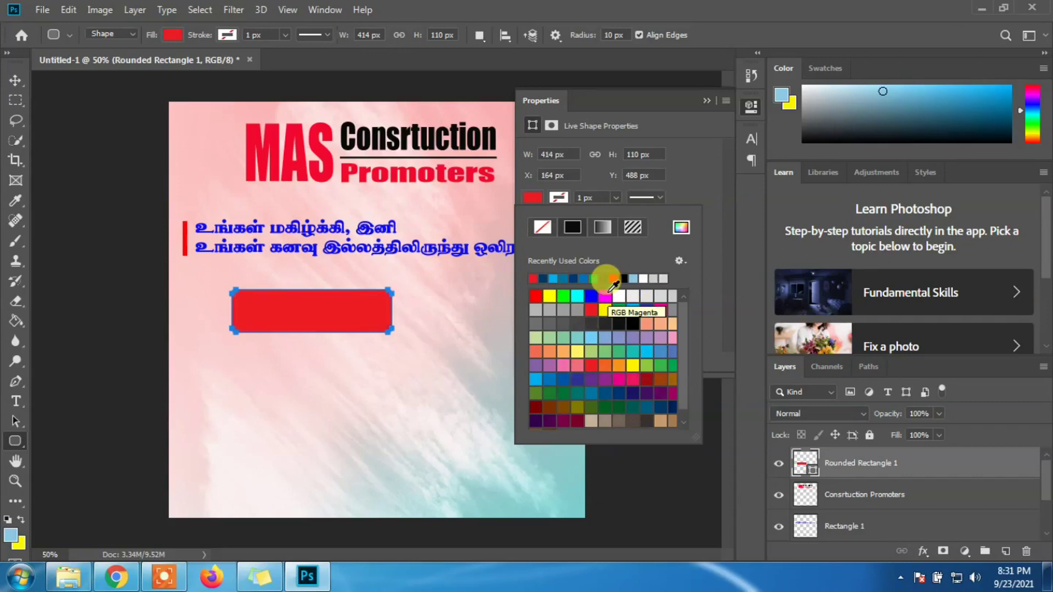
click(631, 325)
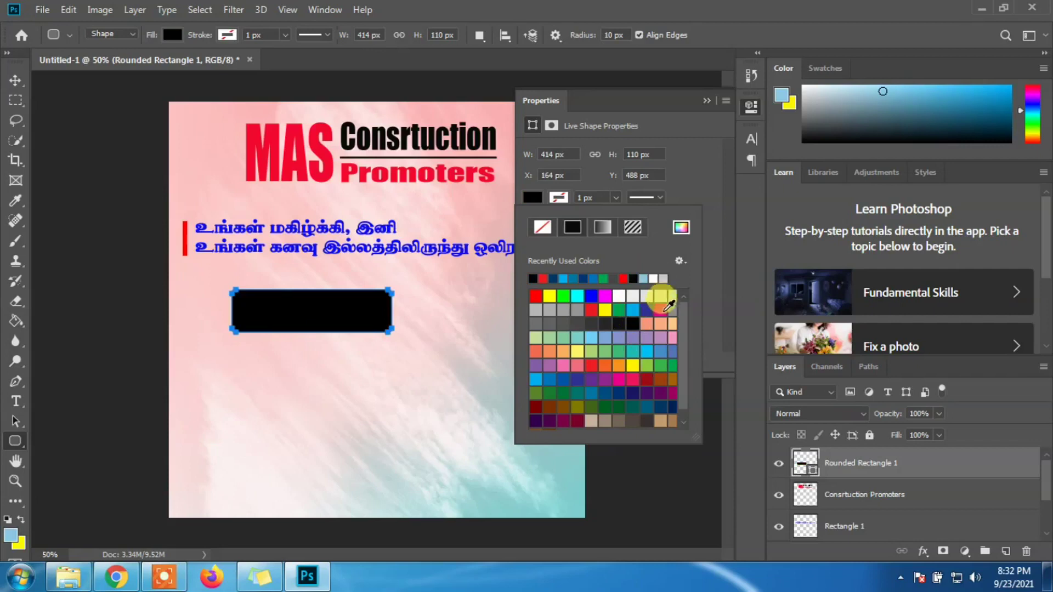
click(547, 420)
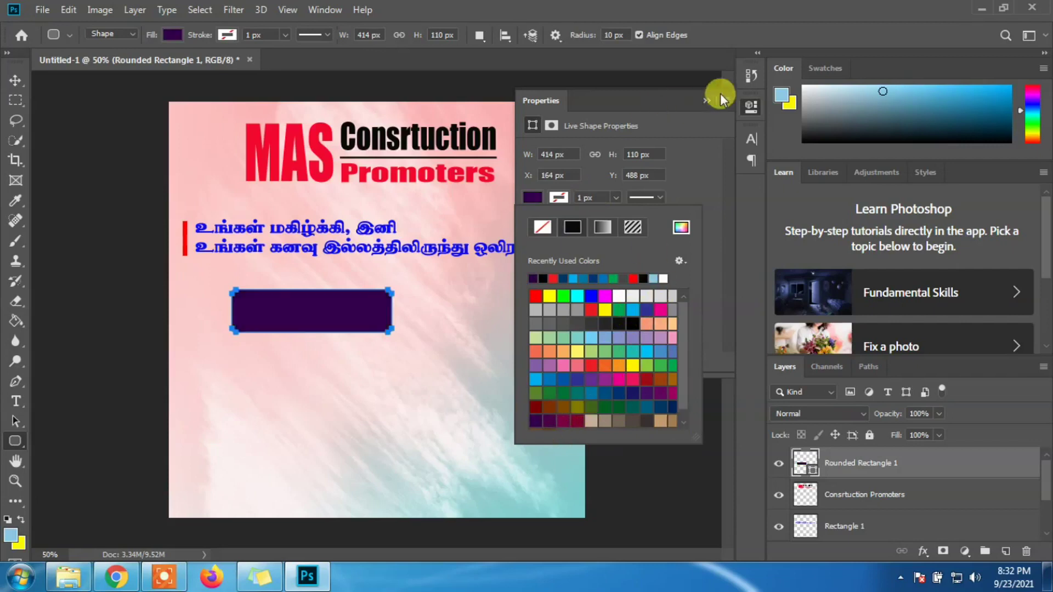
click(706, 101)
- Round the corners fully into a 414 × 110 px pill and nudge it into place
click(751, 106)
drag(536, 257, 642, 252)
click(751, 106)
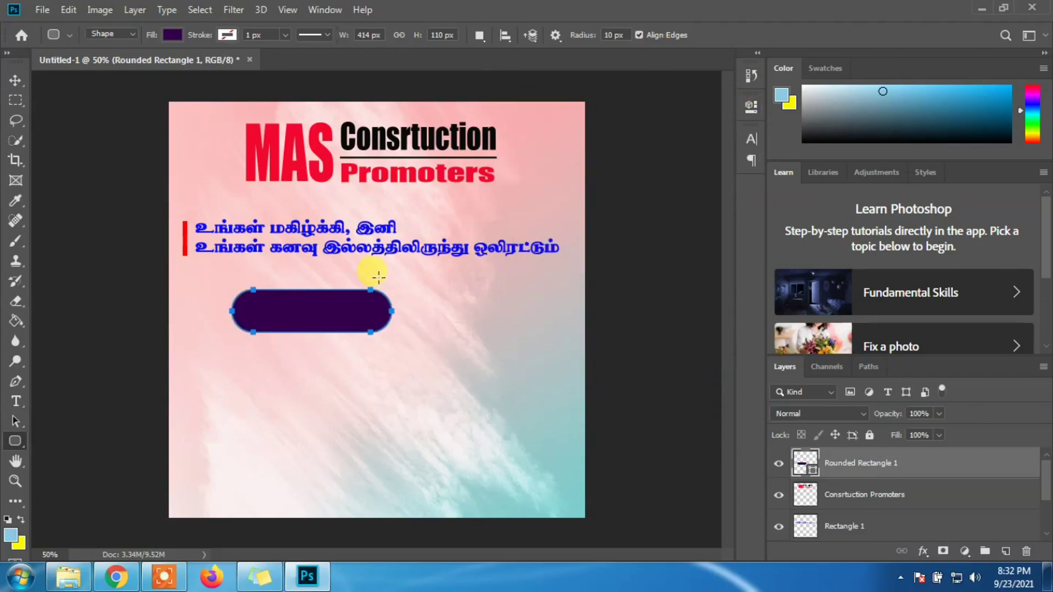
click(15, 80)
mouse_move(344, 316)
mouse_down()
mouse_move(368, 315)
mouse_move(335, 324)
mouse_up()
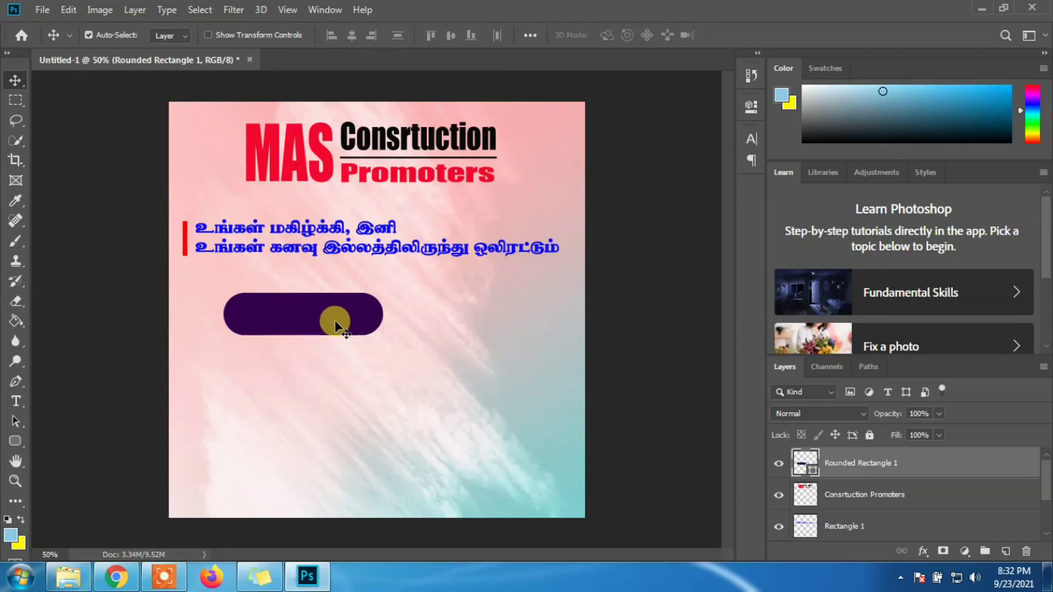
- Type the line '1 & 2 BHK | 24 to 35 IACS' below the purple bar
click(15, 401)
click(213, 417)
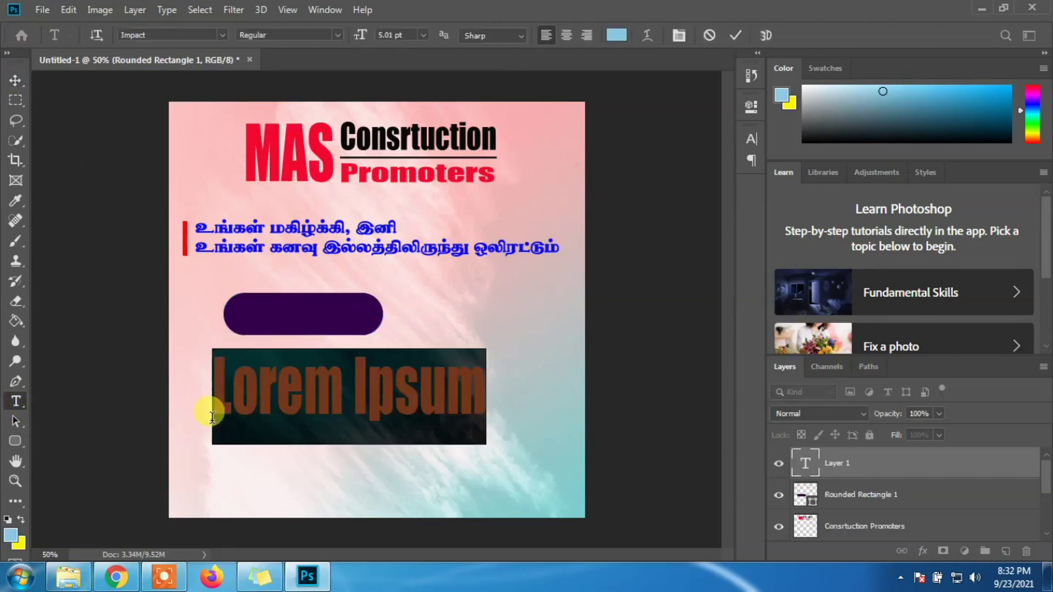
text(1)
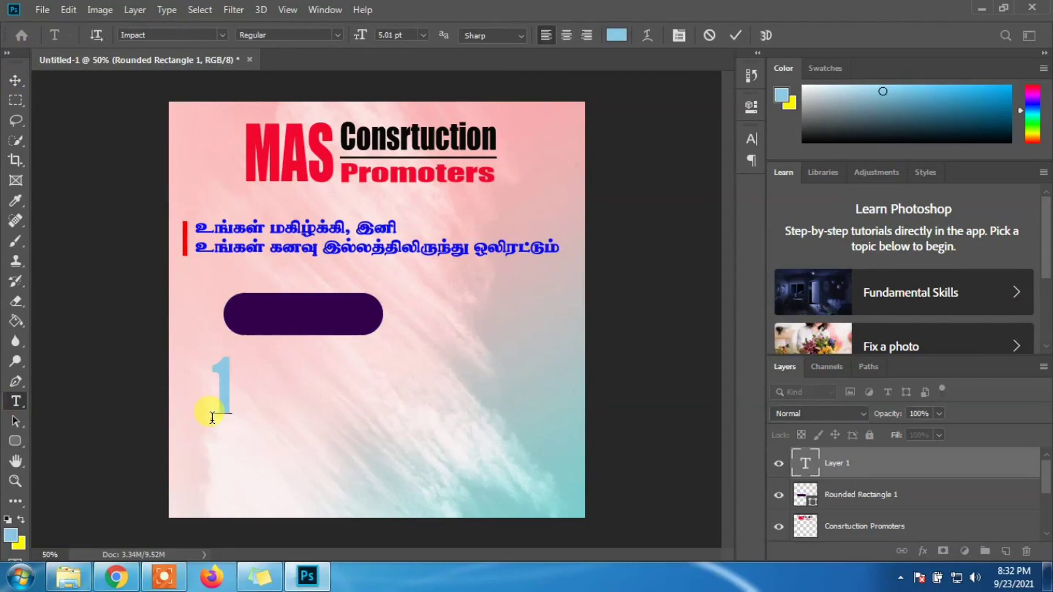
click(378, 250)
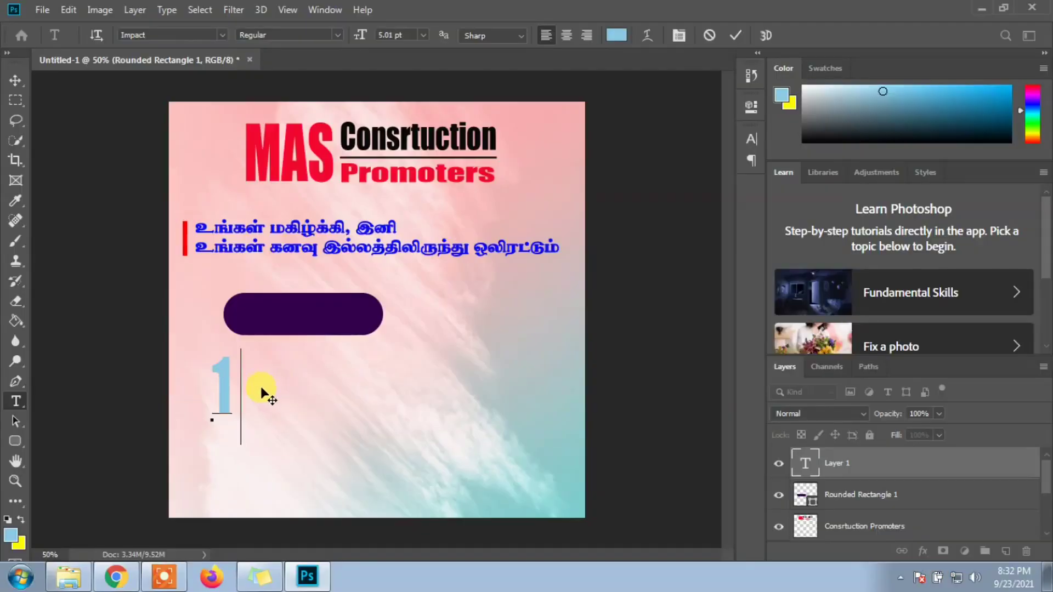
text(&2)
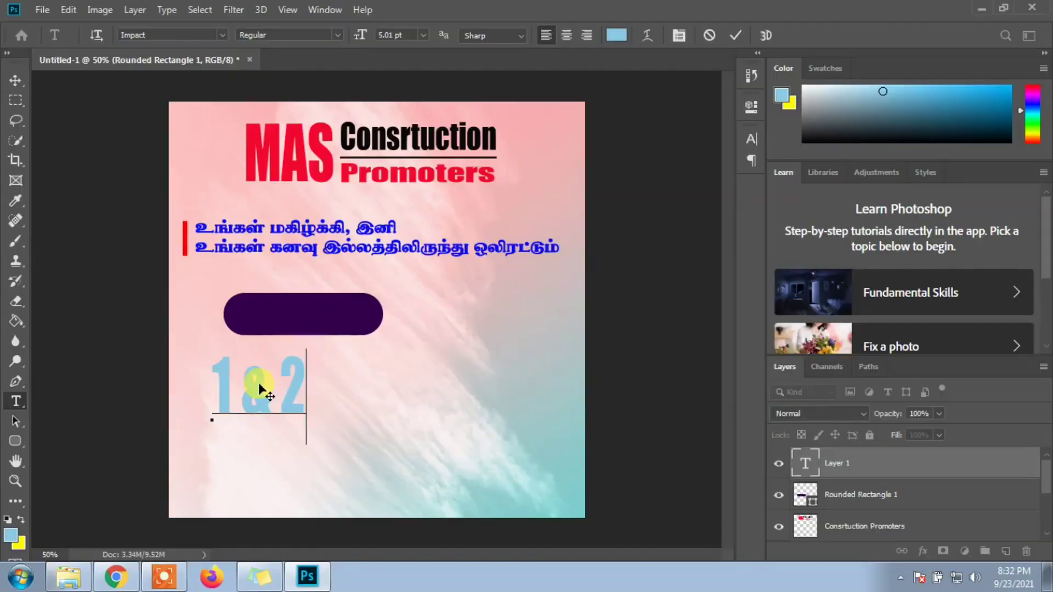
text( bhk)
key(BackSpace)
key(BackSpace)
key(BackSpace)
text(BHK | )
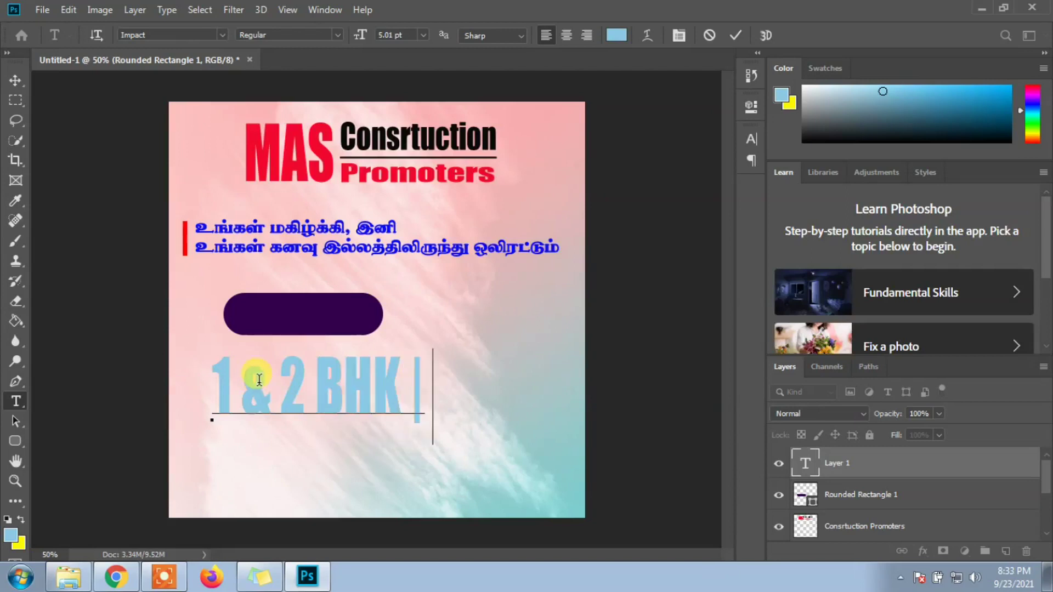
text(24)
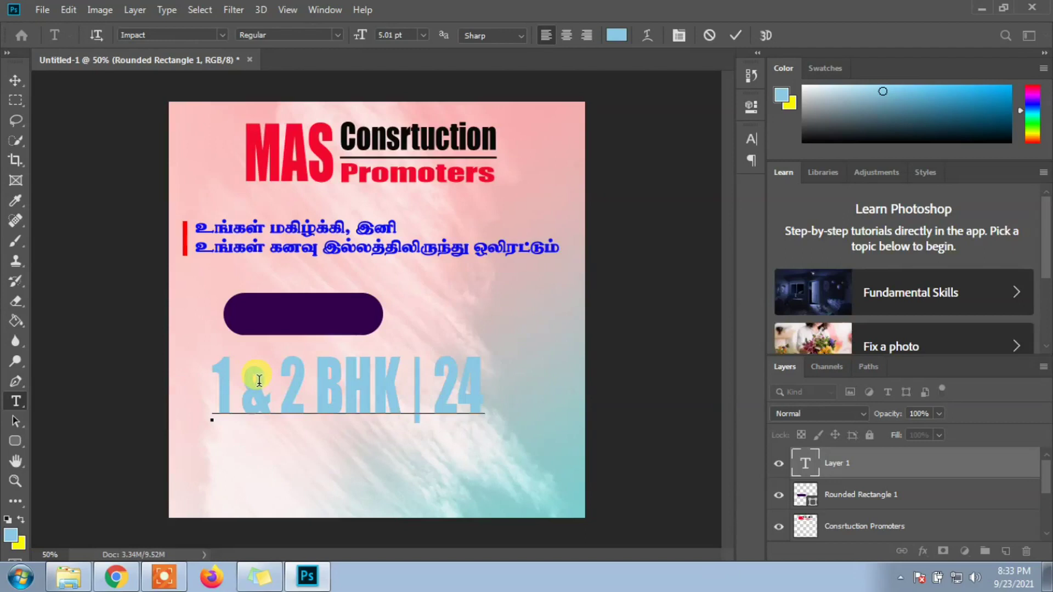
key(BackSpace)
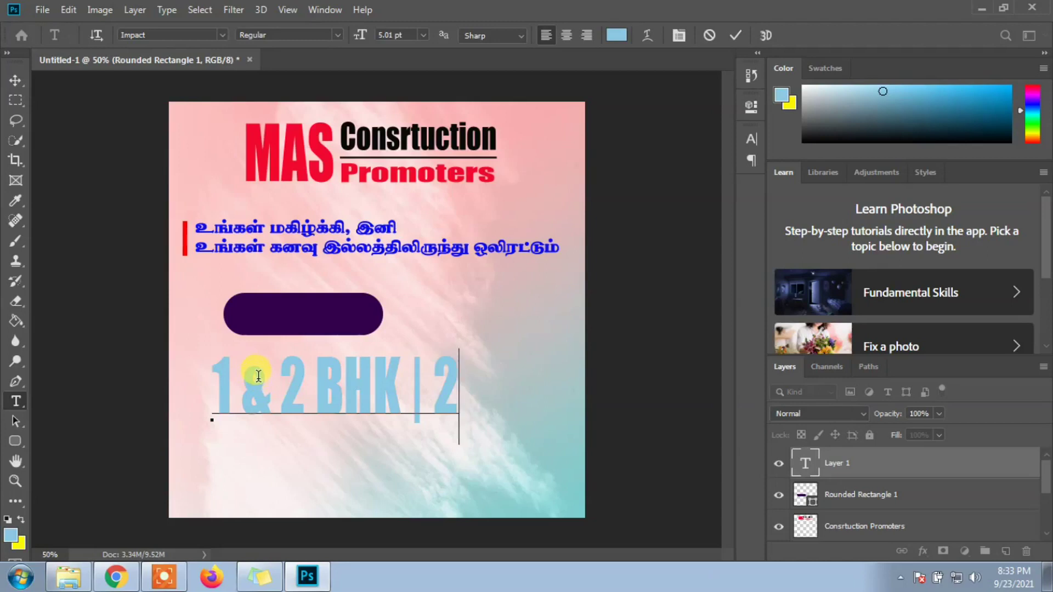
text(4 to 3)
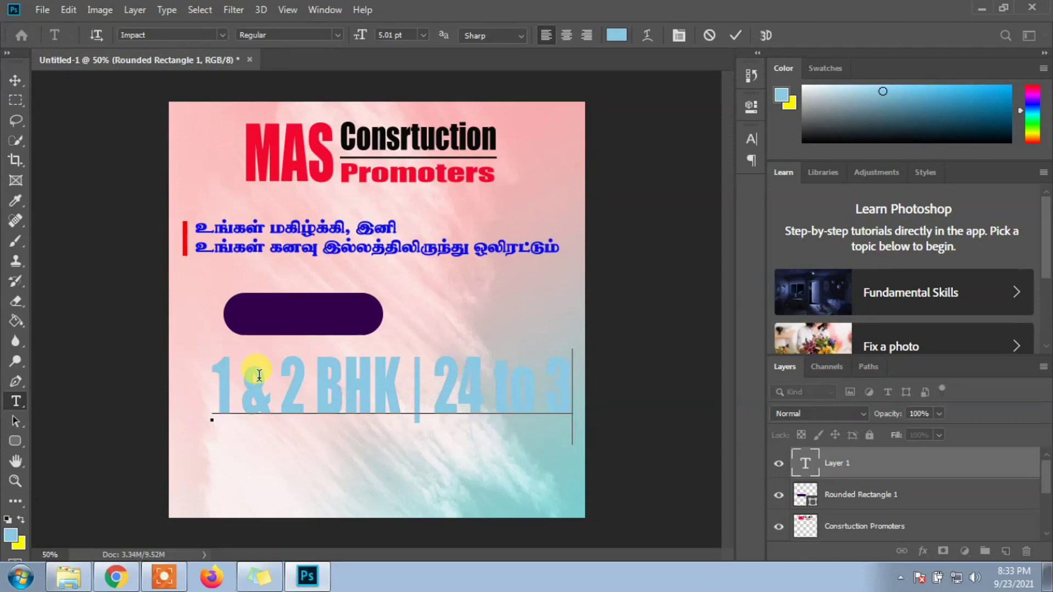
text(L)
- Set the BHK line to 6 pt and commit it
triple_click(259, 378)
click(423, 34)
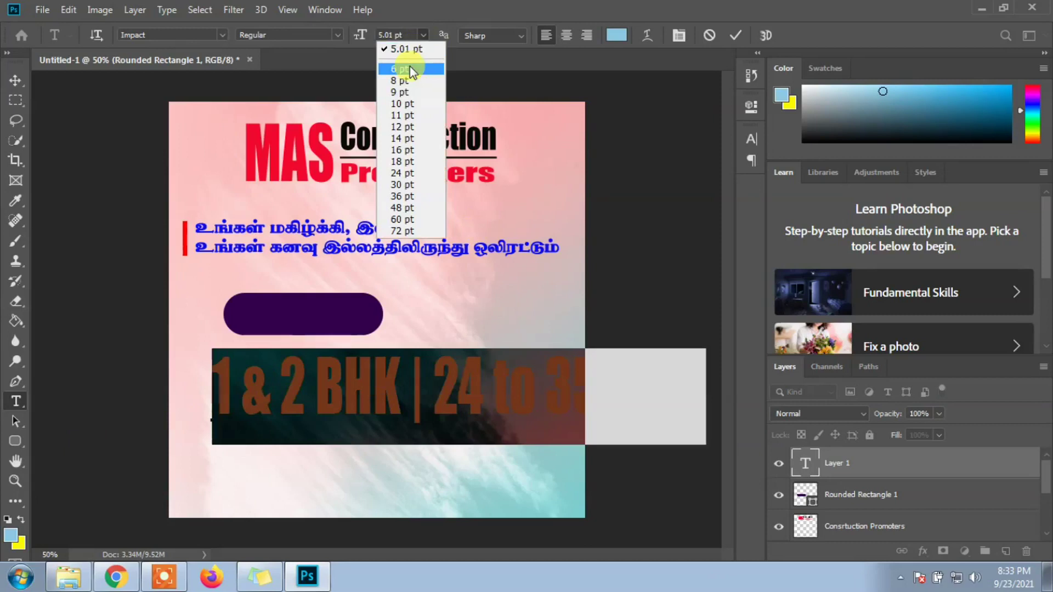
click(410, 69)
click(16, 80)
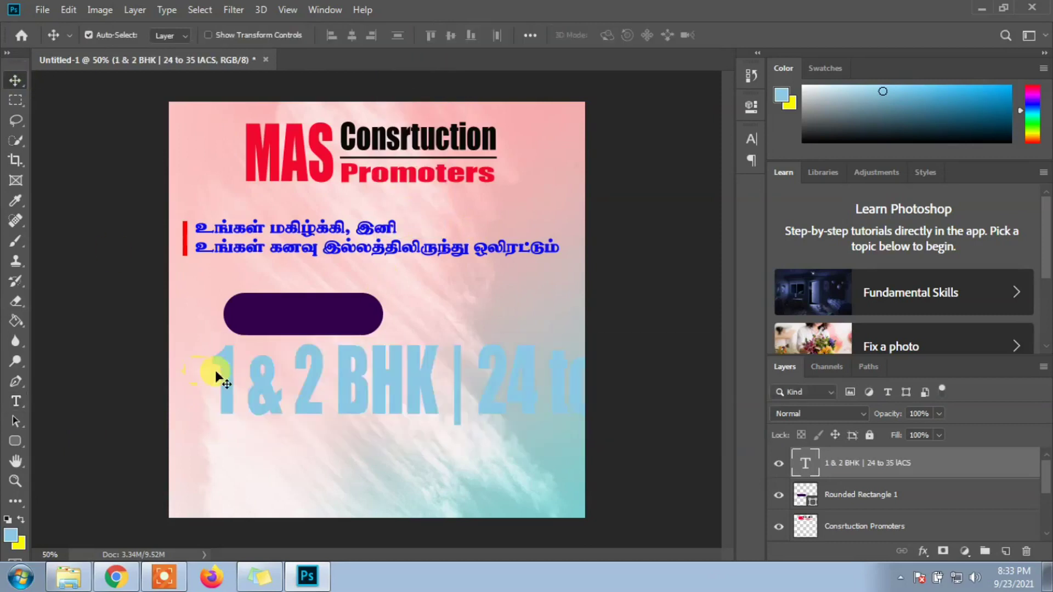
- Free Transform the purple bar to 228.50% width and move the BHK text onto it
click(344, 314)
click(68, 10)
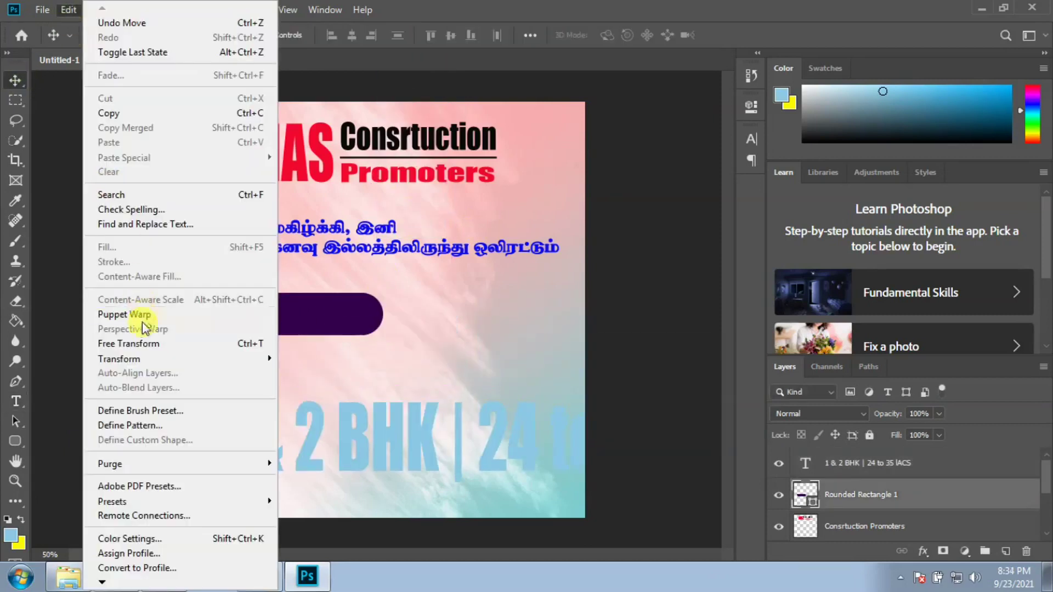
click(140, 345)
mouse_move(418, 316)
mouse_down()
mouse_move(534, 314)
mouse_move(412, 298)
mouse_up()
drag(508, 296, 562, 304)
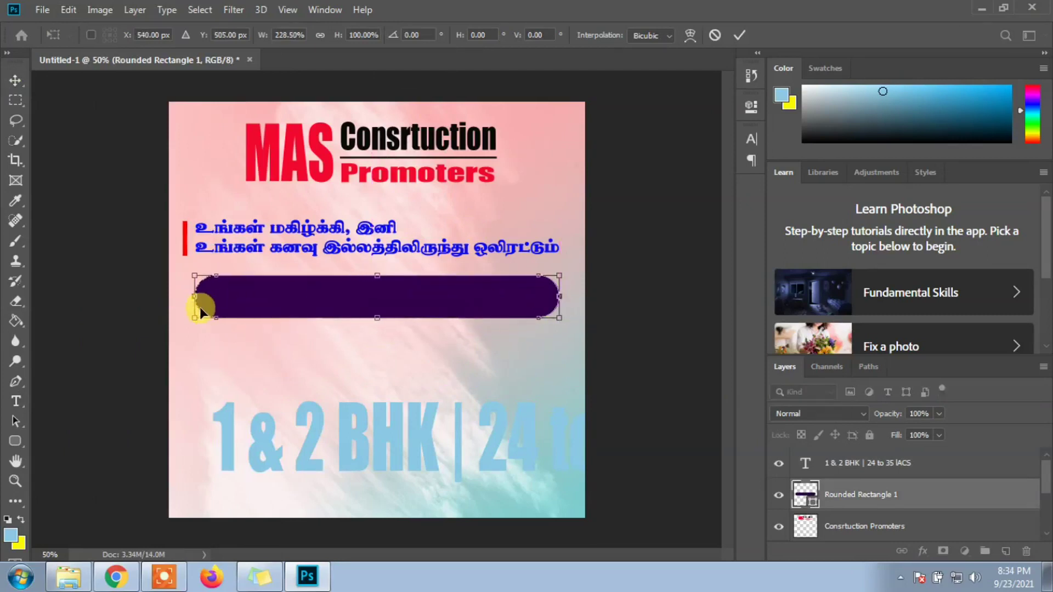
drag(194, 296, 183, 296)
click(739, 34)
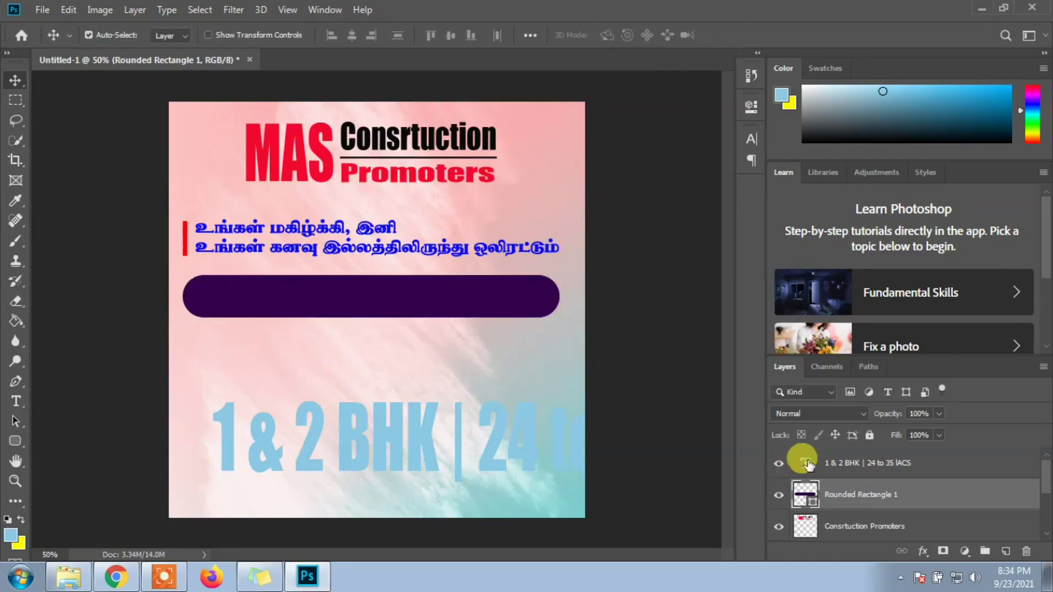
click(802, 461)
drag(453, 446, 412, 311)
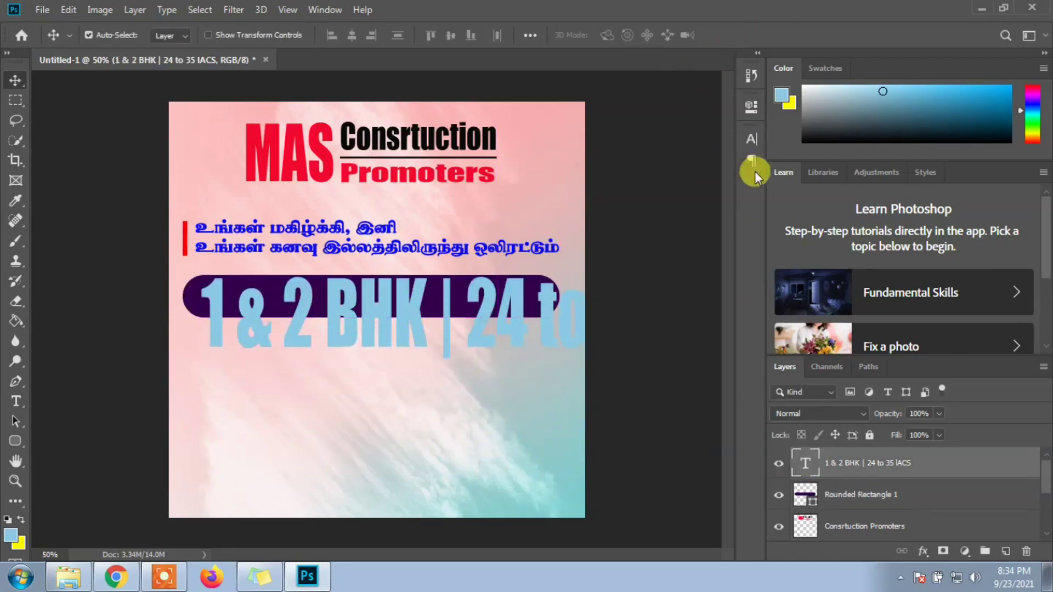
- Make the BHK text white
double_click(804, 463)
click(751, 139)
click(696, 252)
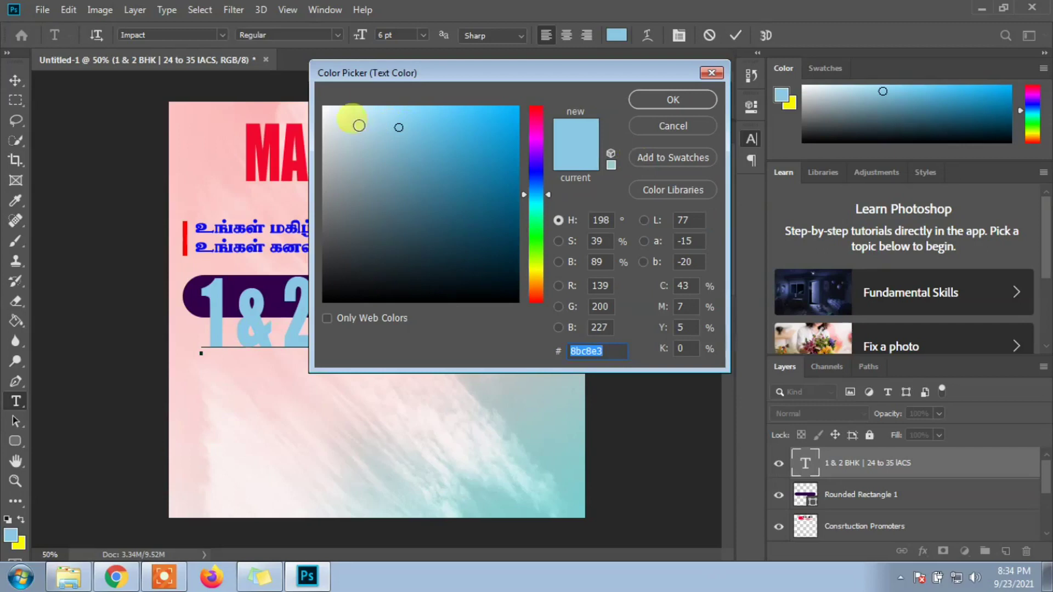
click(322, 107)
click(672, 99)
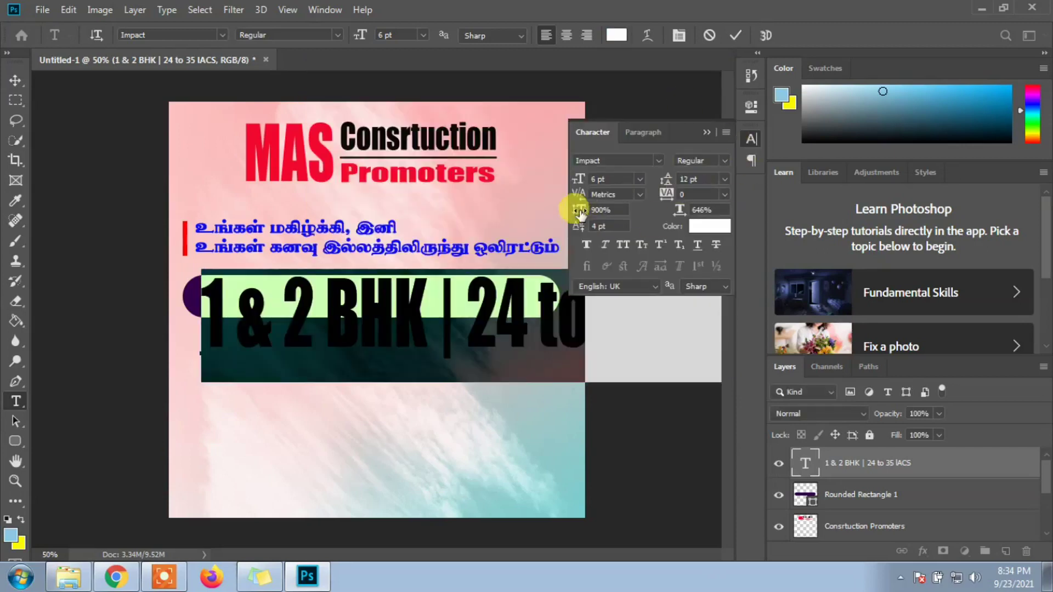
- Scale the BHK text to 372% by 364% and centre it inside the purple pill
drag(471, 234, 206, 282)
drag(680, 209, 463, 264)
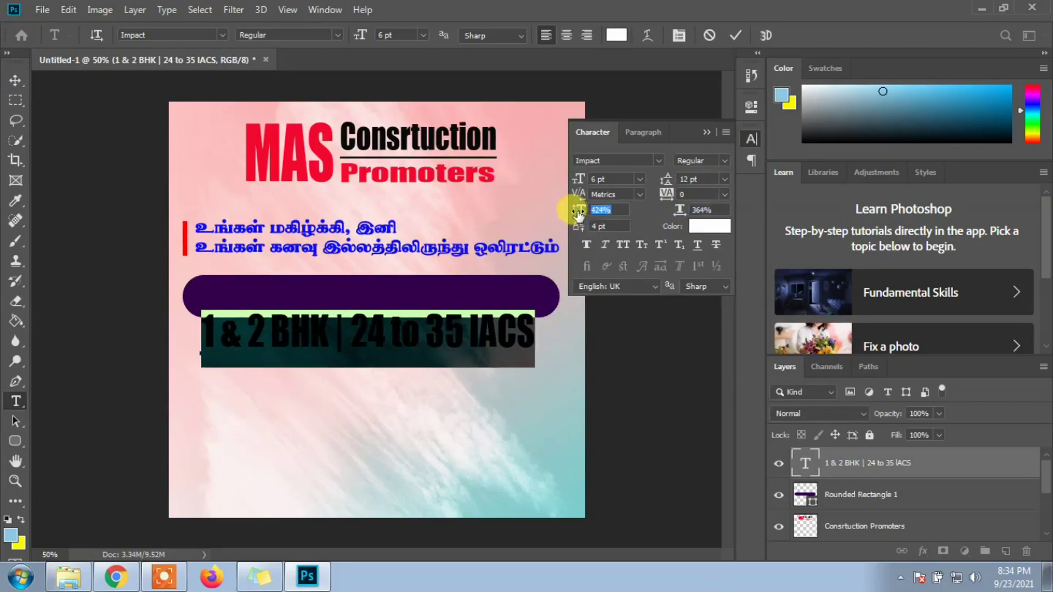
drag(578, 209, 536, 228)
click(736, 35)
key(v)
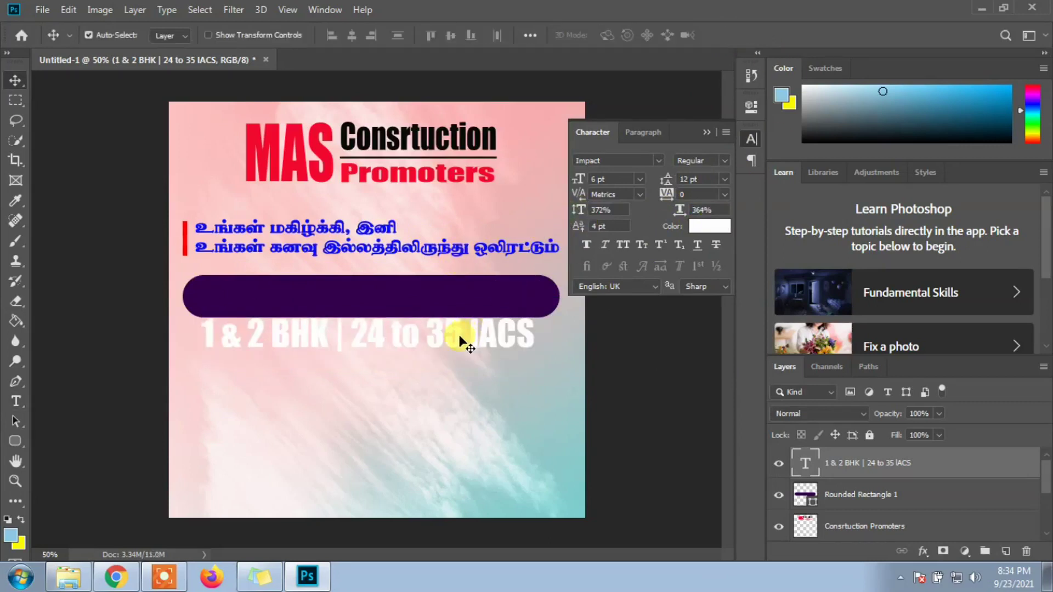
drag(466, 336, 460, 303)
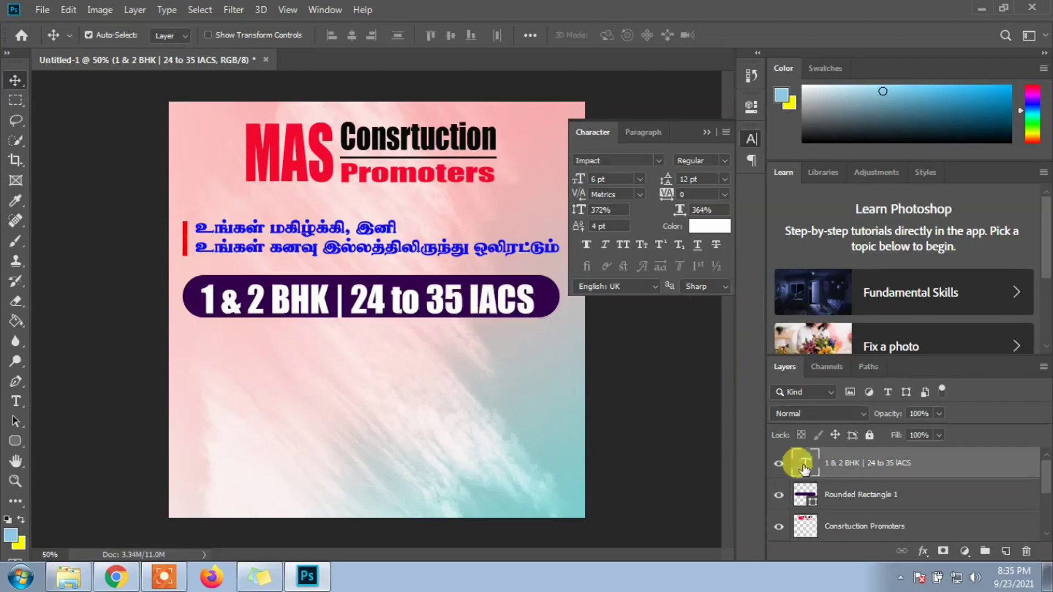
double_click(804, 463)
click(484, 307)
- Replace IACS with Lac's, set 367% vertical scale, commit, and close the character settings
key(BackSpace)
text(L)
click(521, 291)
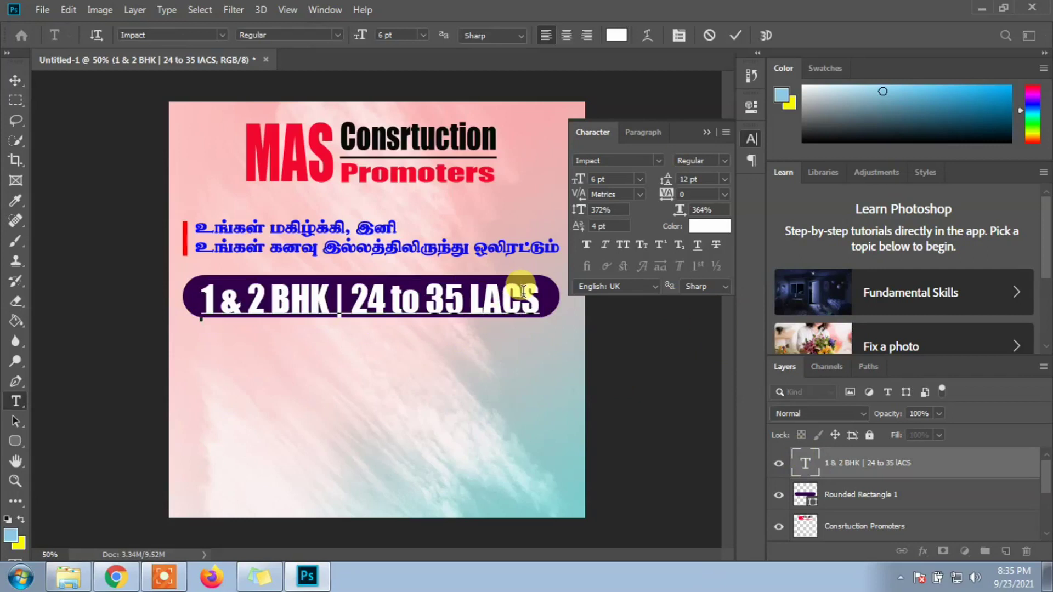
key(BackSpace)
key(BackSpace)
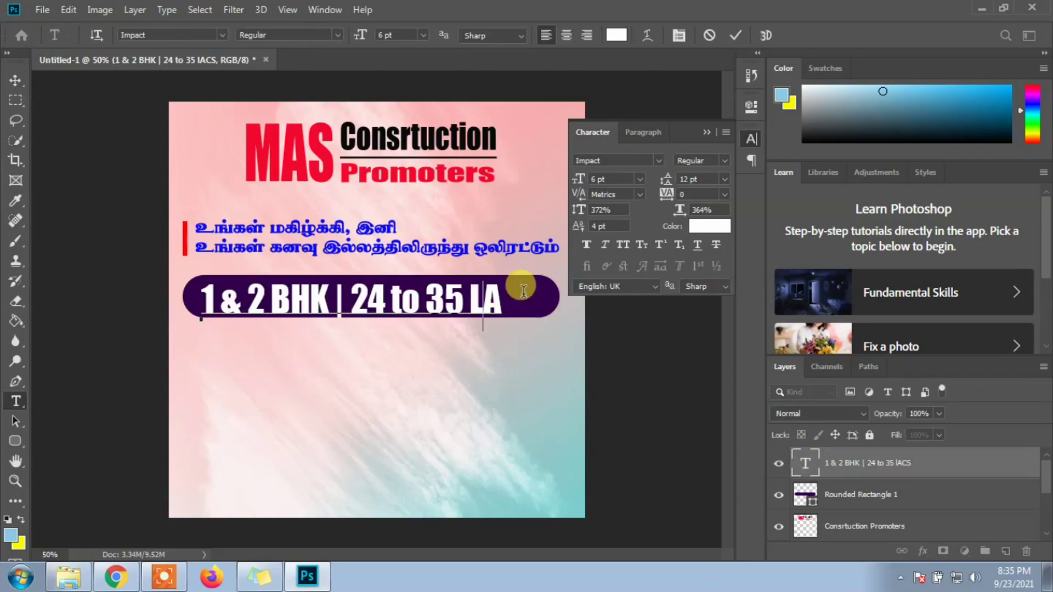
text(ac's)
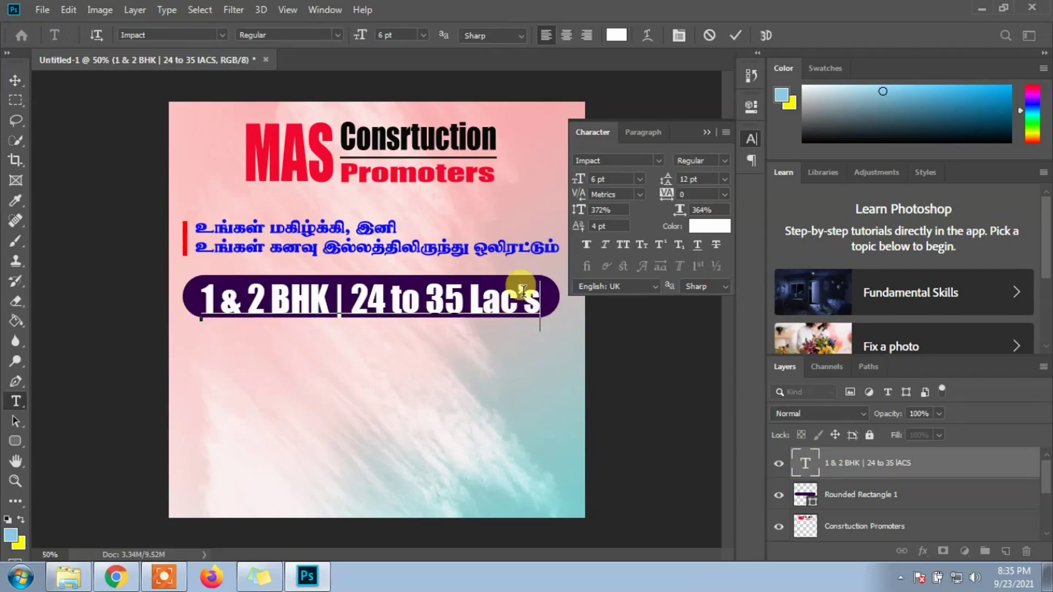
double_click(804, 462)
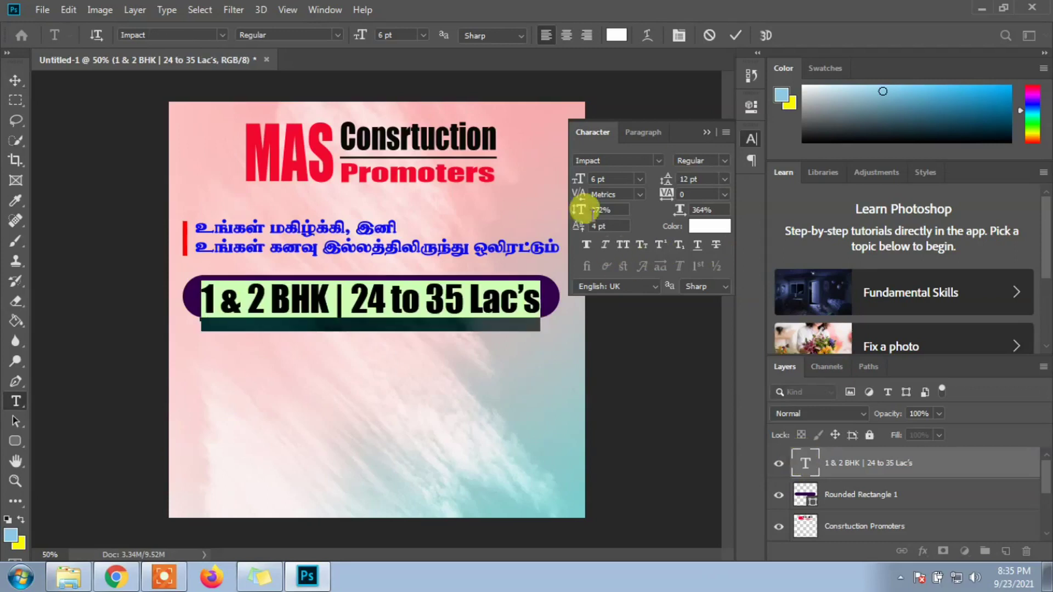
drag(578, 209, 571, 208)
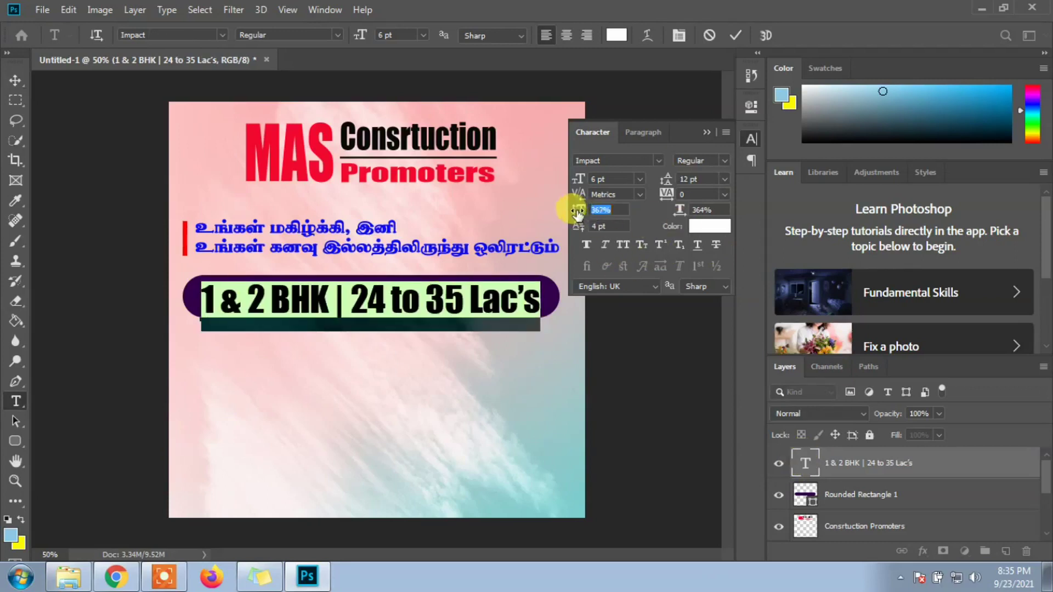
click(736, 35)
key(v)
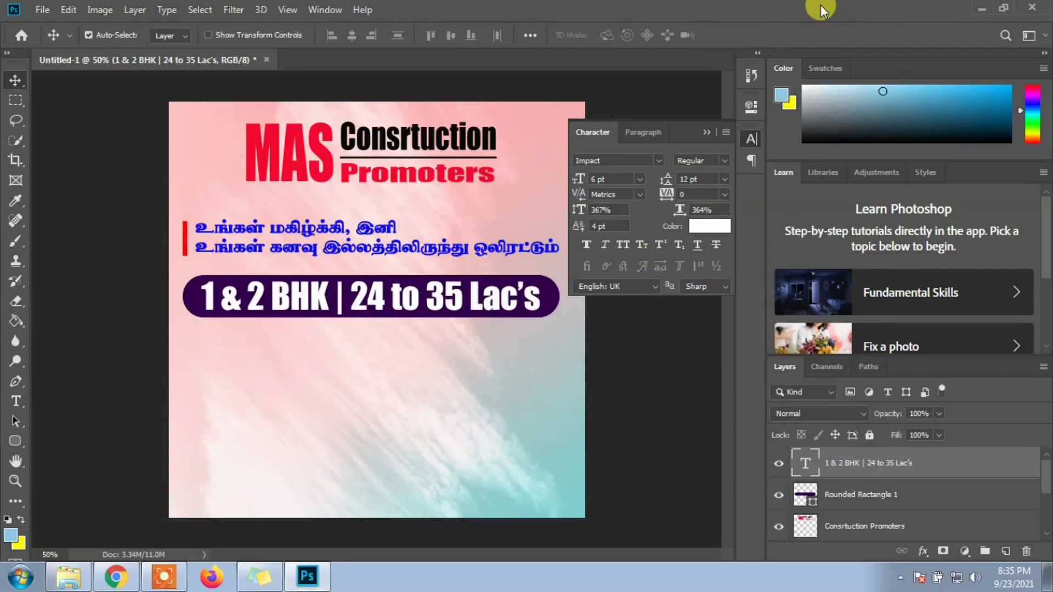
click(706, 132)
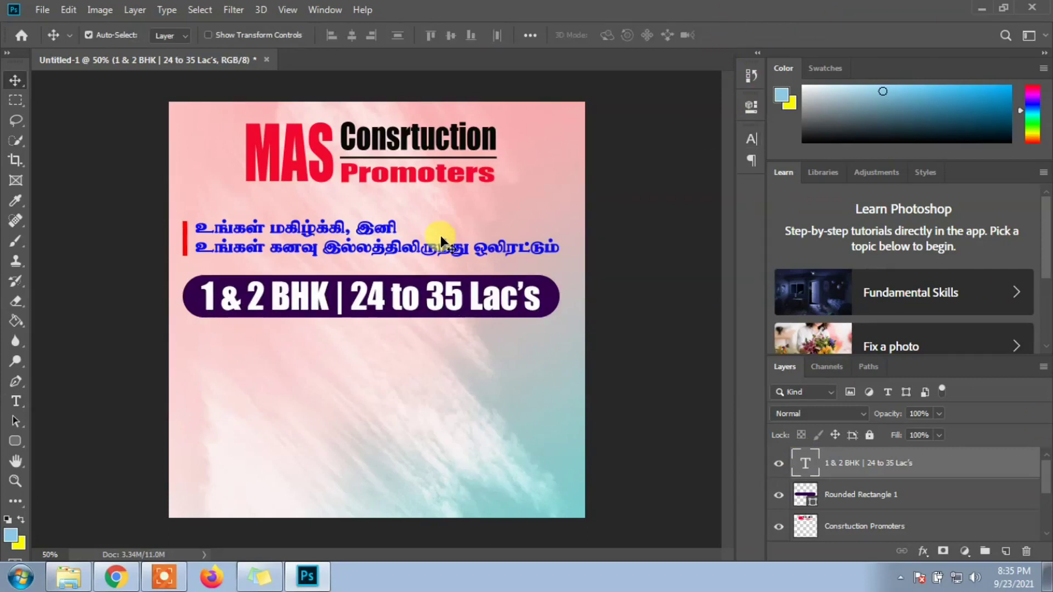
- Draw a 1278 × 194 px rectangle across the bottom of the poster
click(16, 441)
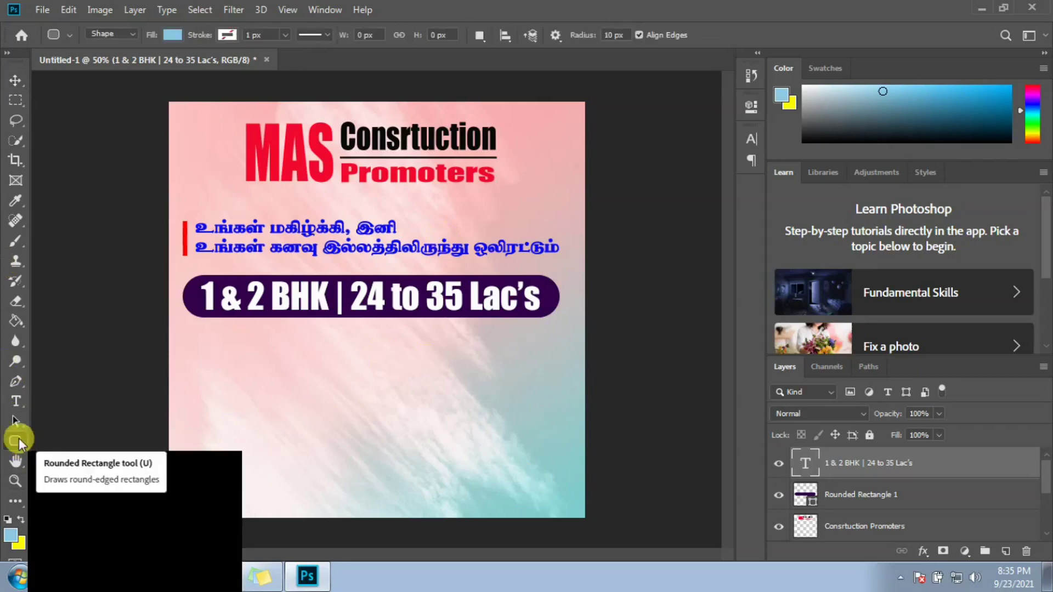
right_click(19, 438)
click(60, 438)
drag(149, 463, 641, 536)
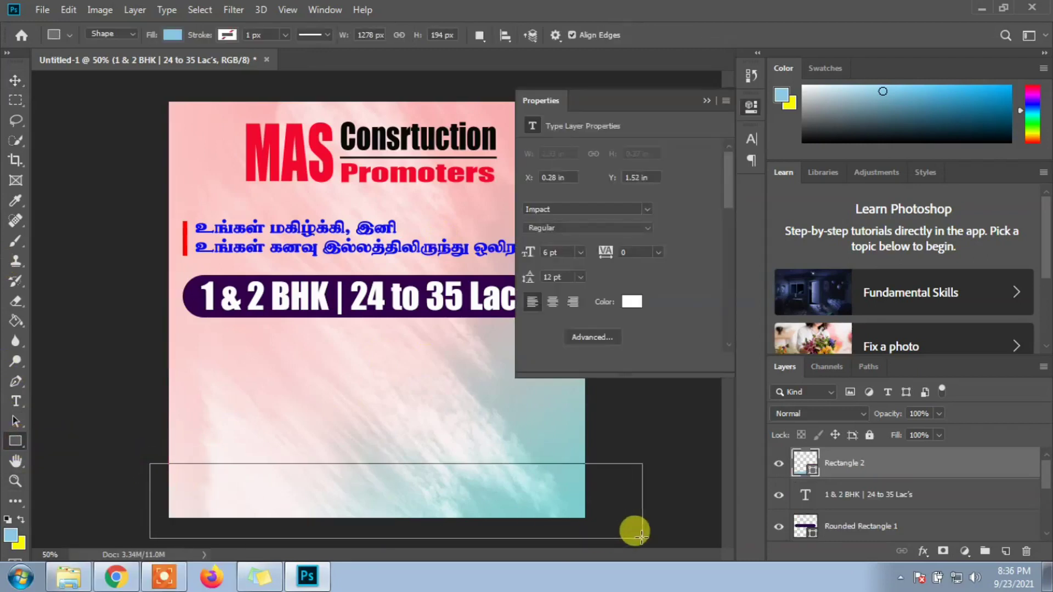
click(530, 197)
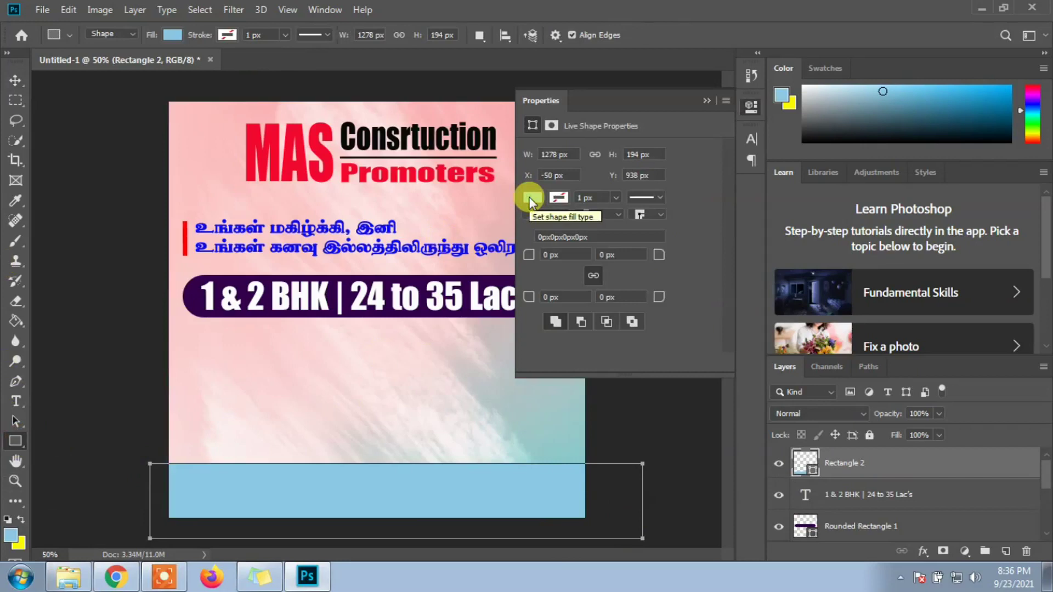
click(705, 99)
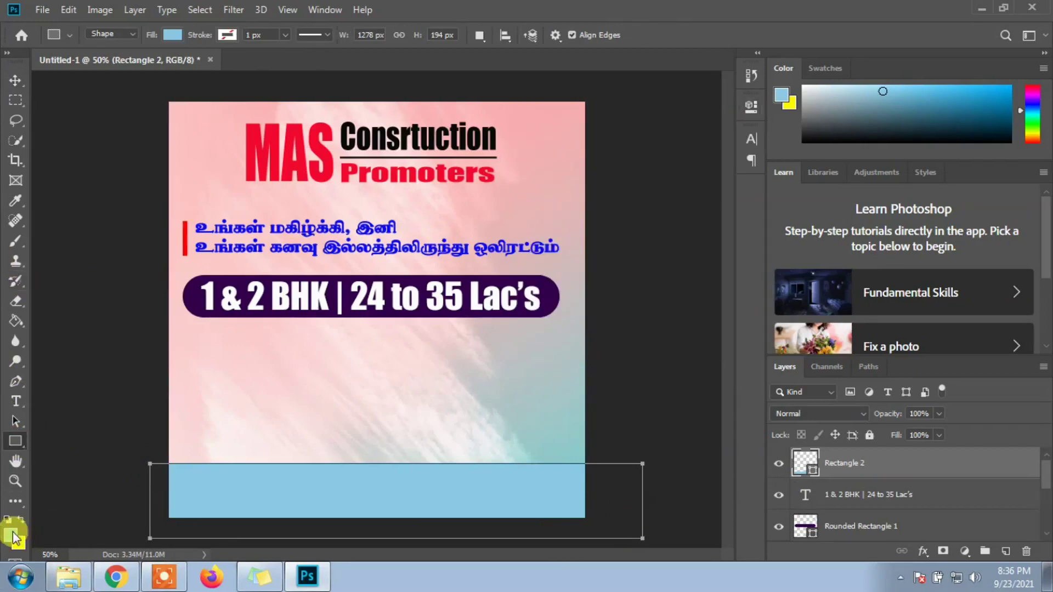
- Fill the strip with the sampled pink background colour and start a text line on it
click(13, 534)
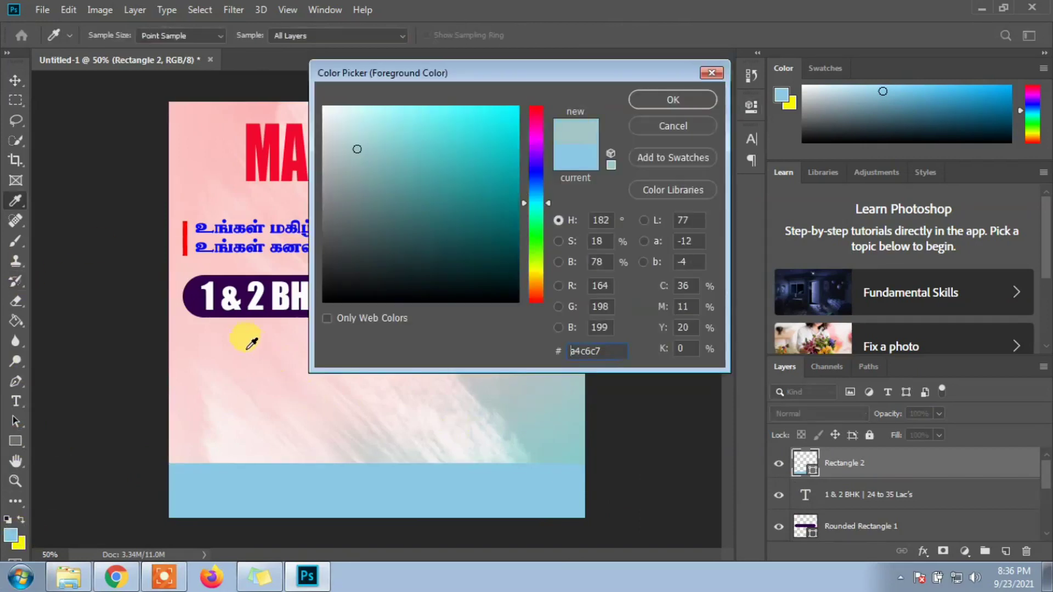
drag(247, 336, 217, 329)
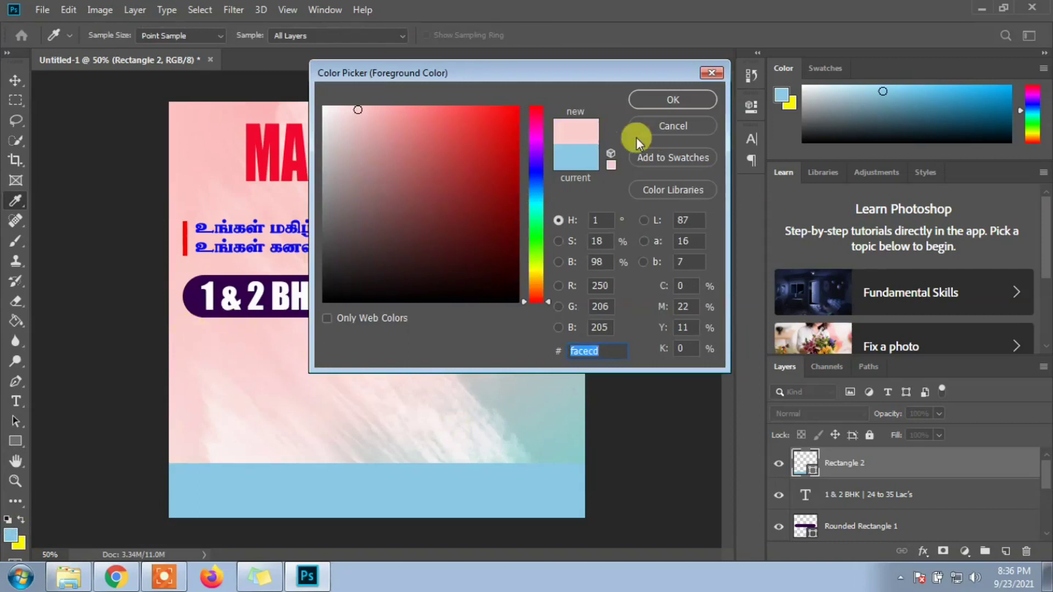
click(672, 100)
click(16, 321)
click(159, 494)
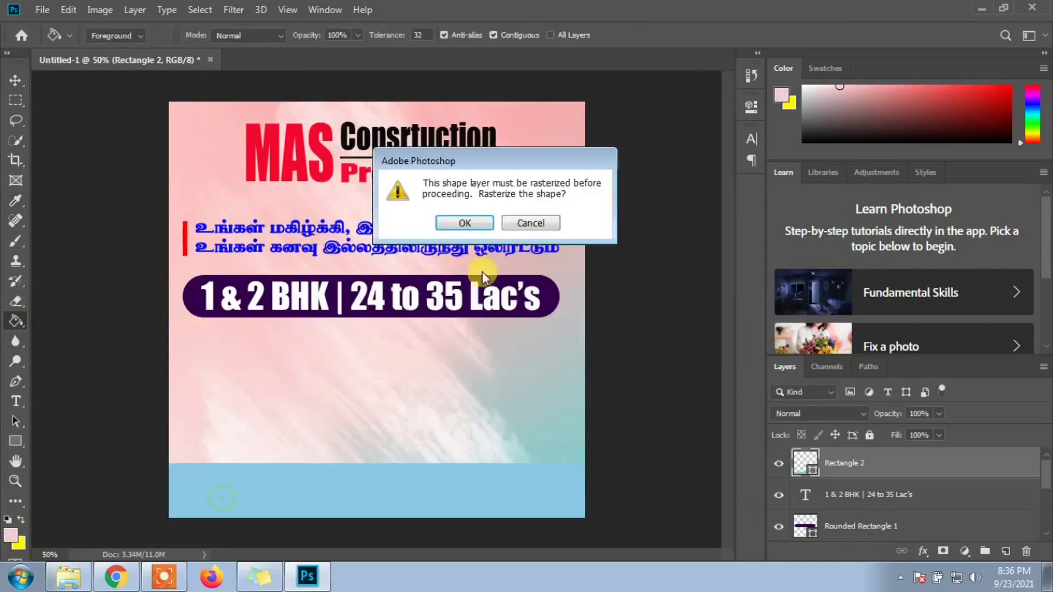
click(464, 219)
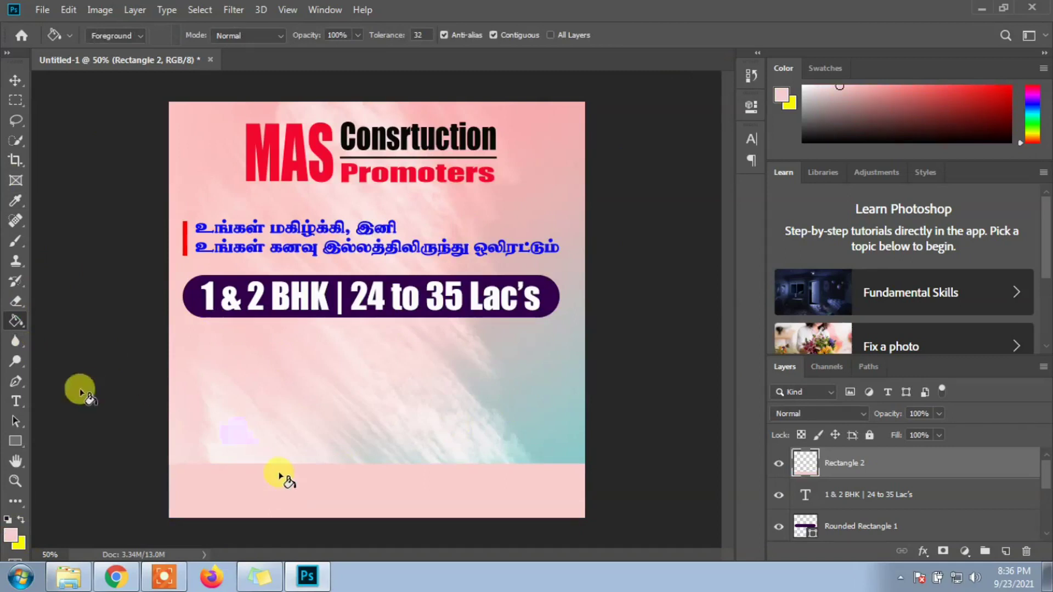
click(16, 401)
click(198, 495)
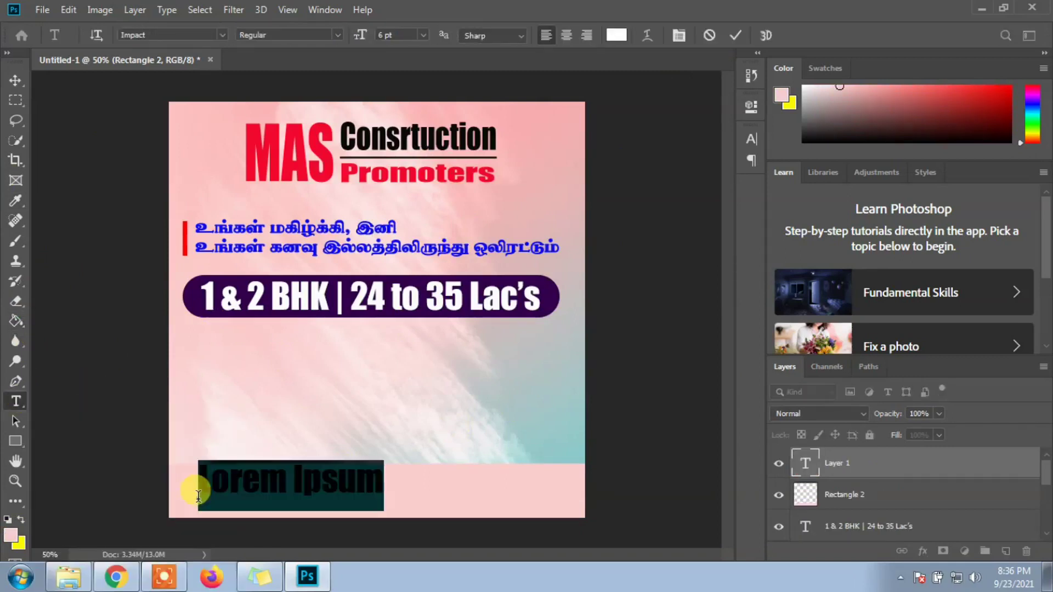
- Type the 'Call :' line with the contact phone number and colour it near-black 040404
text(Call)
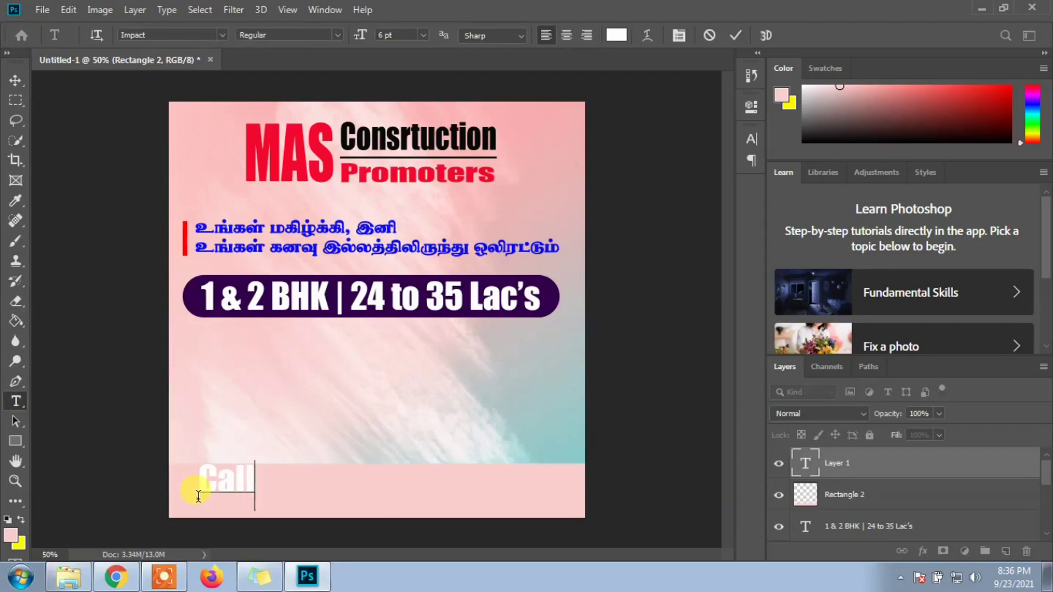
text( : 7904 838)
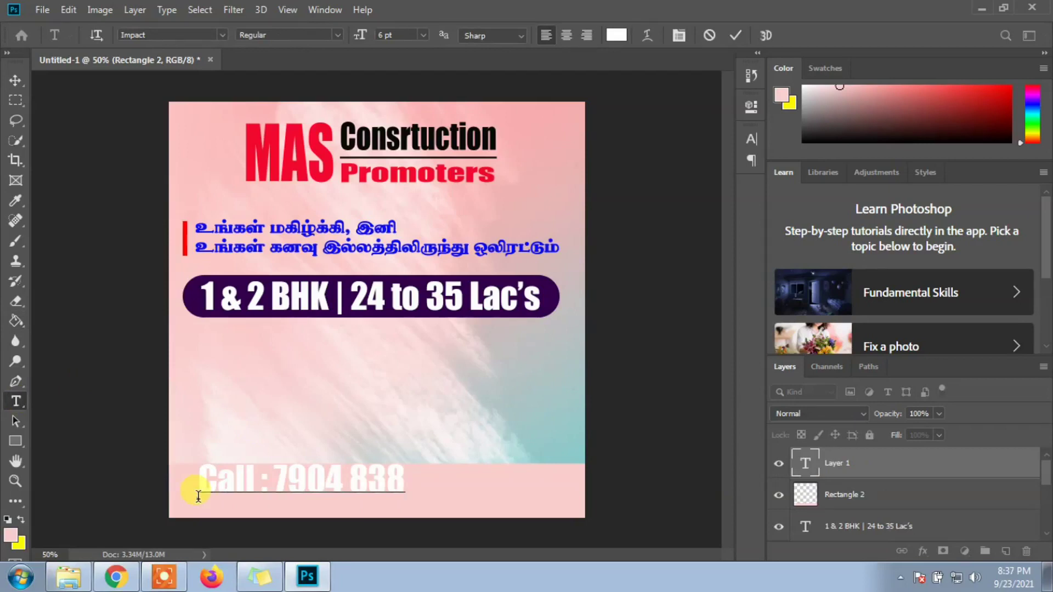
key(ctrl+a)
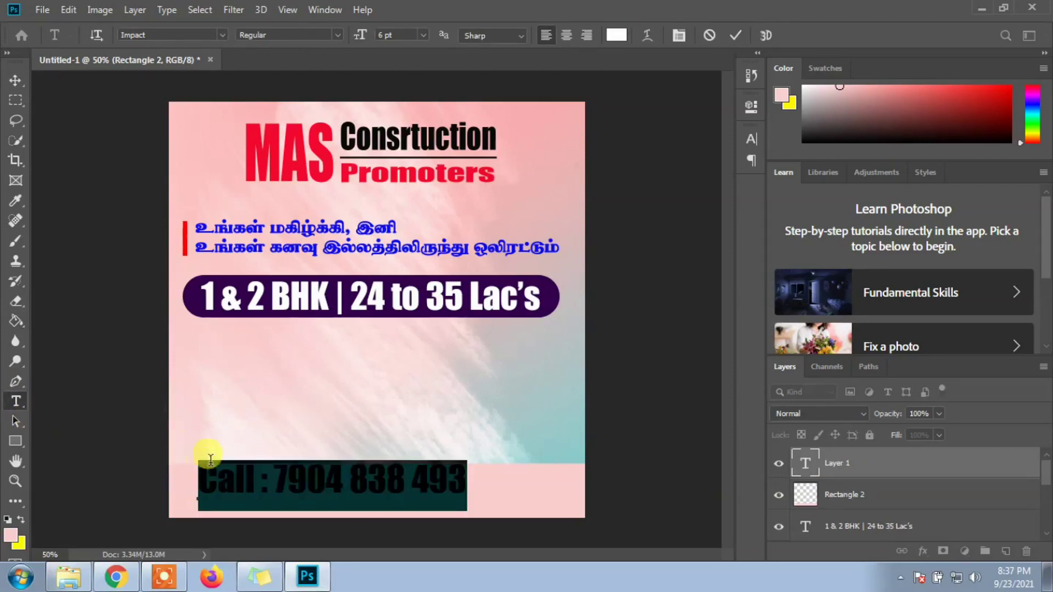
click(616, 35)
click(328, 300)
click(673, 99)
click(735, 35)
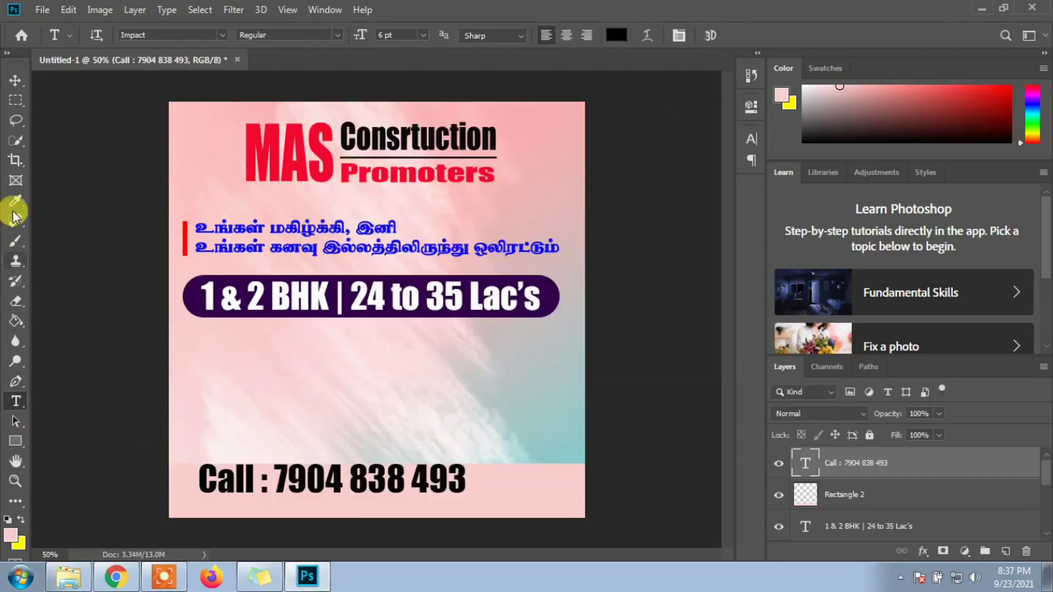
- Stretch the call line much wider via horizontal scale and move it onto the bottom pink strip
click(15, 80)
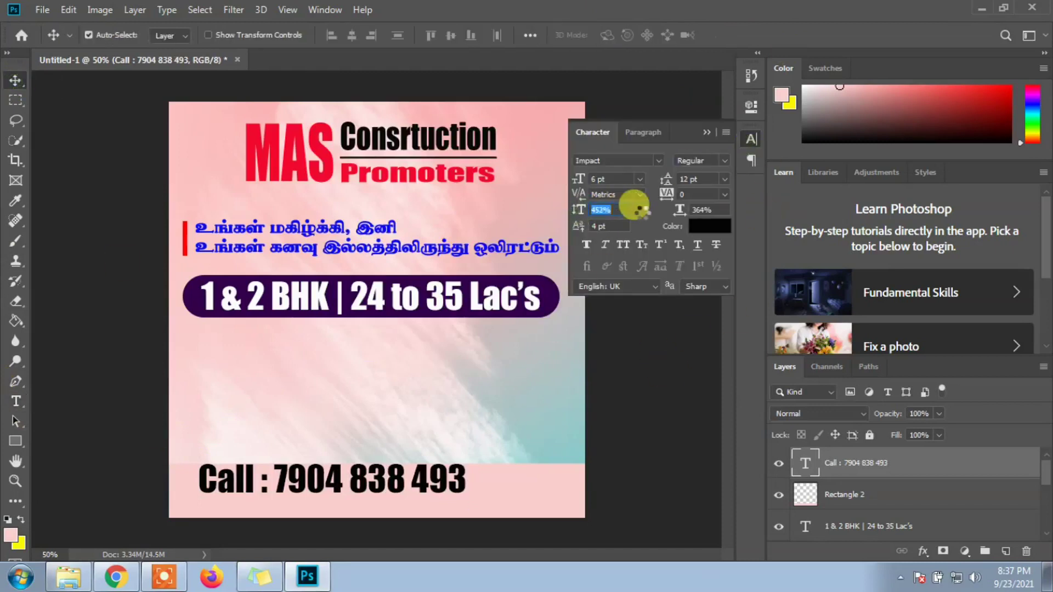
click(599, 211)
drag(679, 209, 788, 221)
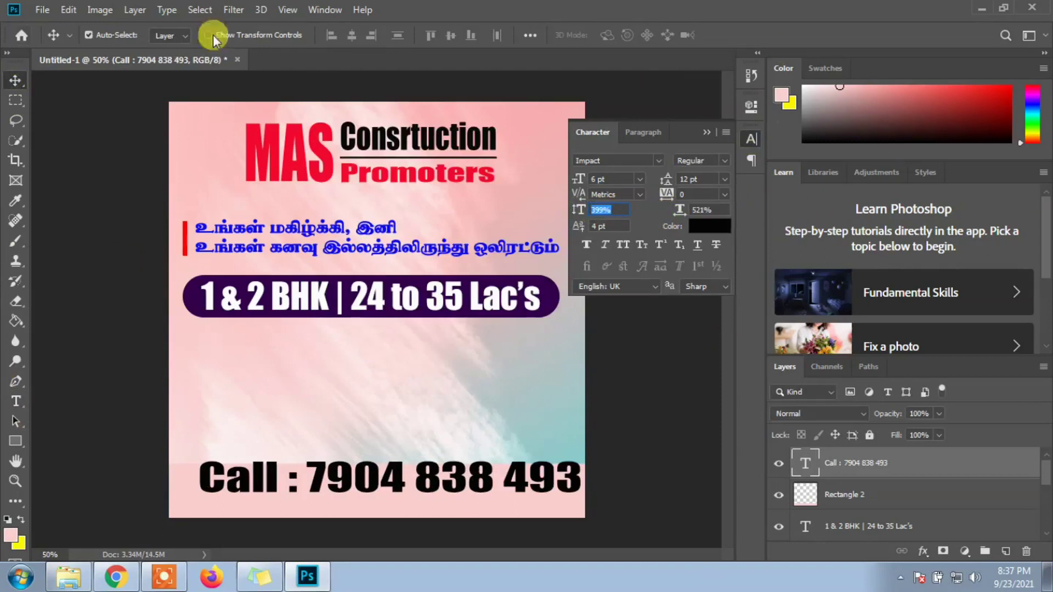
drag(258, 485, 237, 501)
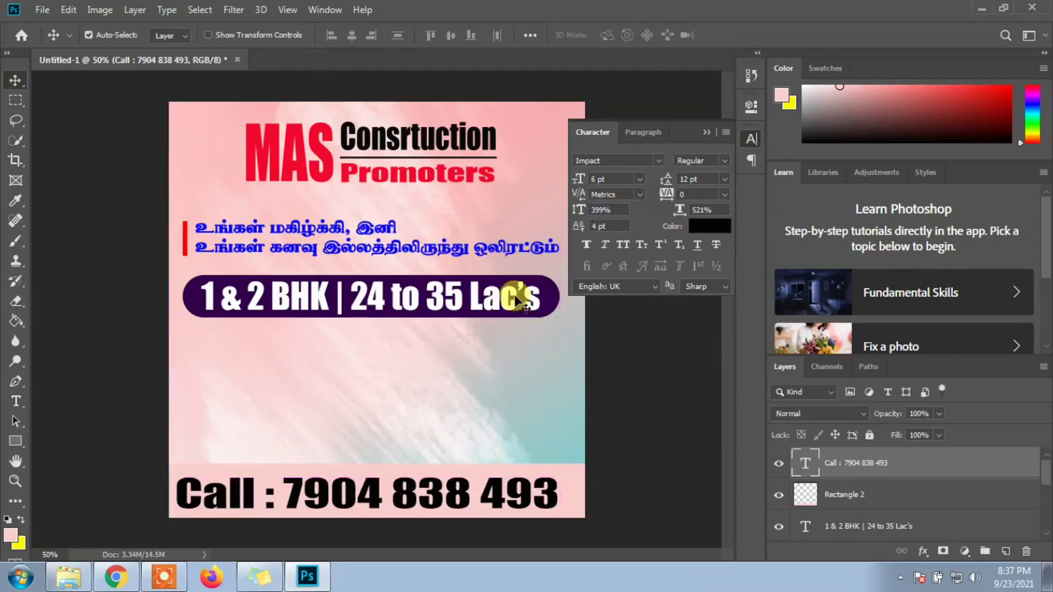
drag(679, 209, 697, 208)
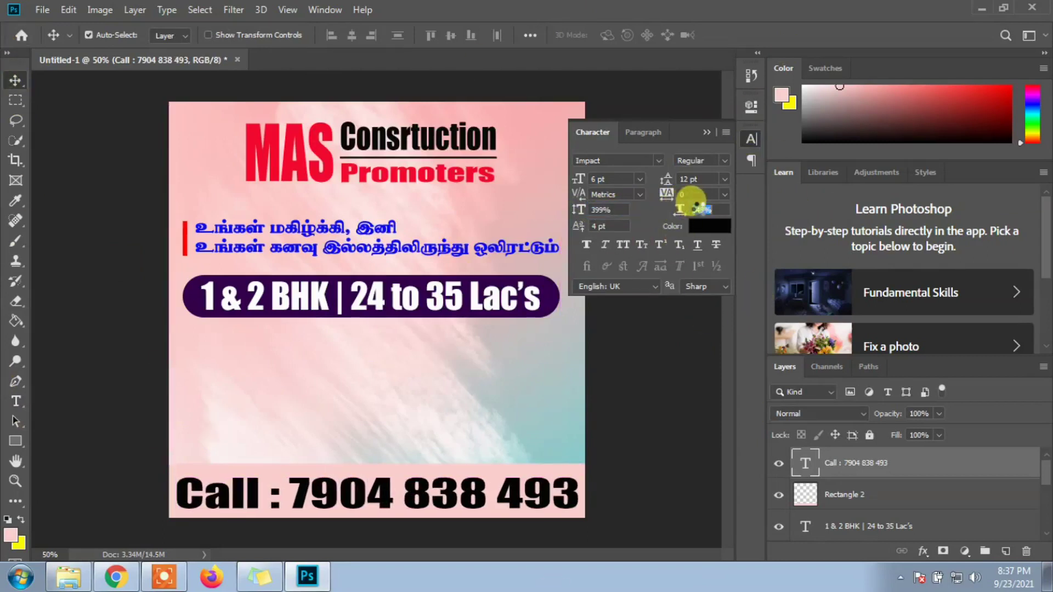
click(706, 133)
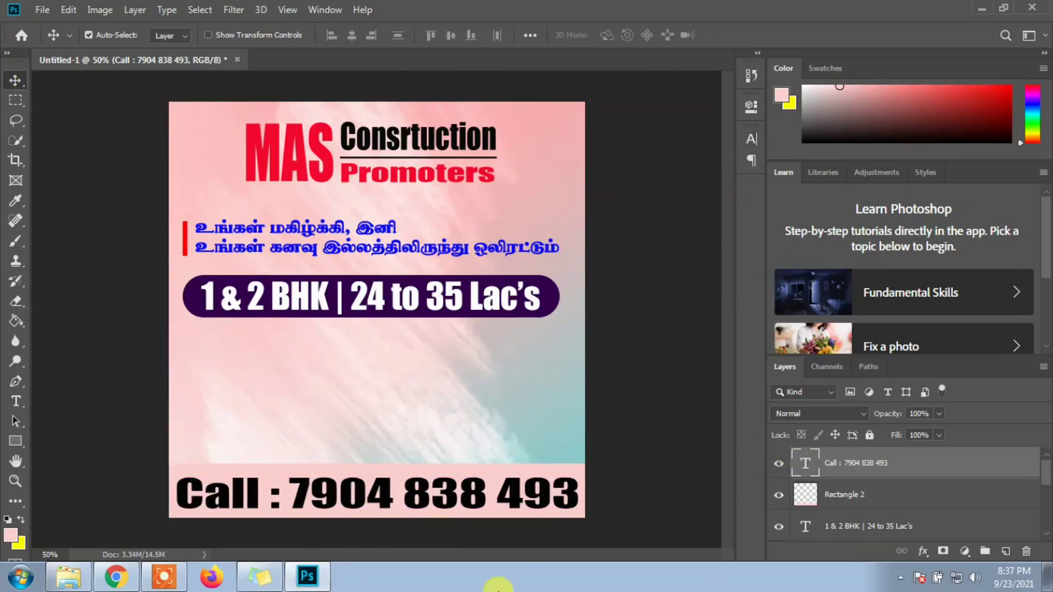
- Place the Pngtree location pin from Downloads at about 10% size, below the BHK banner's left end
click(69, 576)
mouse_move(996, 340)
mouse_down()
mouse_move(278, 390)
mouse_move(210, 368)
mouse_up()
drag(582, 103, 284, 383)
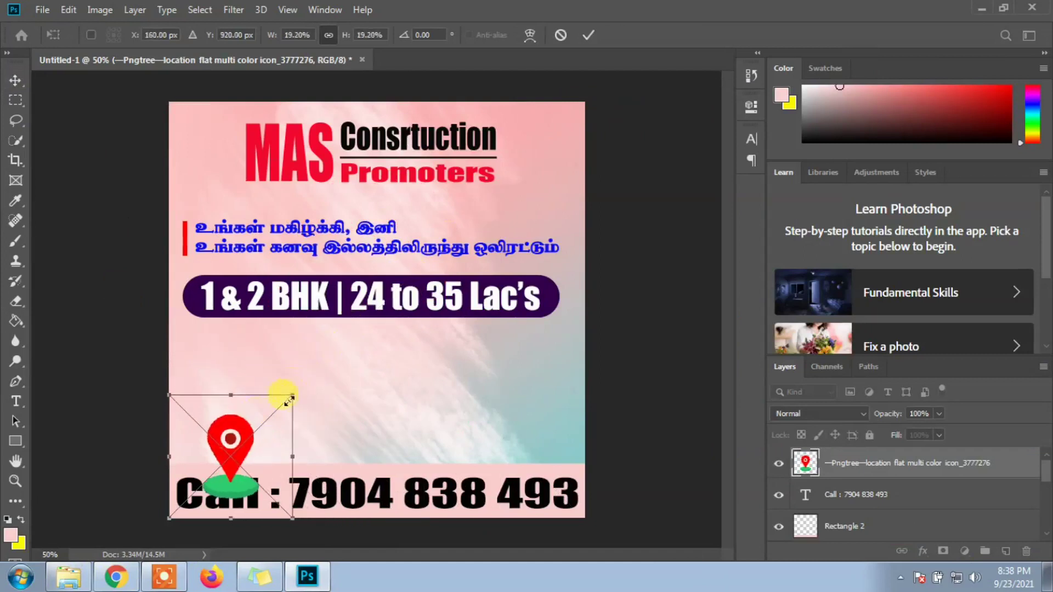
drag(146, 437, 222, 391)
mouse_move(259, 351)
mouse_down()
mouse_move(222, 360)
mouse_move(238, 383)
mouse_up()
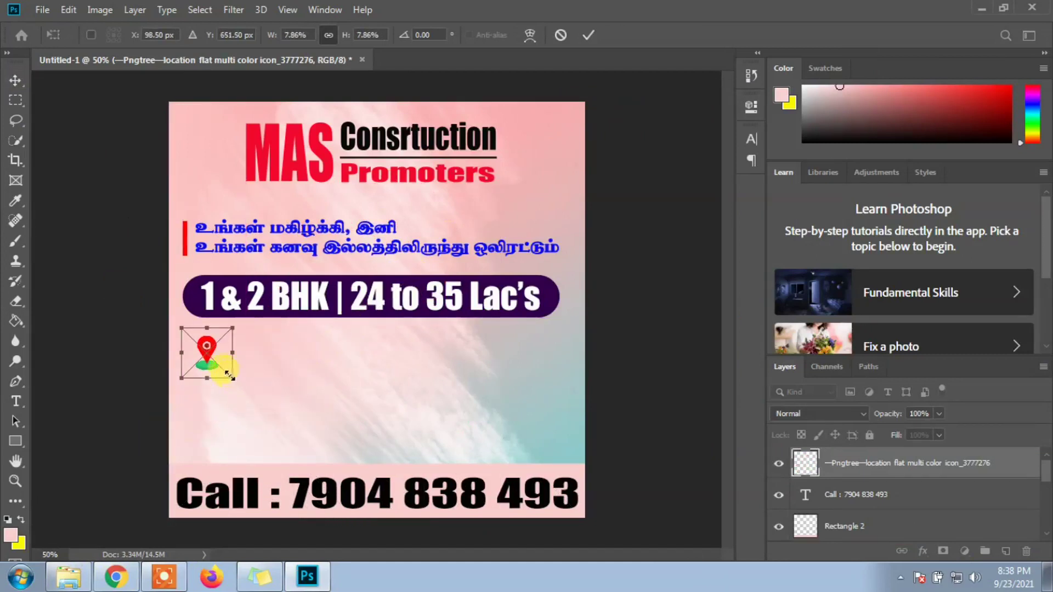
click(589, 35)
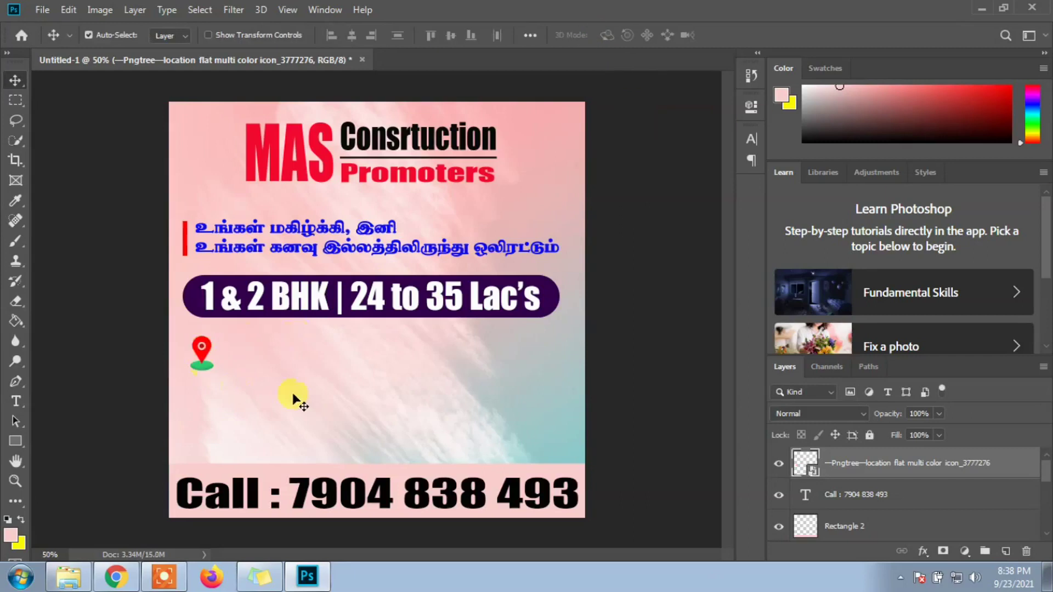
click(16, 400)
- Add 'Opposite to CATERPILLAR COMPANY' beside the pin, scaled to about 47% to fit under the banner
click(229, 355)
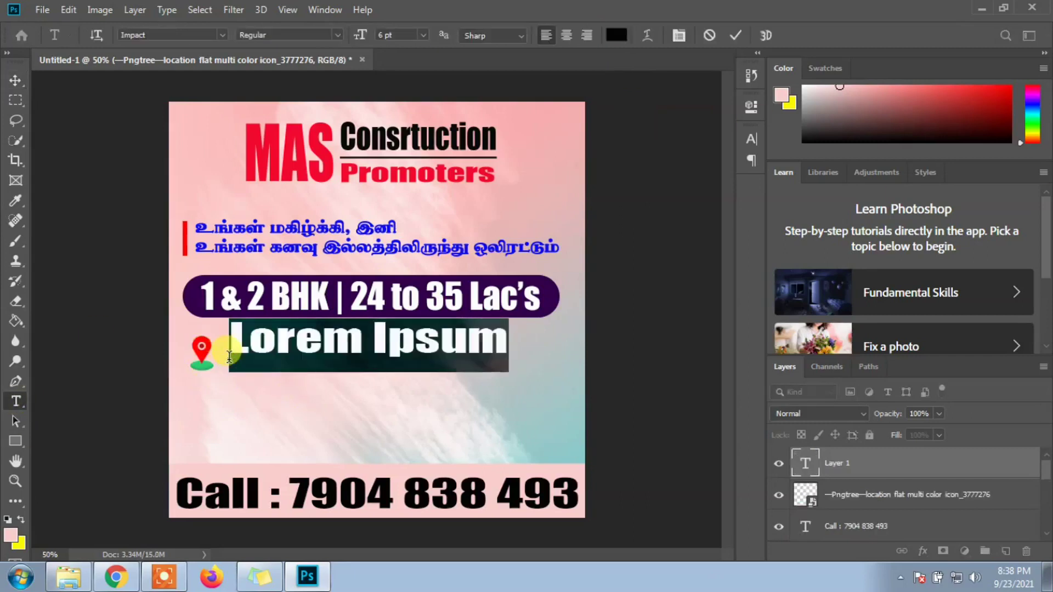
text(Opposite t)
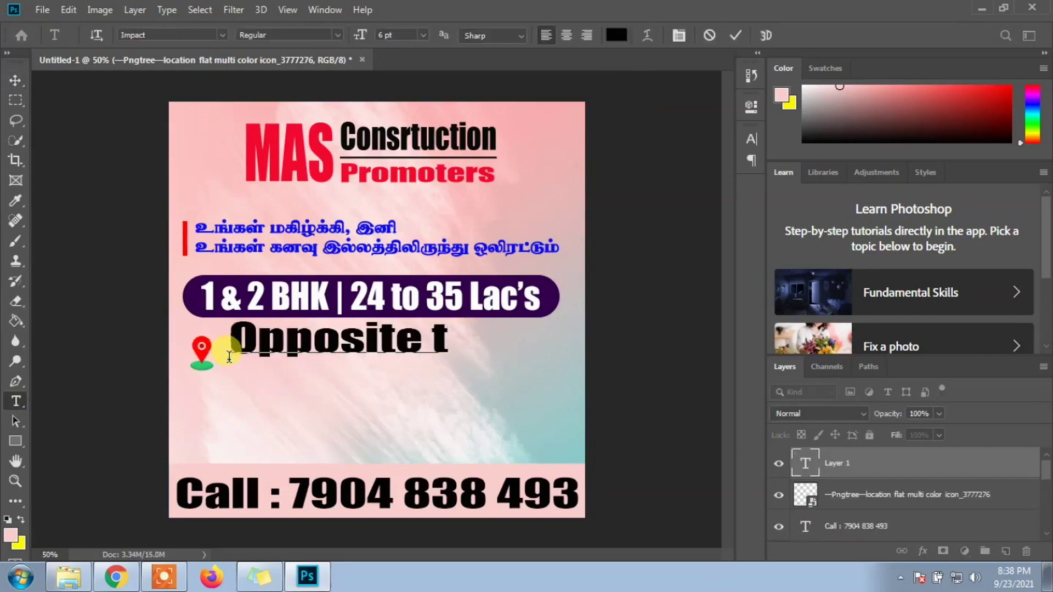
text(o )
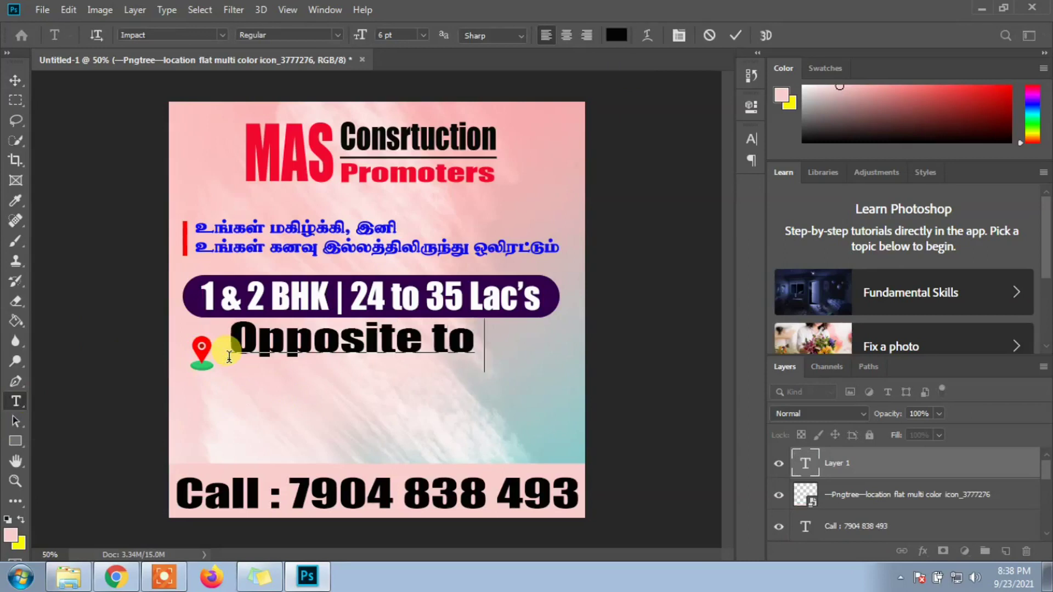
text(CA)
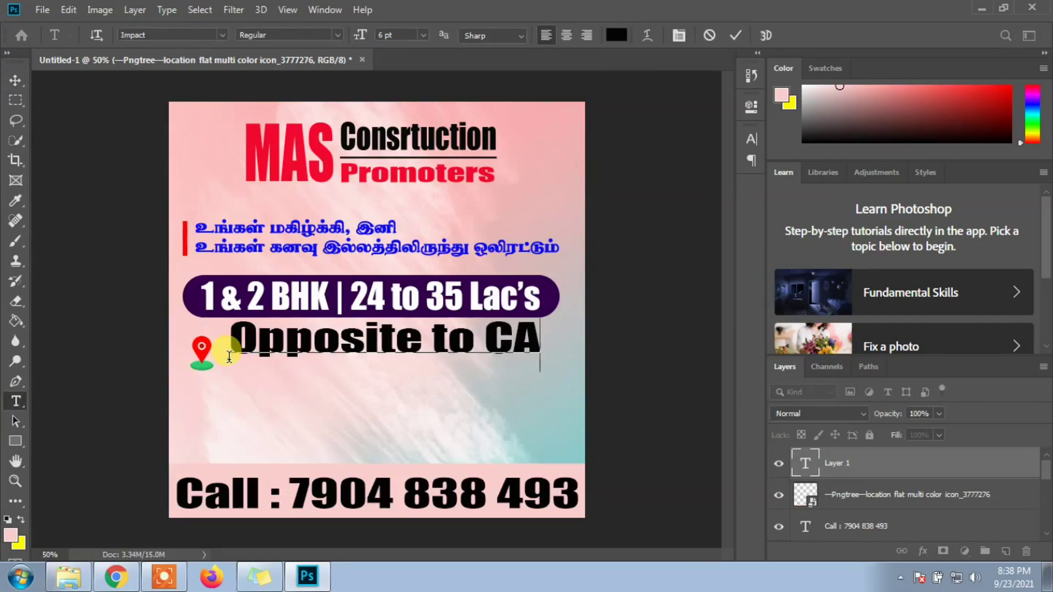
text(TE)
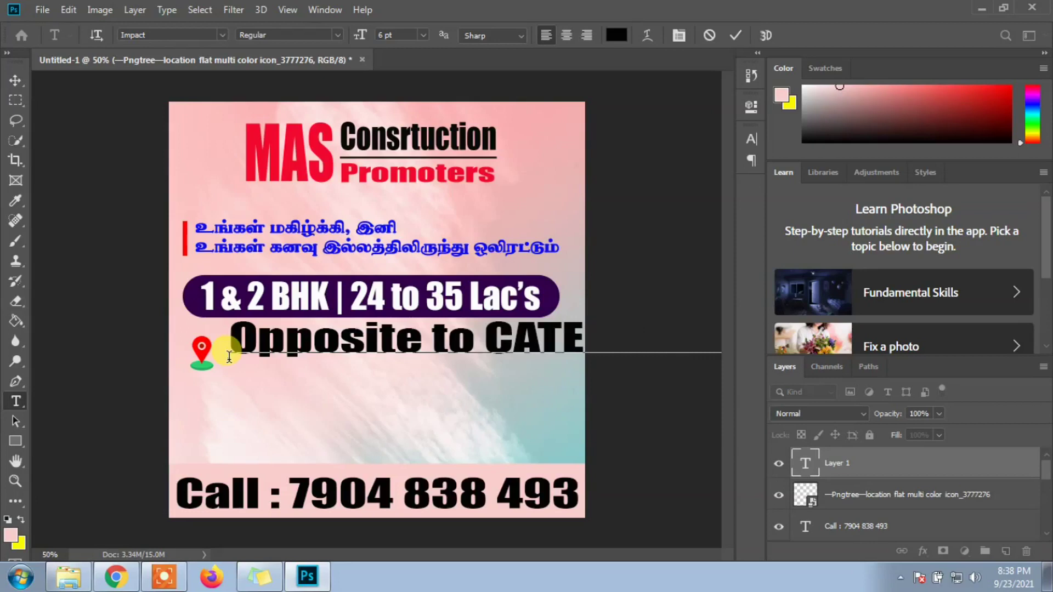
key(ctrl+a)
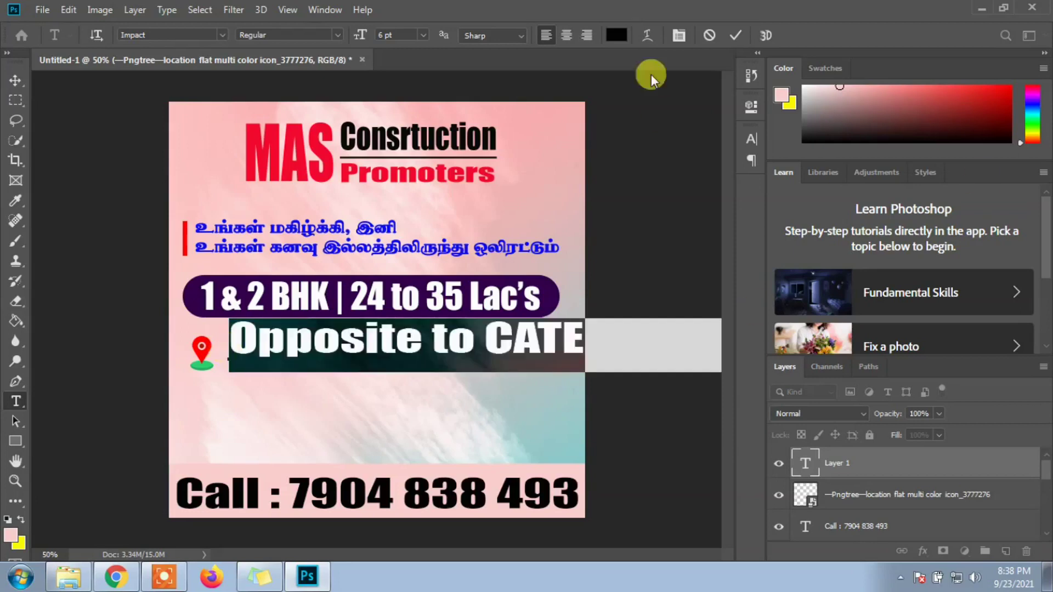
click(735, 34)
key(ctrl+t)
mouse_move(236, 342)
mouse_down()
mouse_move(404, 347)
mouse_move(239, 368)
mouse_move(404, 376)
mouse_up()
drag(477, 358, 296, 355)
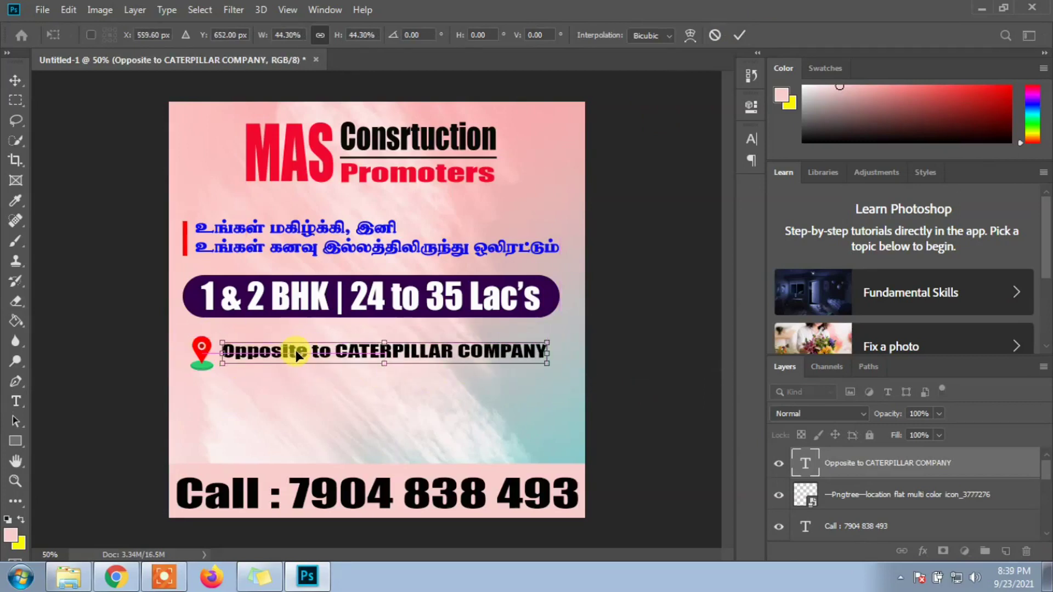
drag(546, 363, 564, 372)
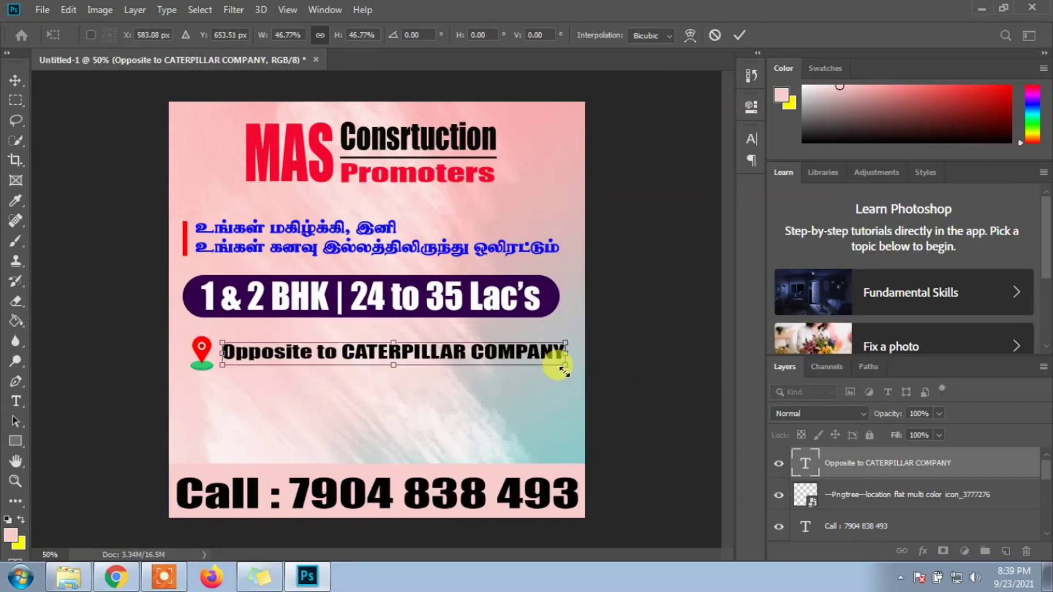
click(739, 35)
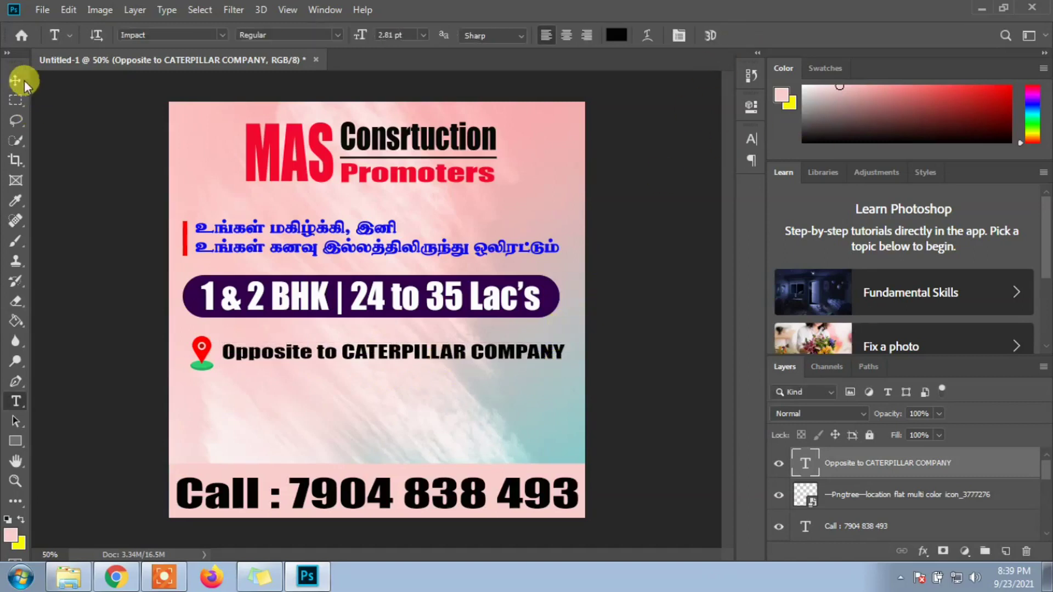
- Make the CATERPILLAR line taller and narrower with the Character panel's vertical and horizontal scale
double_click(805, 463)
click(751, 139)
drag(580, 213, 608, 208)
drag(679, 210, 649, 216)
drag(579, 211, 595, 210)
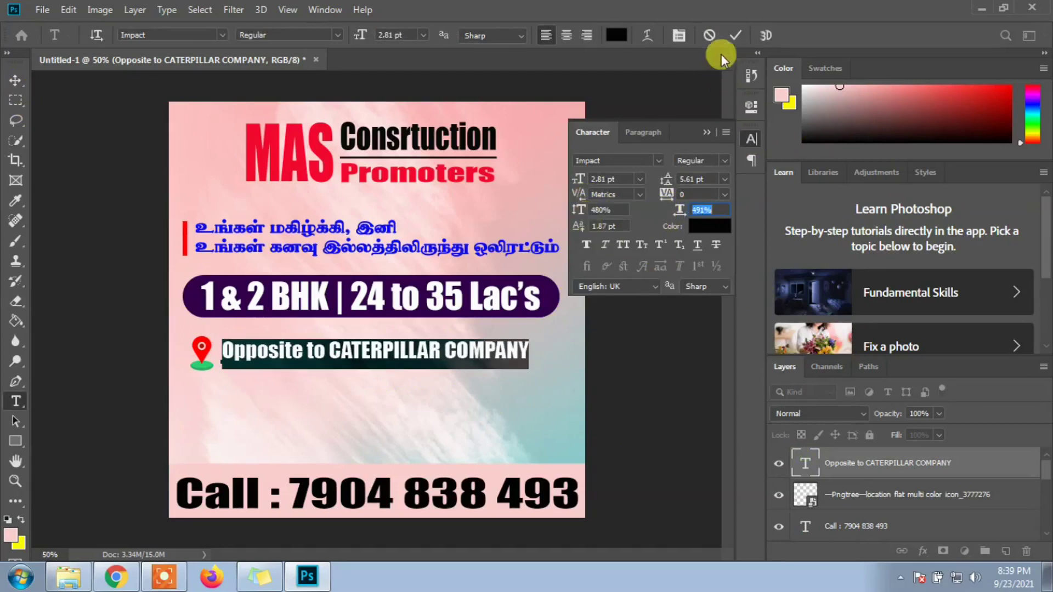
click(736, 35)
click(16, 80)
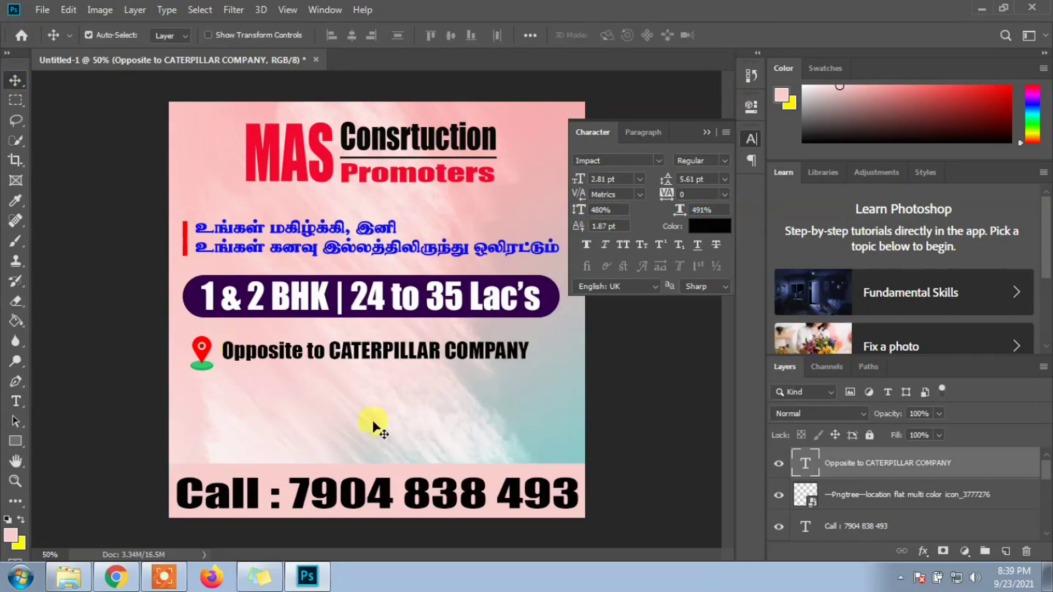
click(706, 132)
- Merge the location pin and CATERPILLAR text into one layer and shift it slightly right
click(859, 495)
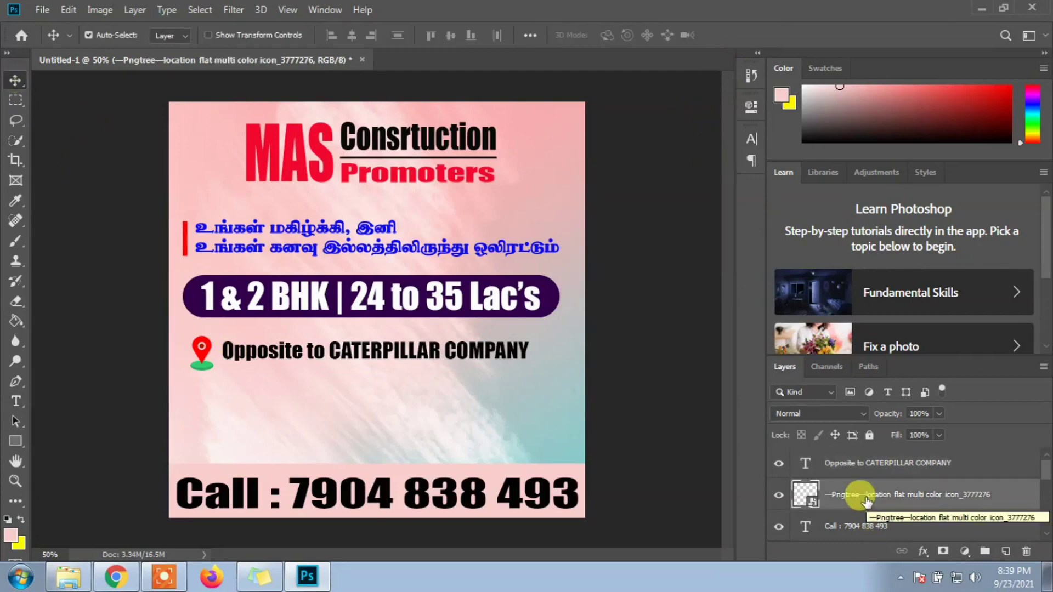
key(Right)
key(Right)
key(Right)
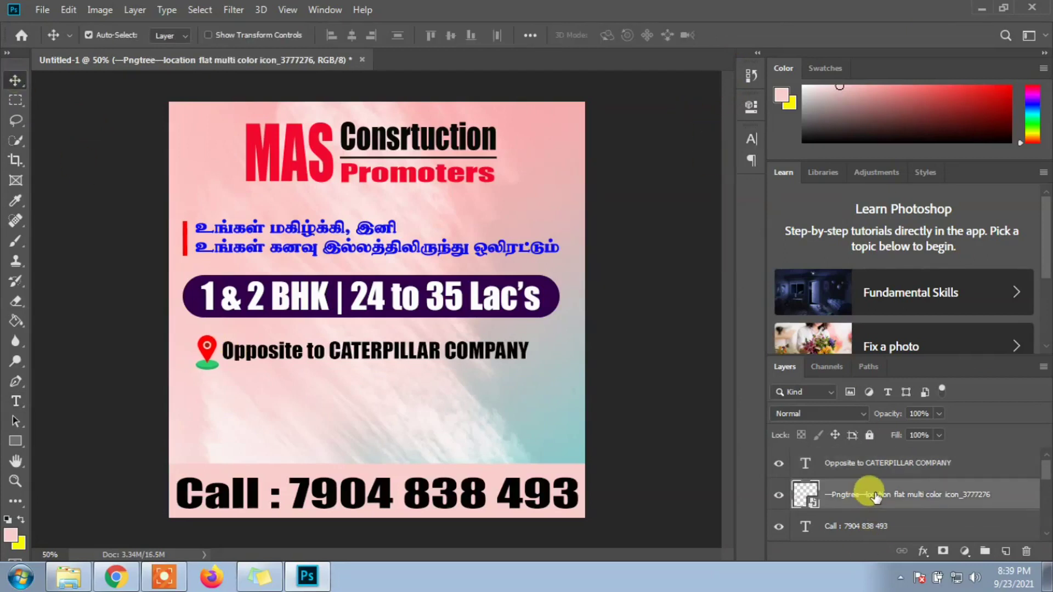
shift+click(866, 462)
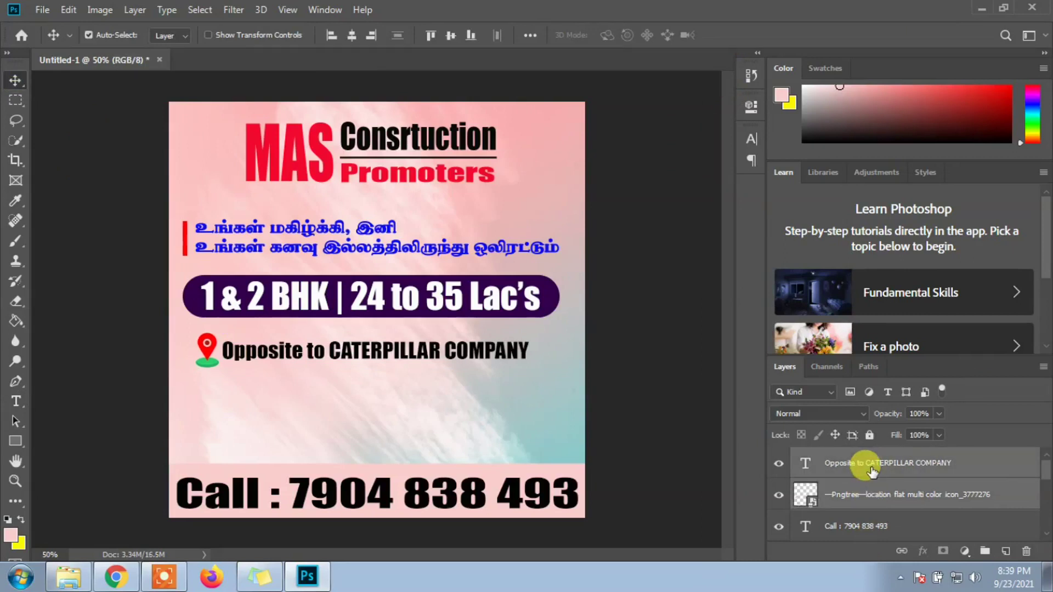
key(ctrl+e)
drag(544, 363, 529, 360)
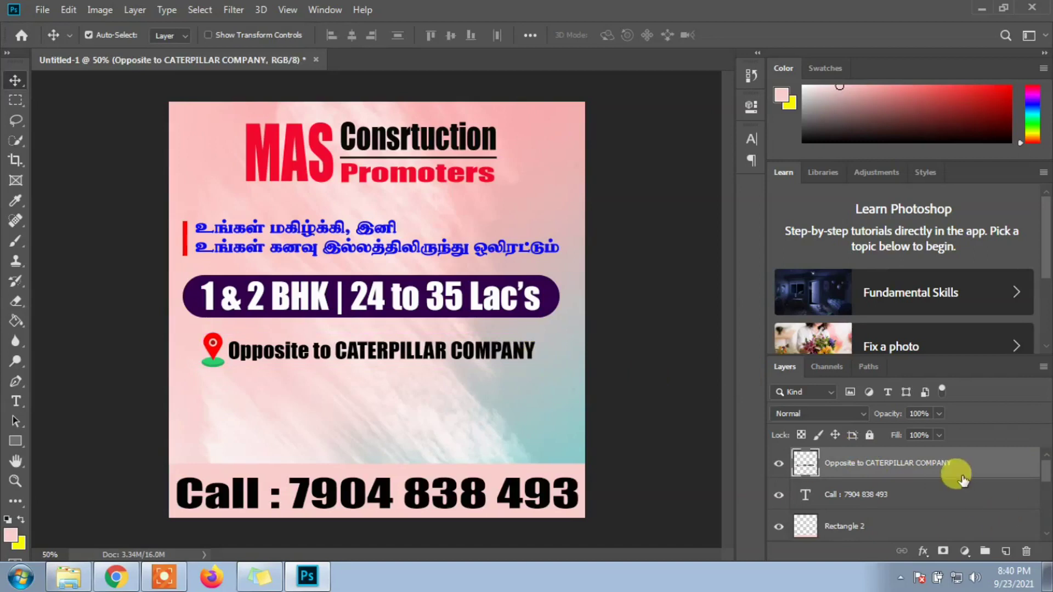
- Add the line 'Manavala Nagar, Tiruvallur' below the Opposite to CATERPILLAR COMPANY line
key(t)
click(234, 383)
text(Manavala)
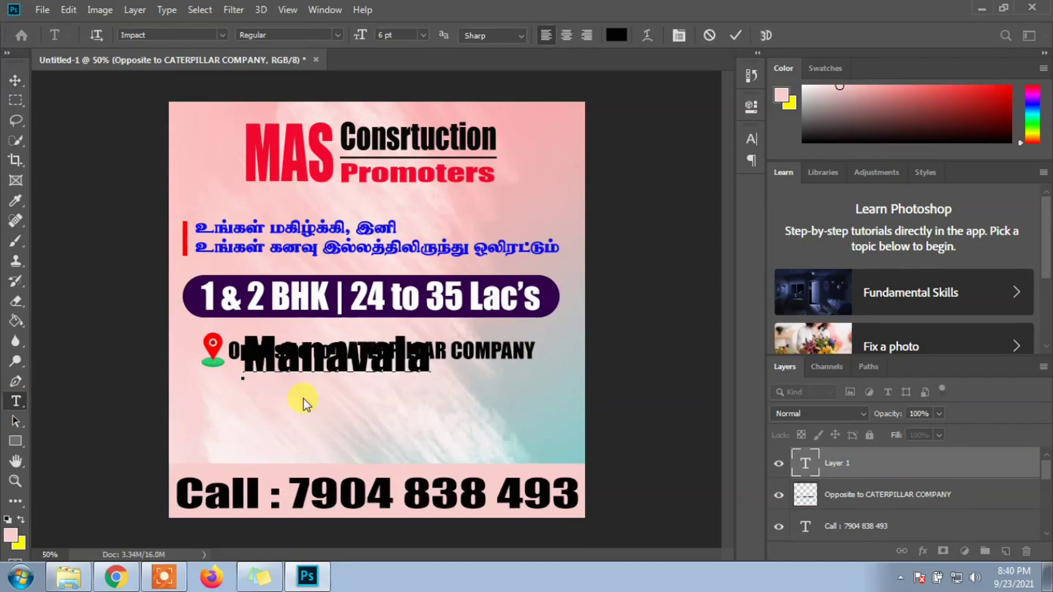
text( Nagar,)
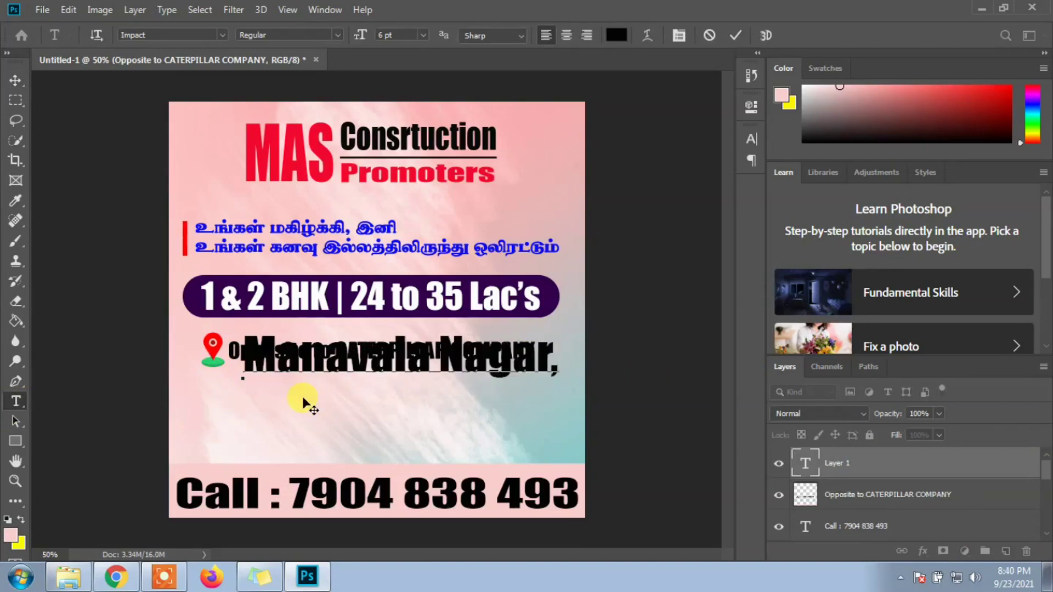
text( Tir)
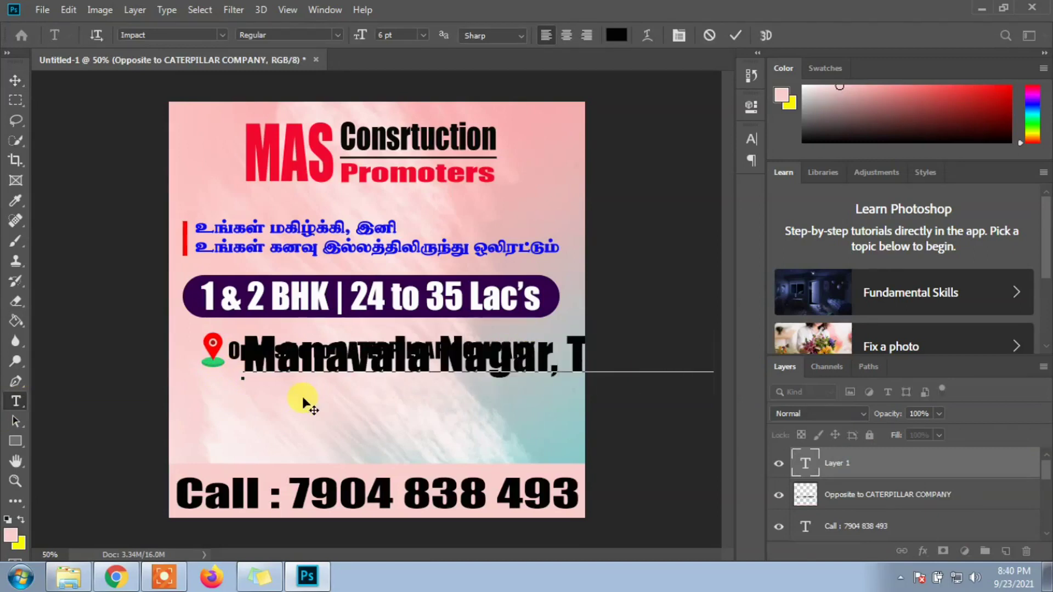
drag(292, 399, 244, 423)
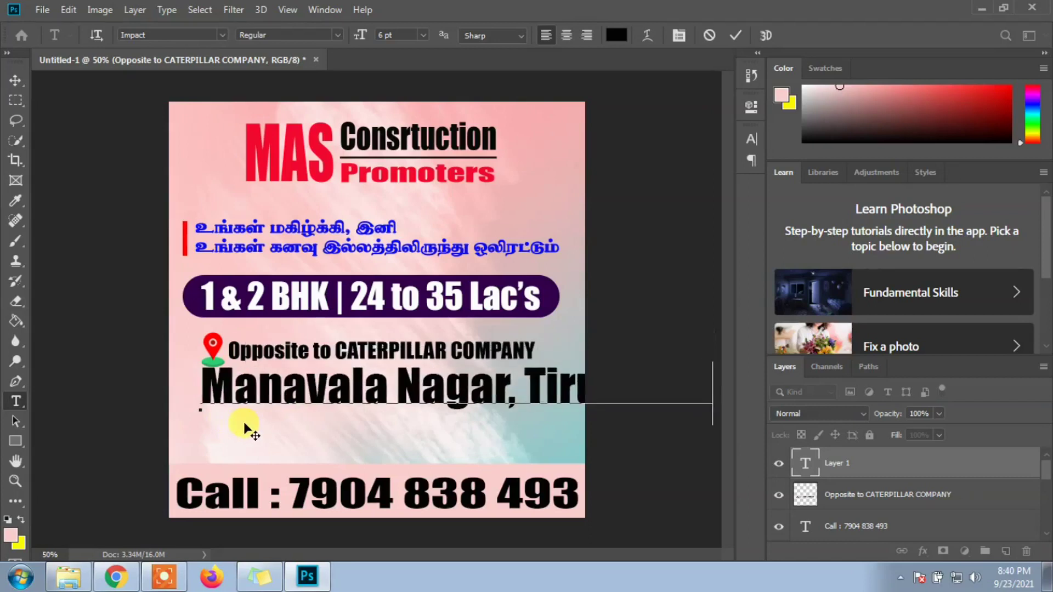
click(735, 35)
double_click(804, 463)
click(750, 139)
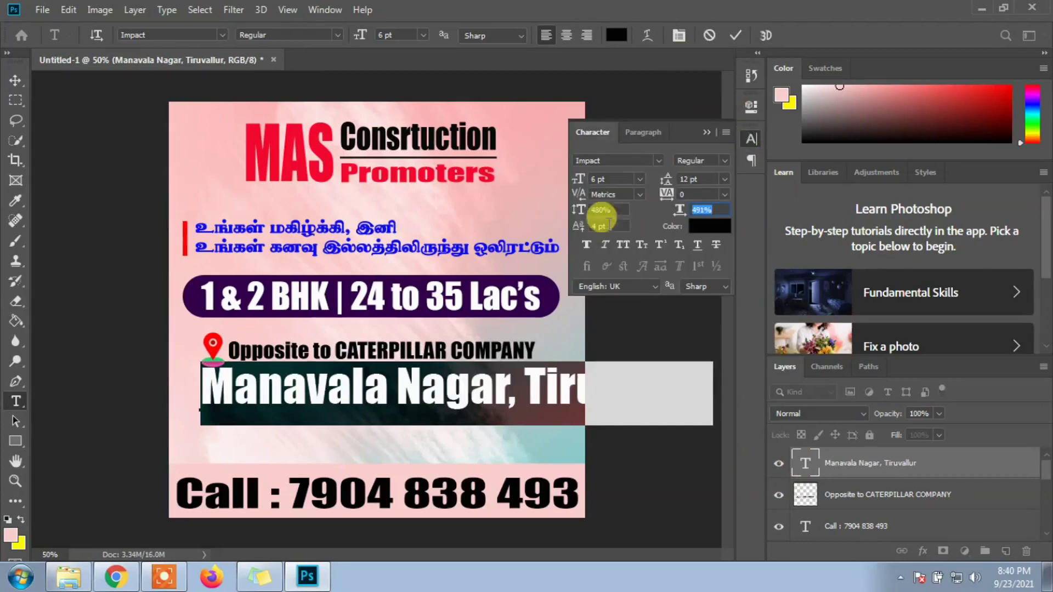
- Change the Manavala Nagar text's vertical and horizontal scale to compact it
click(605, 209)
text(91)
key(Tab)
mouse_move(678, 209)
mouse_down()
mouse_move(535, 233)
mouse_move(720, 233)
mouse_move(426, 402)
mouse_move(390, 389)
mouse_move(400, 380)
mouse_up()
click(736, 35)
- Fine-tune the Manavala Nagar line to 199% by 288% and centre it under the Opposite line
click(15, 80)
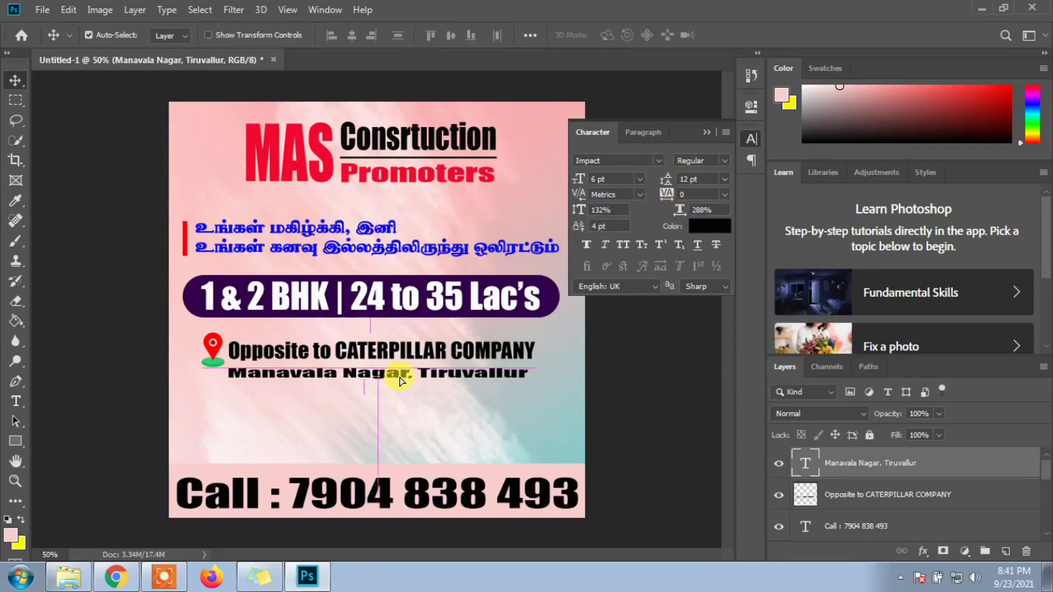
drag(577, 209, 599, 240)
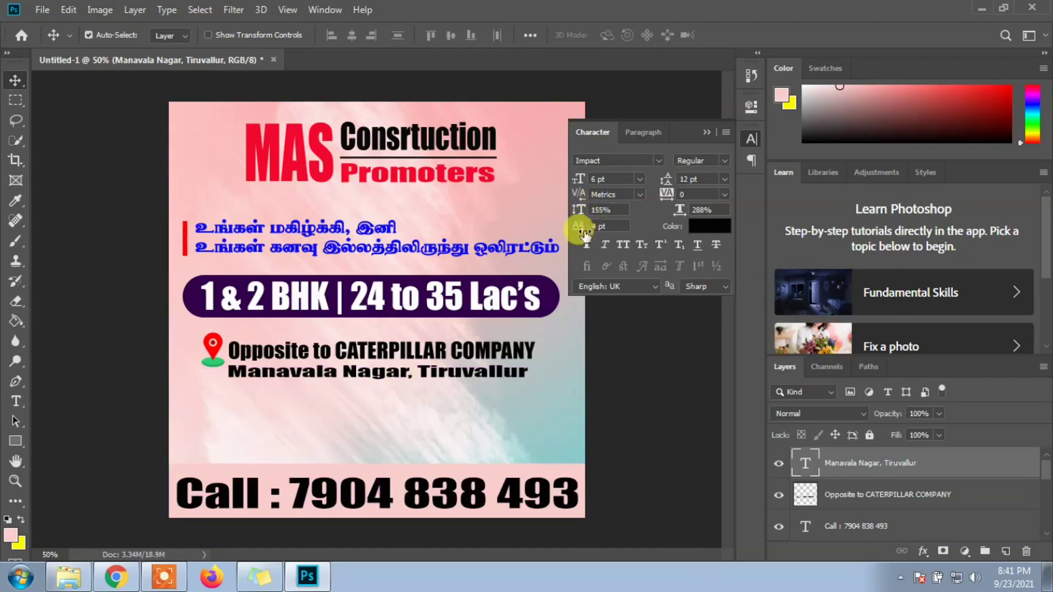
drag(576, 208, 588, 207)
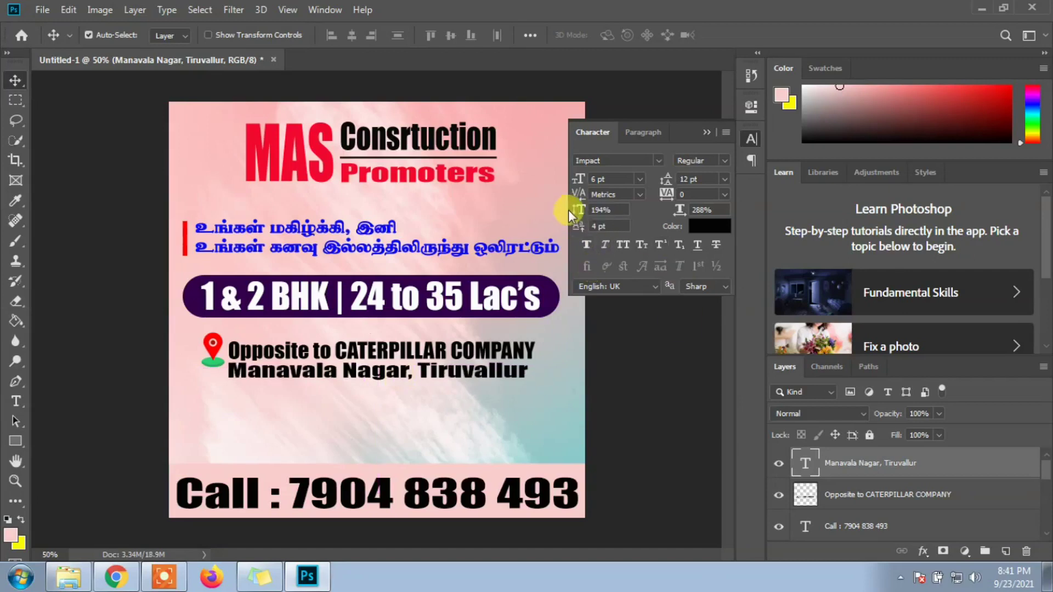
drag(670, 207, 678, 204)
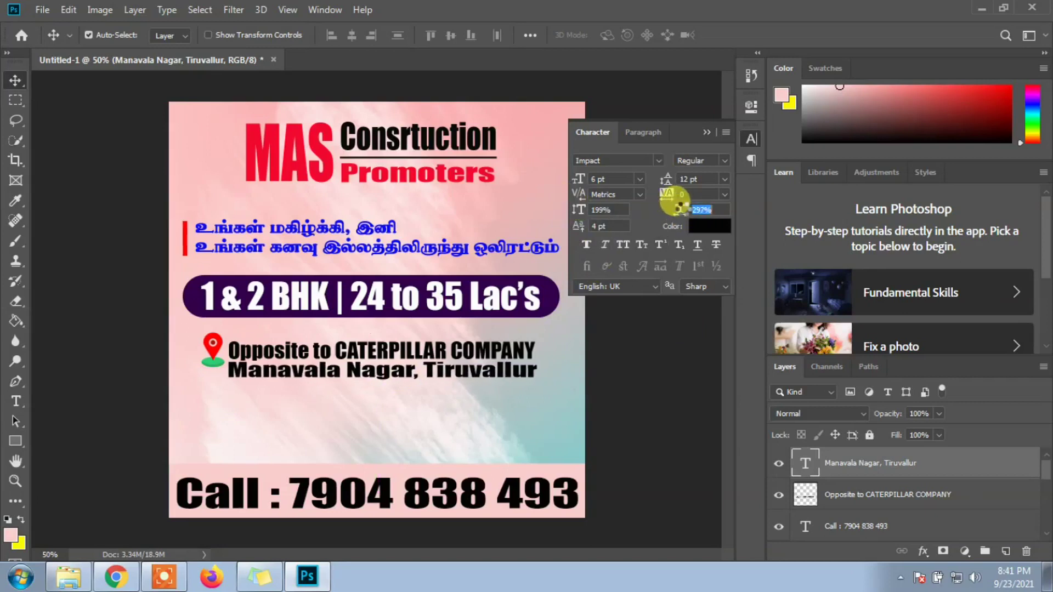
key(Down)
key(Down)
key(Down)
key(Left)
key(Left)
key(Left)
key(Left)
key(Left)
key(Left)
key(Right)
key(Right)
key(Right)
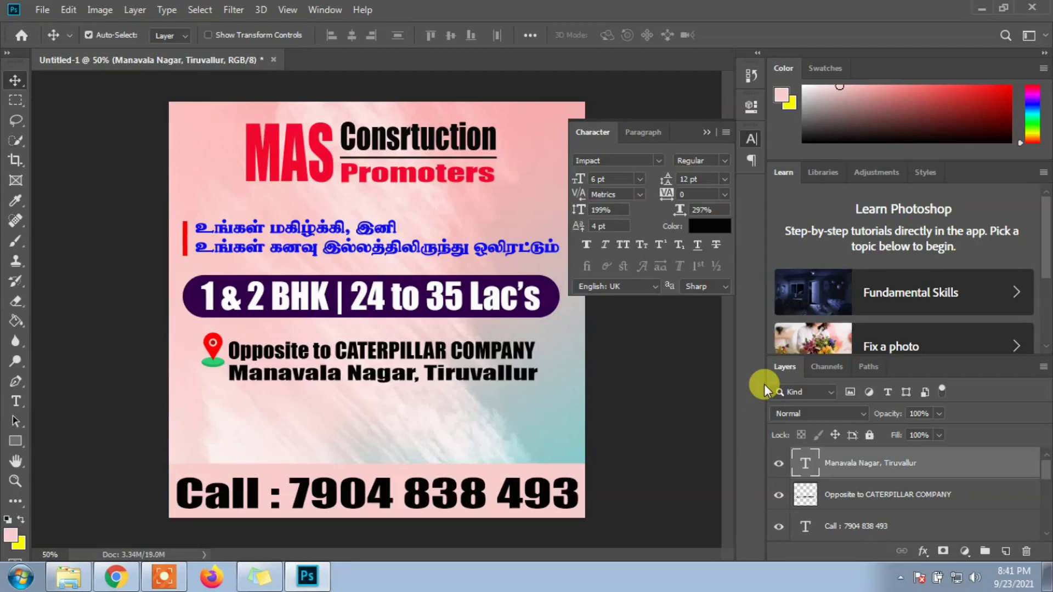
drag(680, 209, 667, 206)
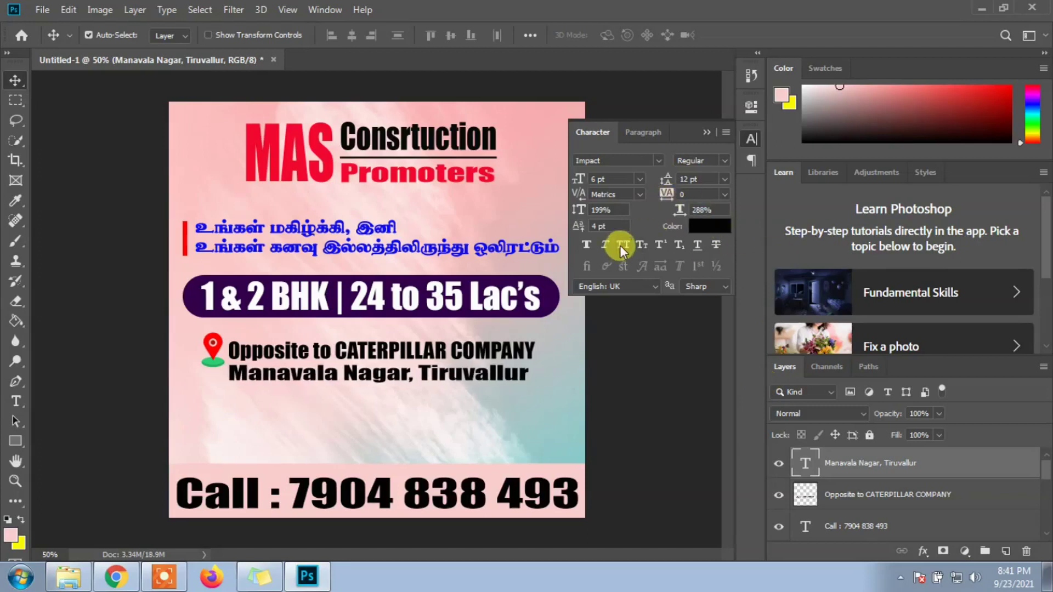
click(707, 134)
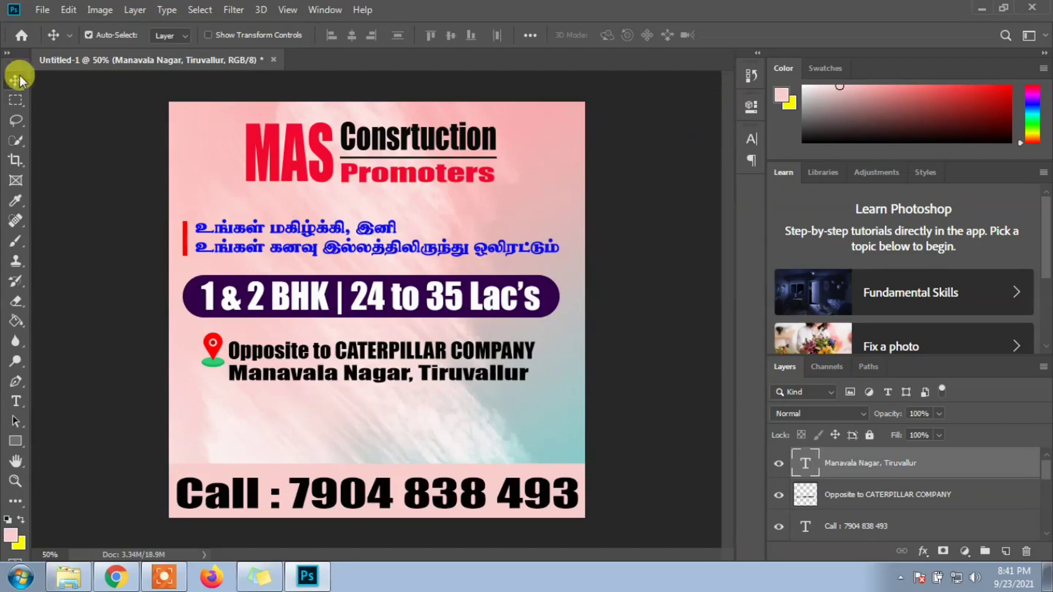
- Shrink the Manavala Nagar line to about 83% with Free Transform
click(68, 9)
click(137, 341)
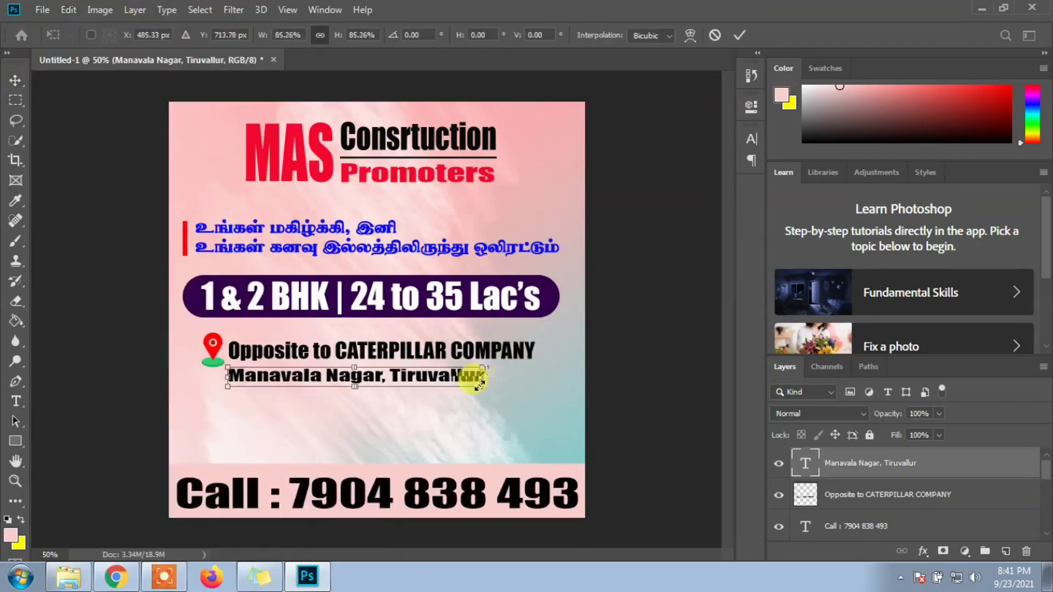
drag(529, 378, 430, 376)
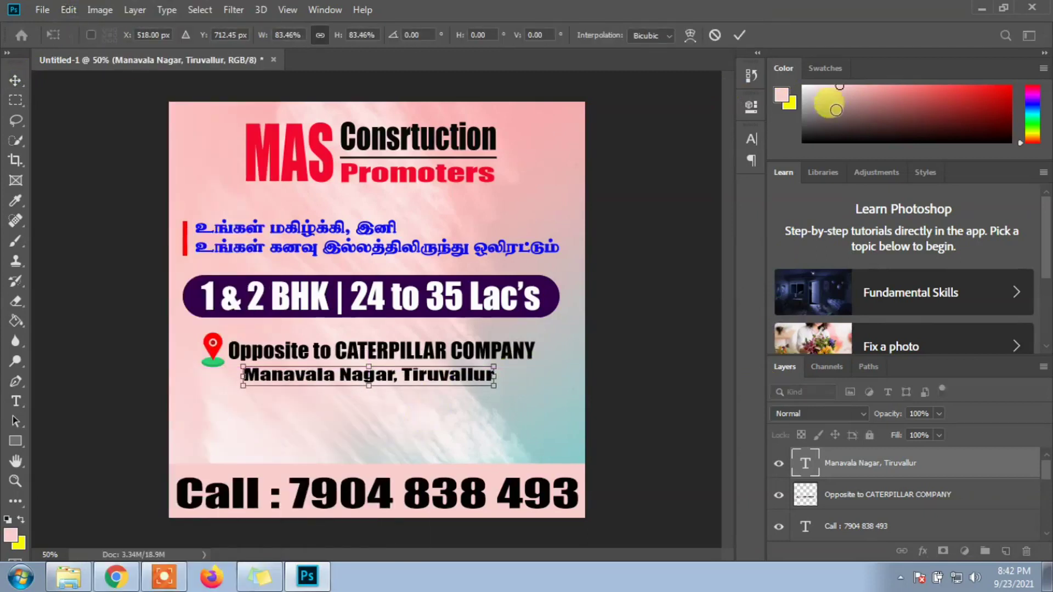
click(737, 34)
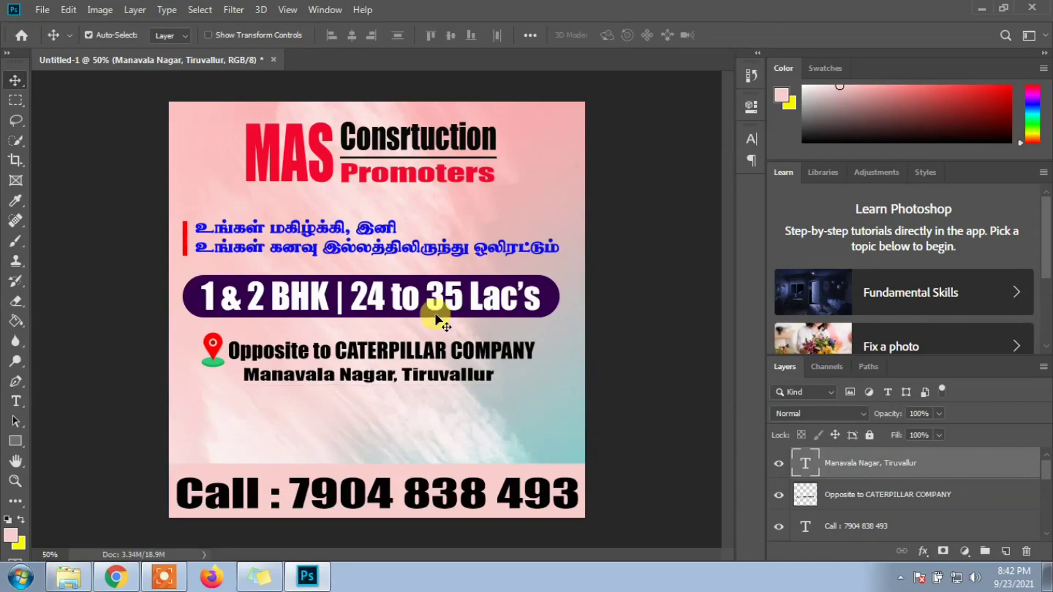
- Browse the Desktop folder in a file browser, then return to the poster
click(68, 576)
scroll(779, 249, down, 5)
scroll(822, 351, up, 5)
click(467, 186)
scroll(877, 384, down, 5)
scroll(862, 405, down, 2)
scroll(853, 426, up, 2)
scroll(853, 426, up, 3)
scroll(853, 422, up, 3)
click(992, 94)
click(16, 402)
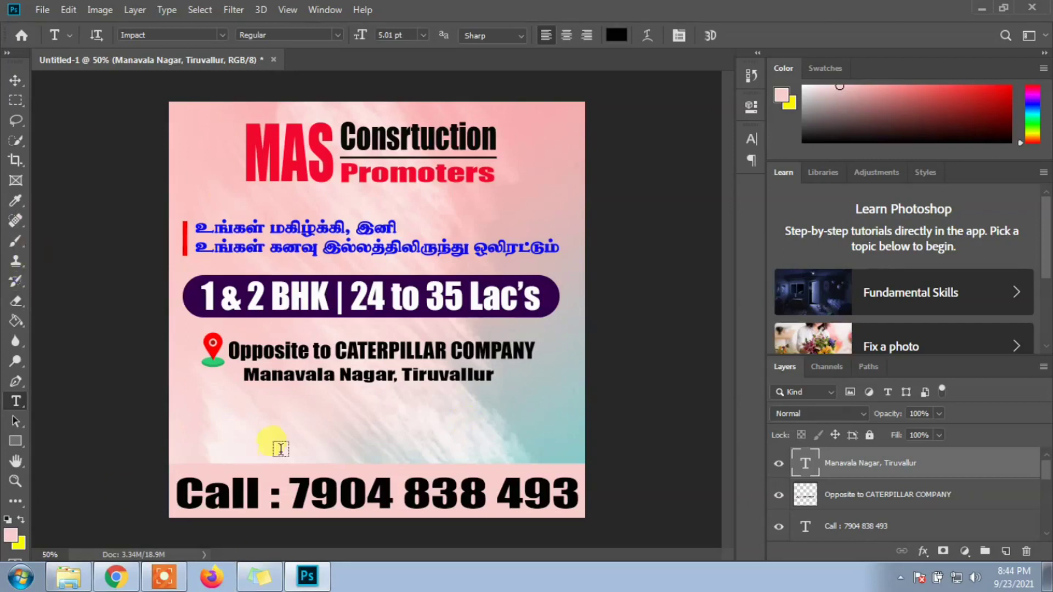
- Start a new text line above the call strip and launch the Tamil typing tool
click(208, 432)
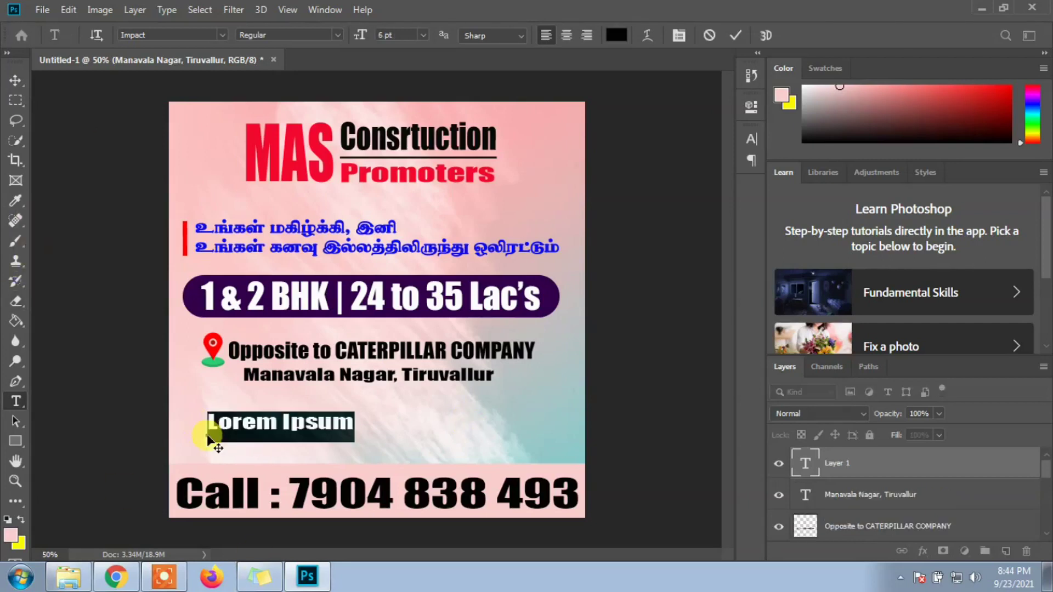
click(20, 576)
click(286, 454)
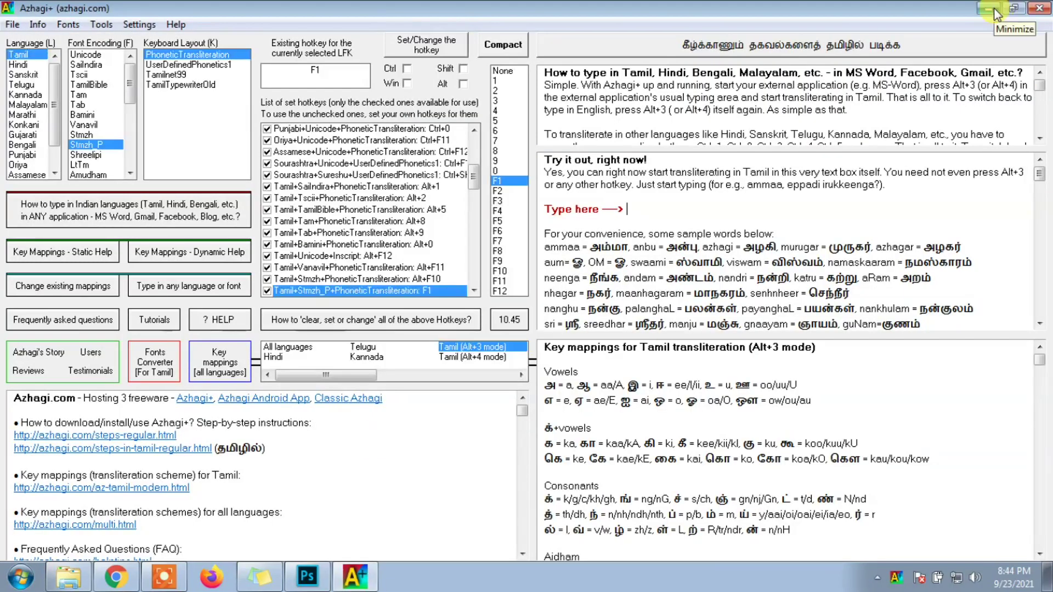
click(987, 7)
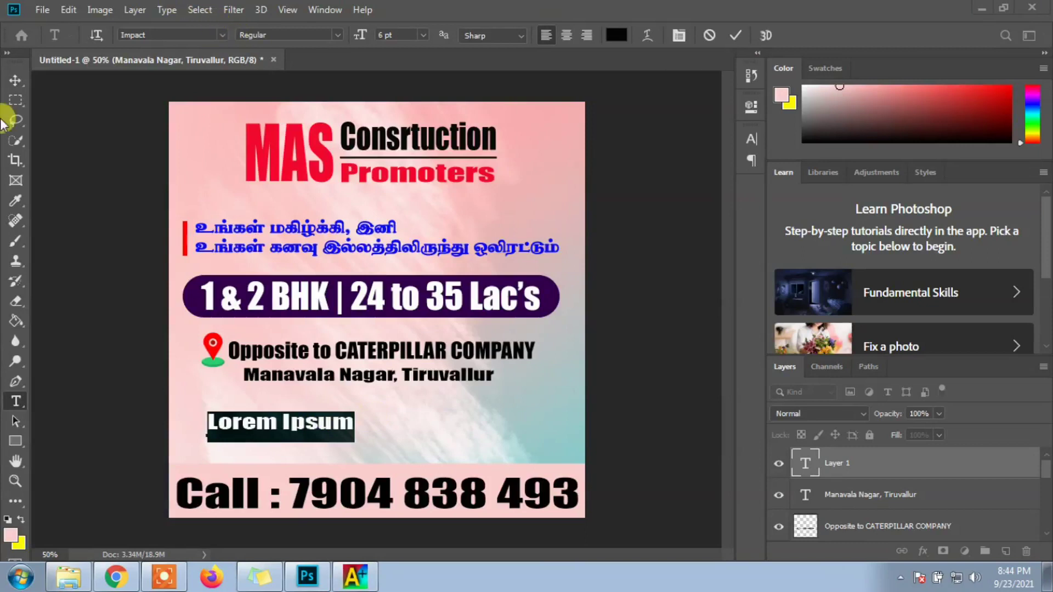
- Apply the AdiraiMaji - EA - RGB_0035 font and replace the placeholder with test characters
click(222, 35)
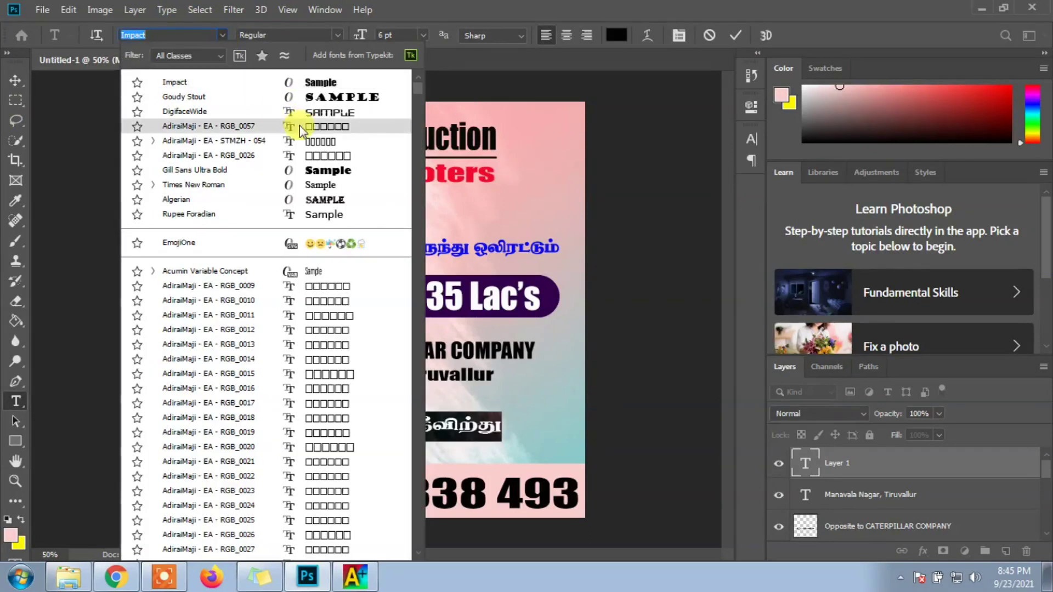
scroll(274, 329, down, 3)
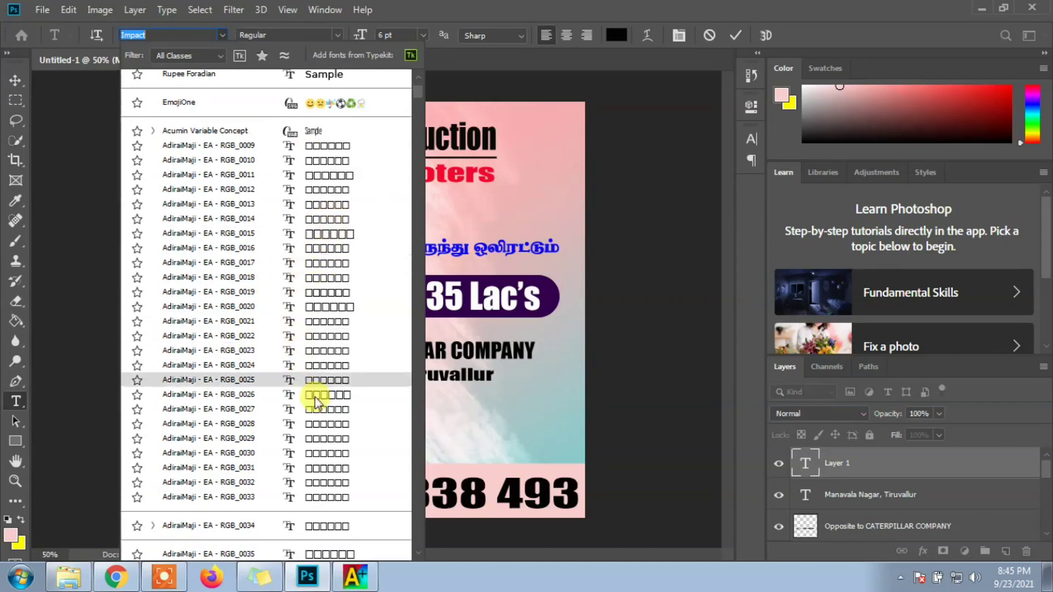
scroll(329, 451, down, 2)
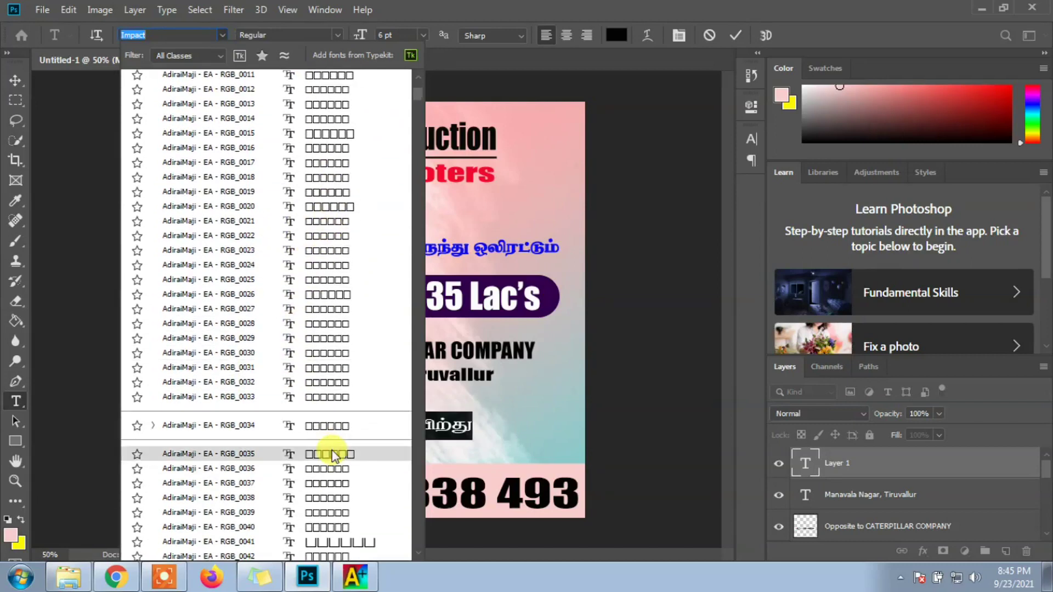
click(332, 454)
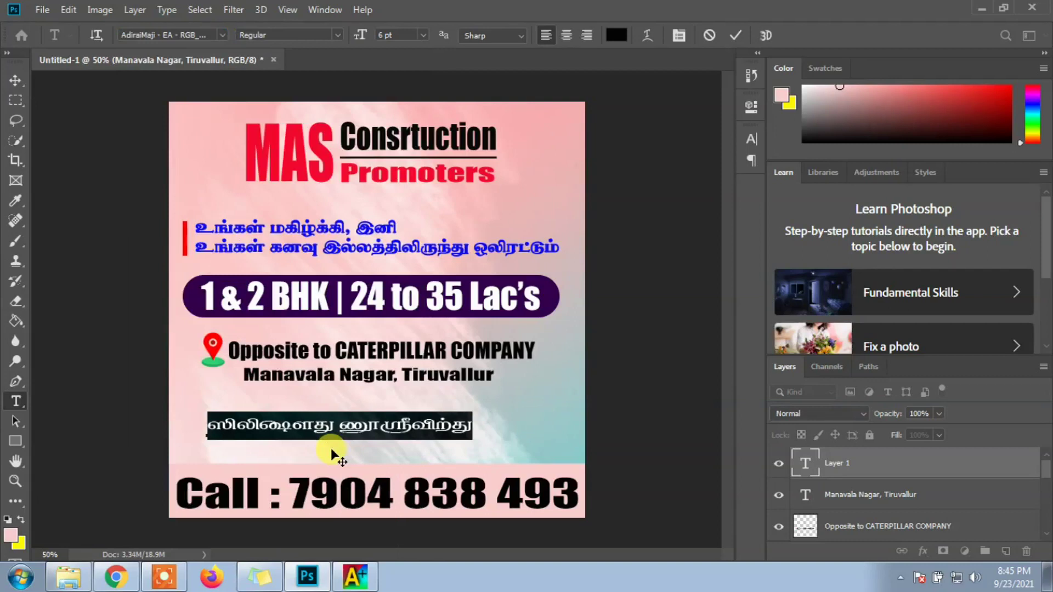
key(BackSpace)
key(BackSpace)
key(BackSpace)
key(BackSpace)
key(BackSpace)
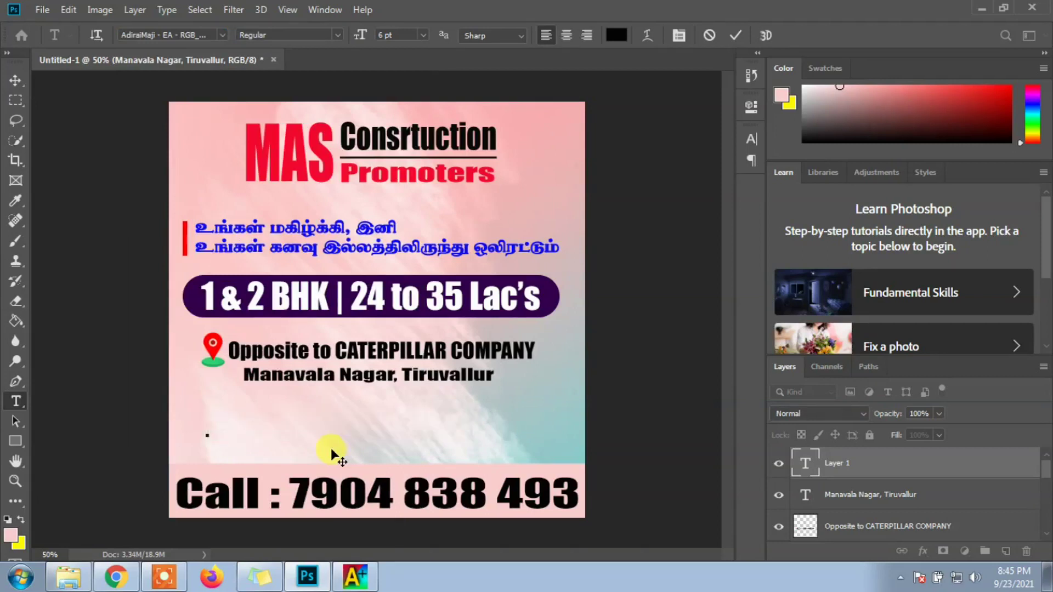
click(184, 31)
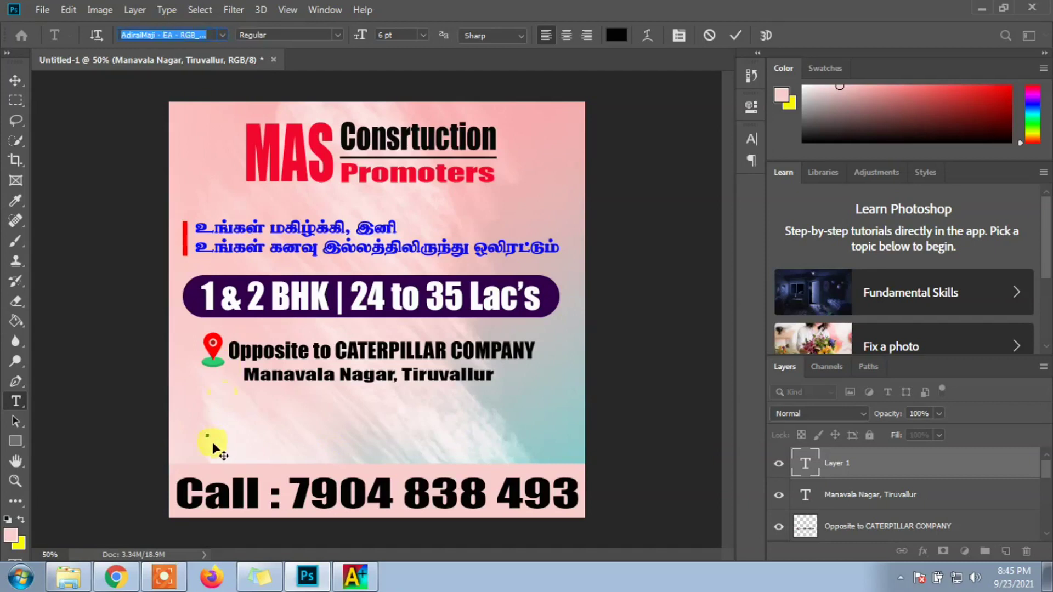
click(207, 425)
text(gp[{)
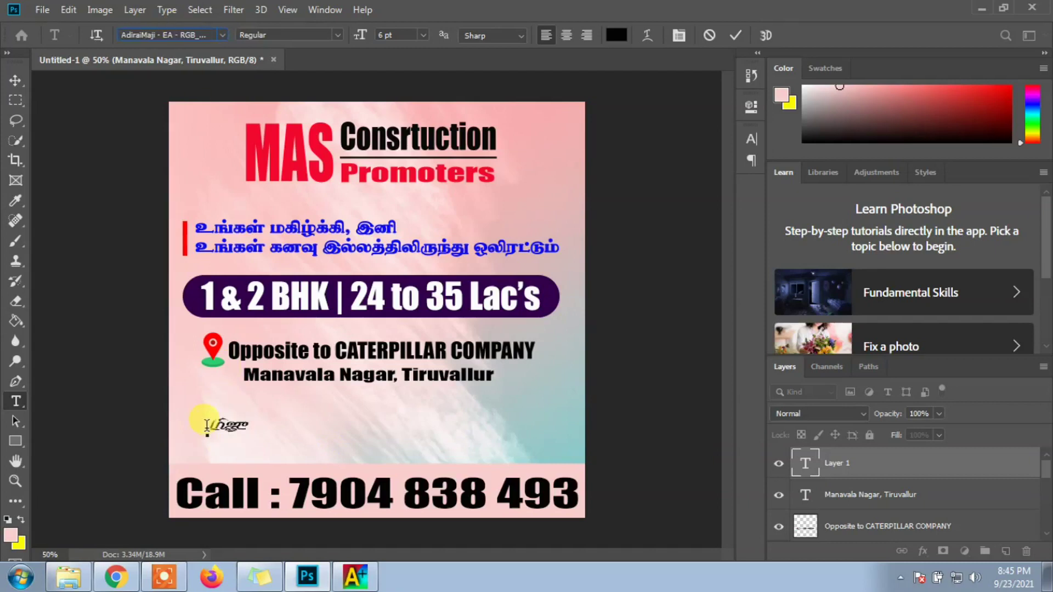
- Pick another AdiraiMaji Tamil font, clear the test characters and type the Tamil word
click(224, 33)
scroll(212, 294, down, 5)
scroll(233, 317, down, 5)
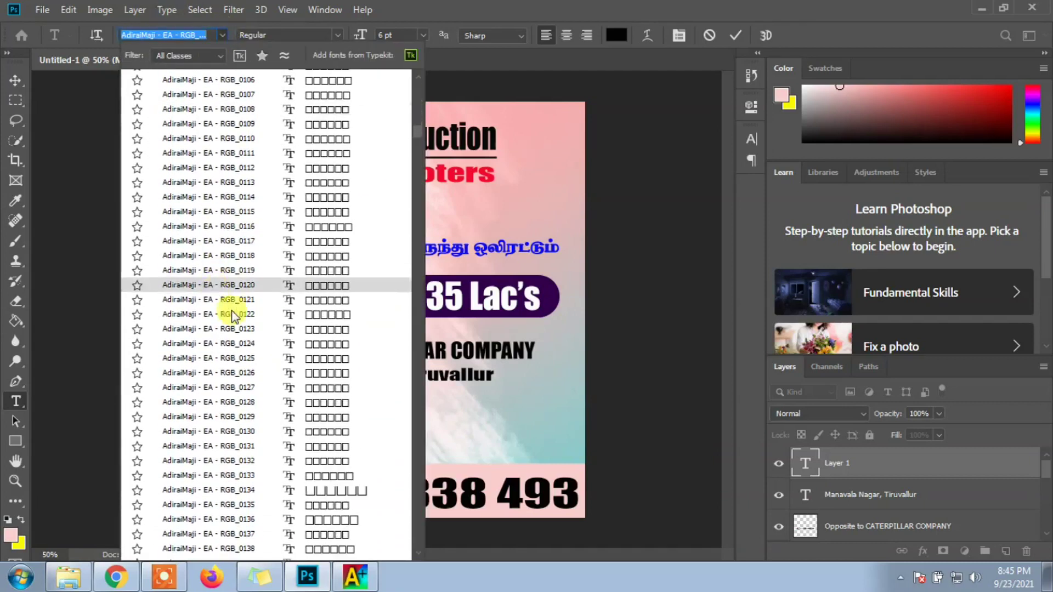
scroll(242, 406, down, 5)
scroll(236, 366, down, 5)
scroll(236, 357, down, 5)
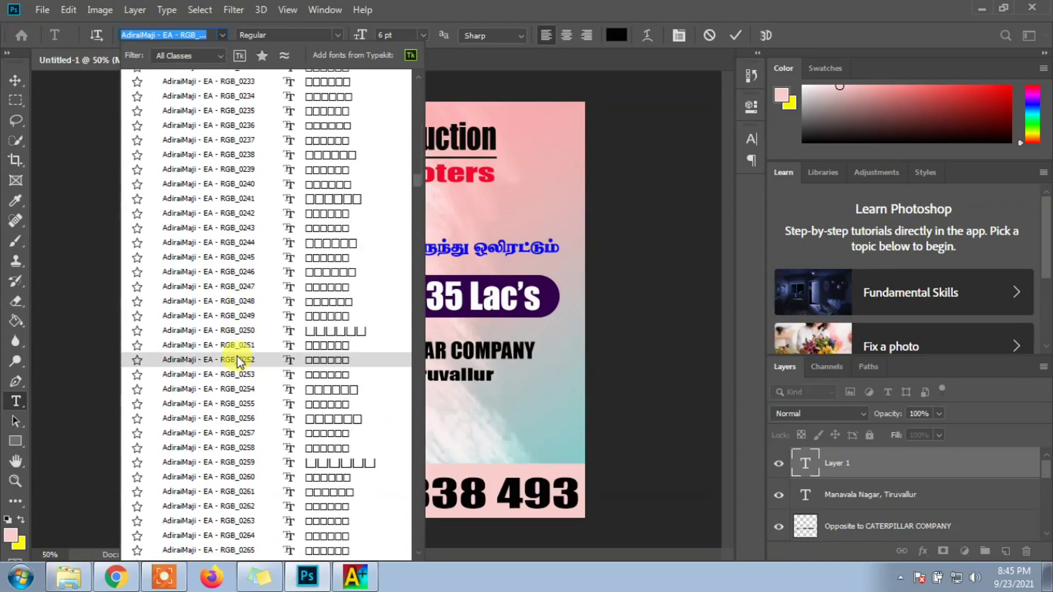
scroll(238, 362, down, 5)
click(247, 439)
click(206, 420)
key(Delete)
key(Delete)
key(Delete)
key(Delete)
key(alt+shift)
text(அ)
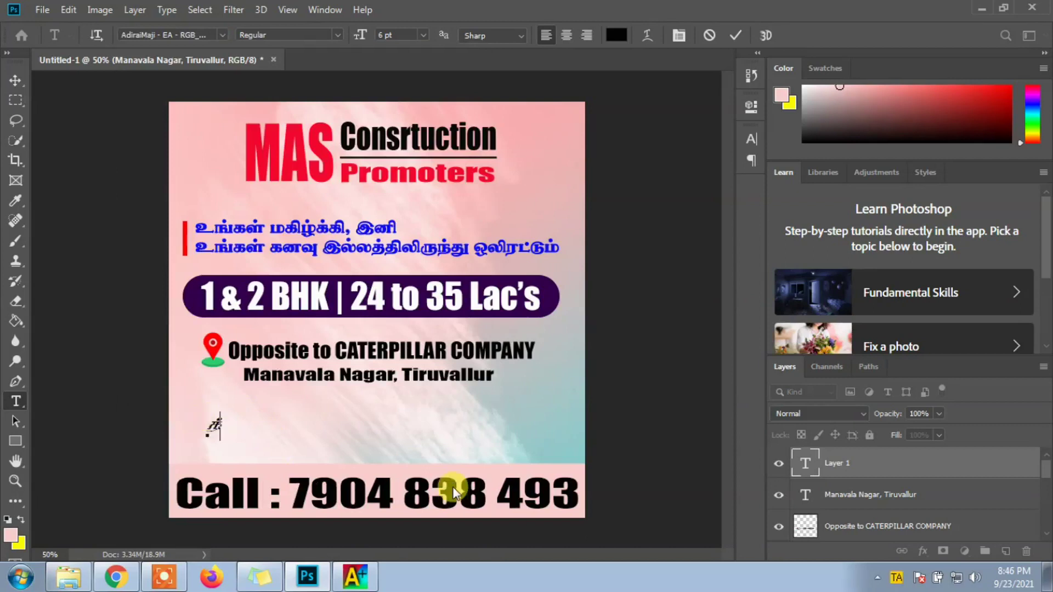
text(ஆ)
text(னவில்)
text(டு)
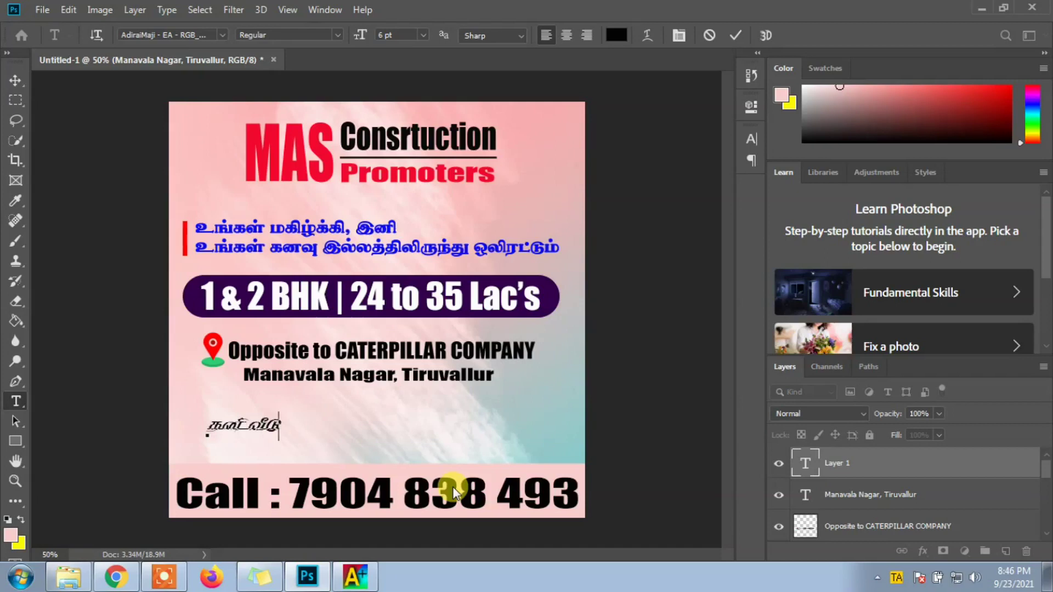
text(க்)
text(ள்)
- Move the Tamil tagline further right and switch it to a bolder font
key(ctrl+a)
mouse_move(301, 445)
mouse_down()
mouse_move(447, 452)
mouse_move(514, 442)
mouse_up()
click(181, 34)
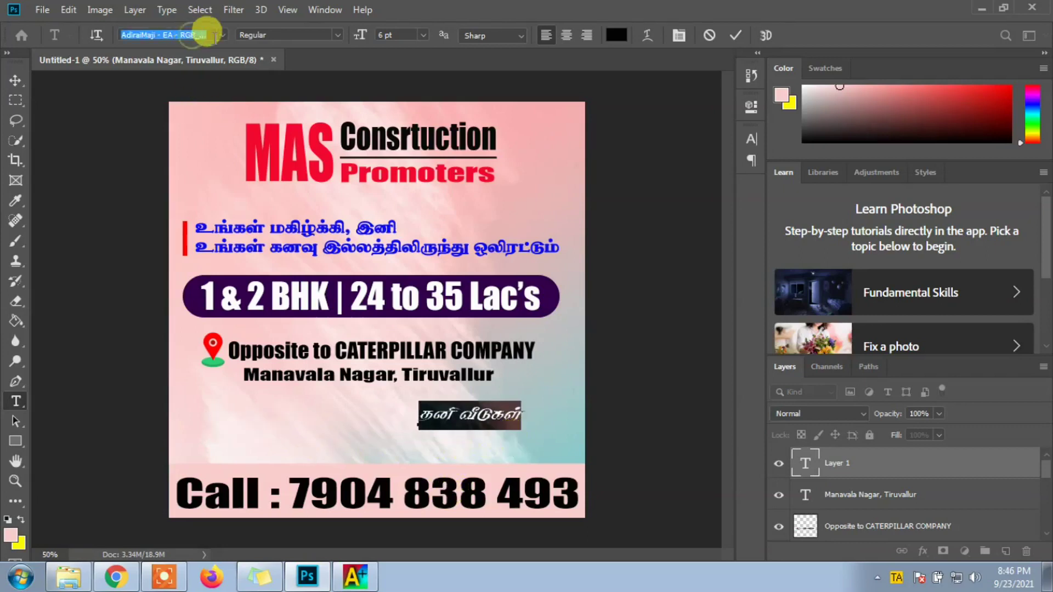
key(Down)
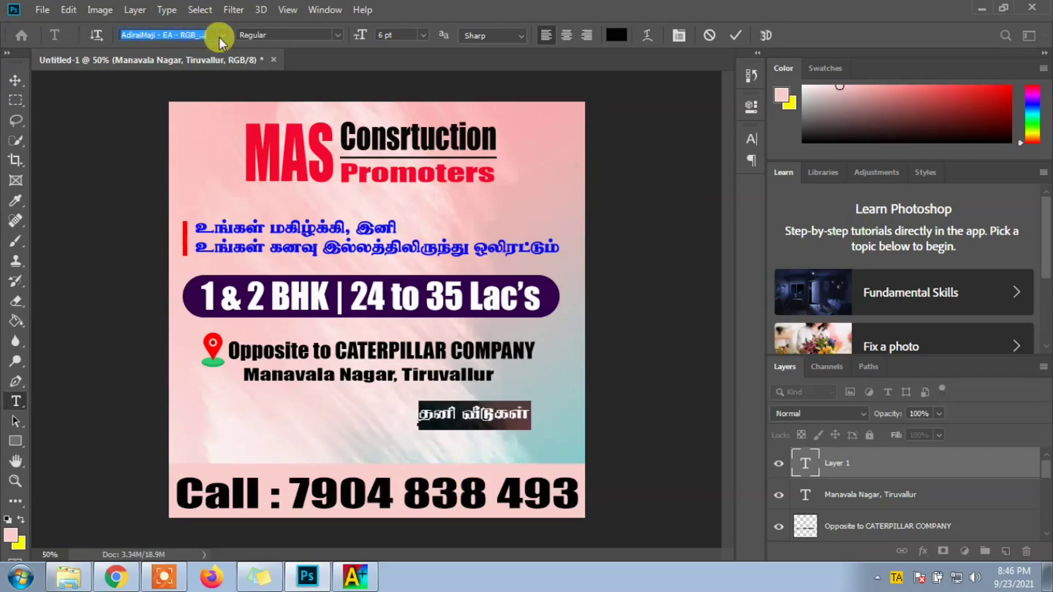
- Colour the Tamil tagline bright red and commit it
click(615, 35)
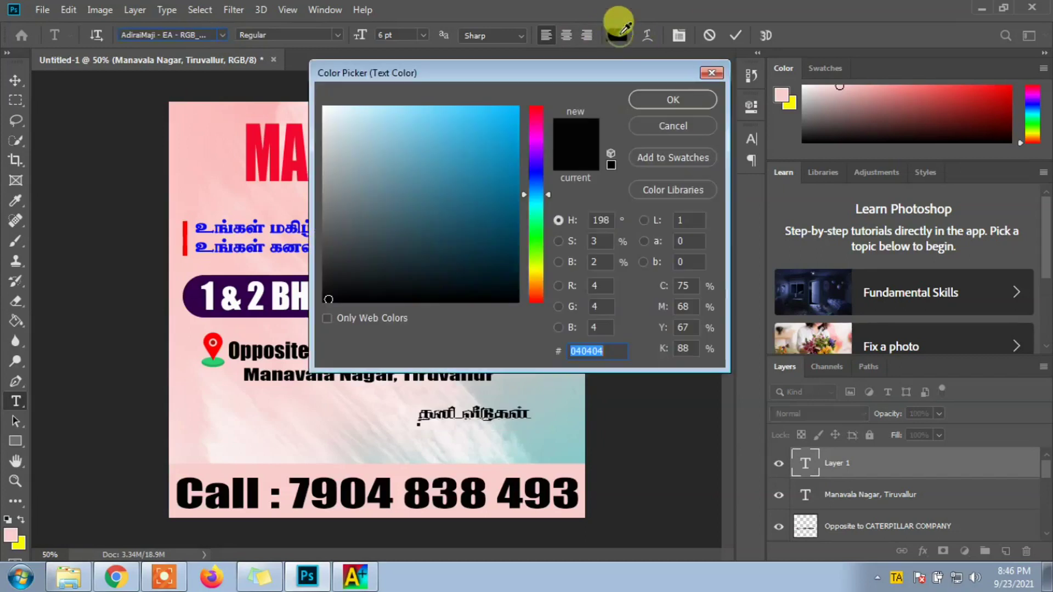
click(501, 164)
click(485, 231)
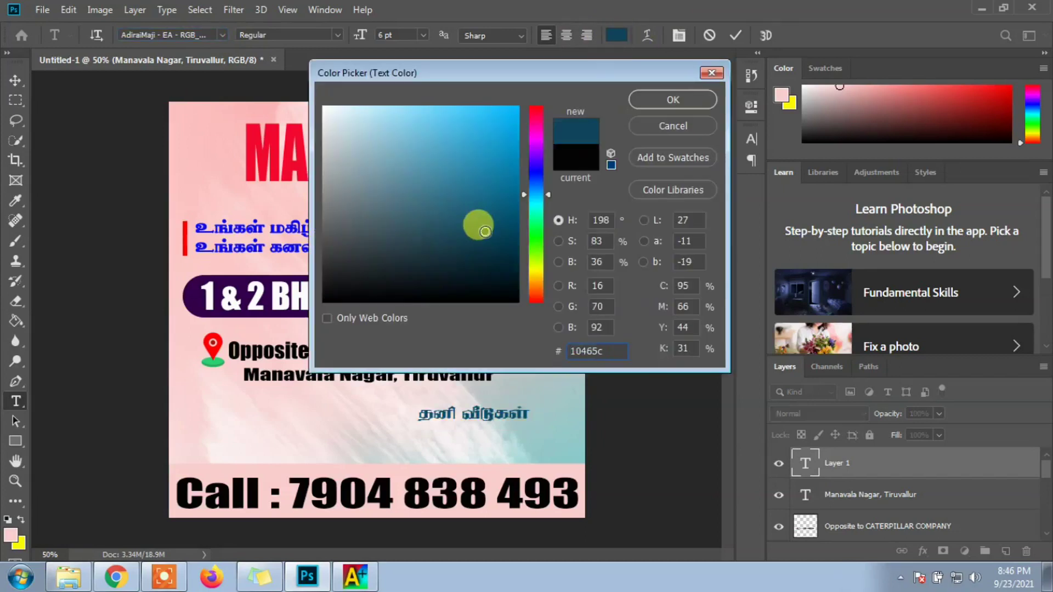
drag(538, 206, 538, 268)
click(507, 117)
drag(507, 117, 452, 115)
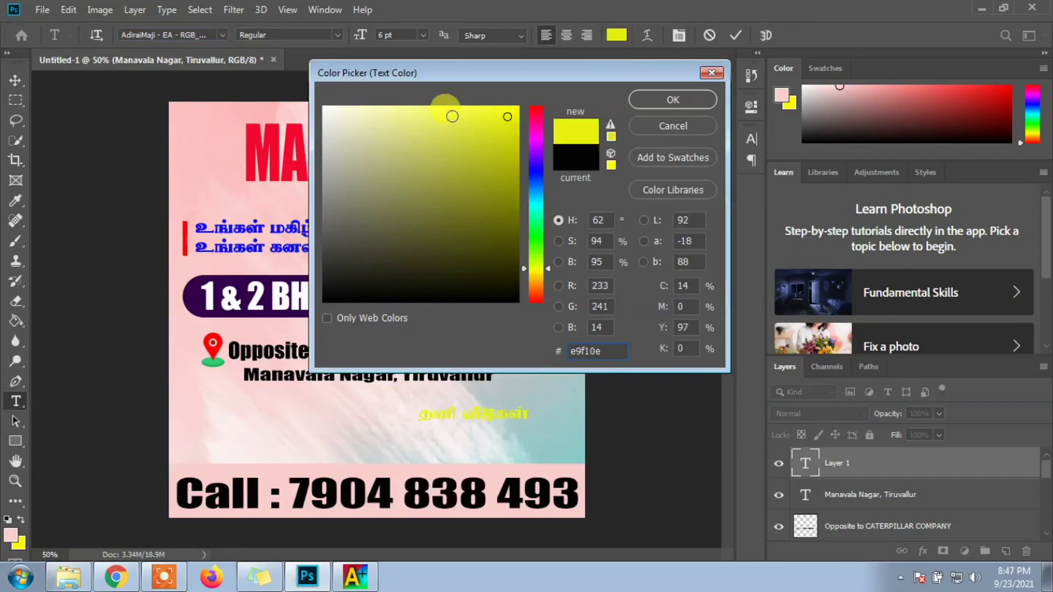
drag(538, 268, 542, 301)
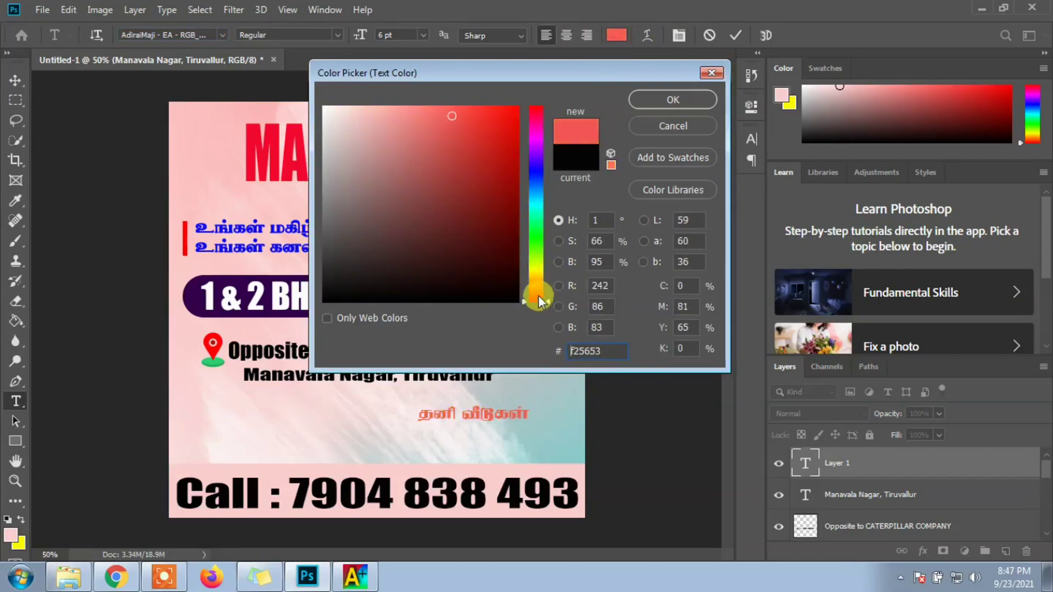
click(498, 111)
click(647, 101)
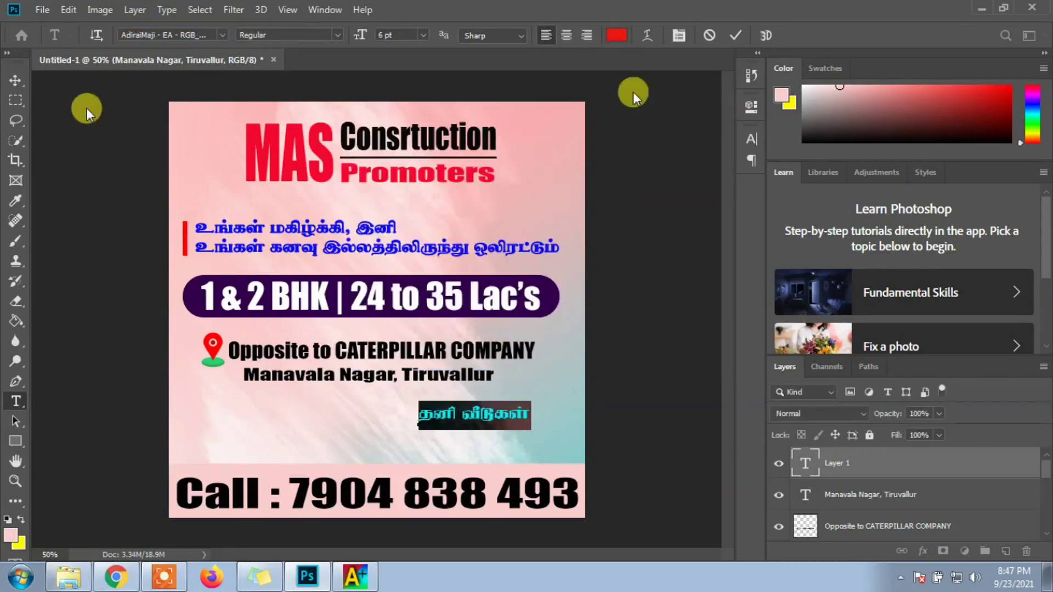
click(735, 34)
- Scale the red Tamil tagline to about 316% and centre it just above the call strip
click(66, 10)
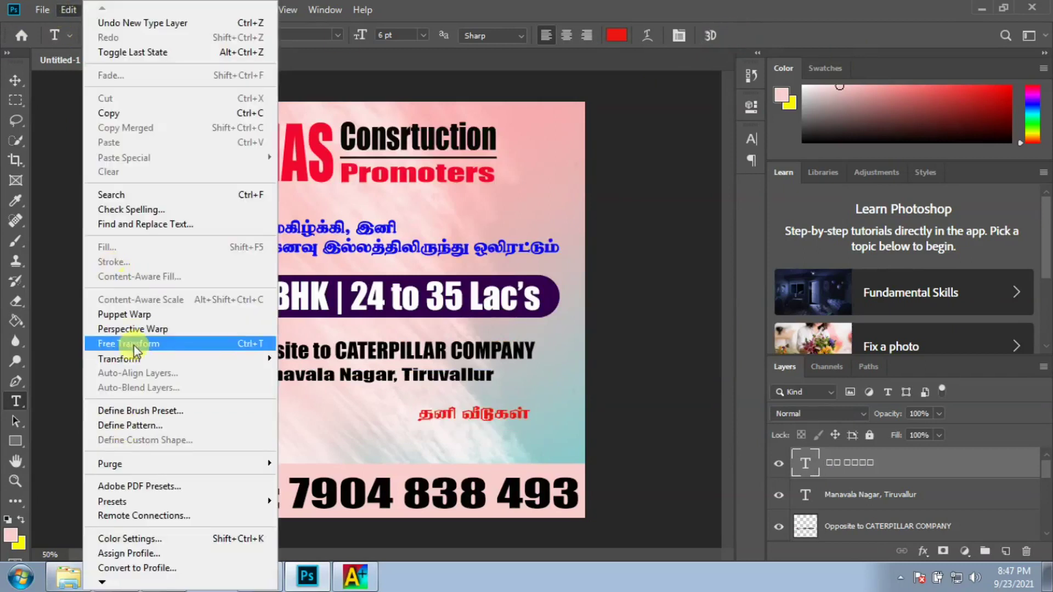
click(121, 258)
drag(438, 429, 224, 441)
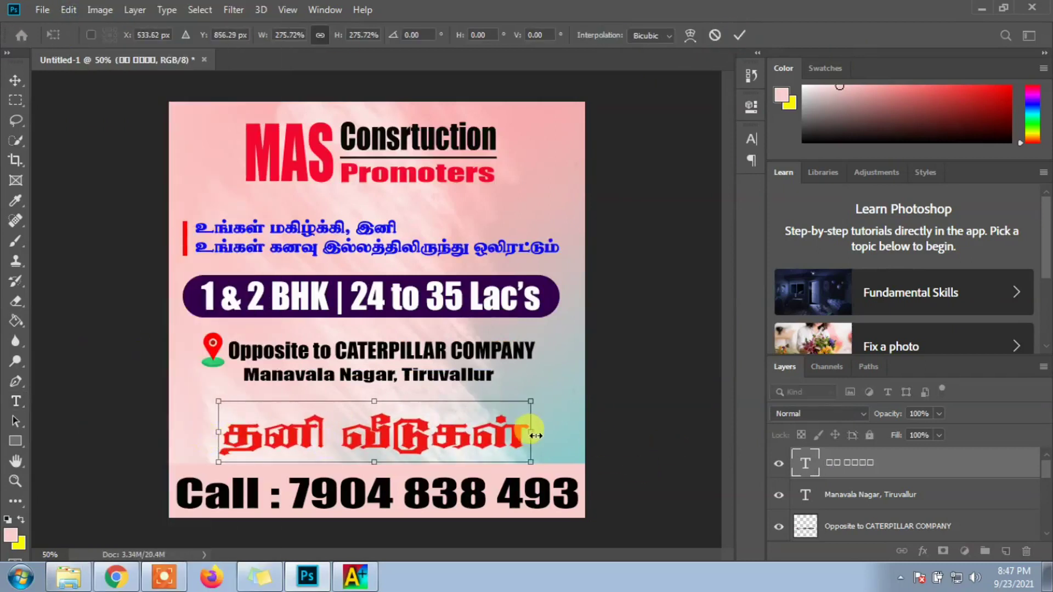
drag(537, 435, 557, 436)
drag(218, 431, 204, 429)
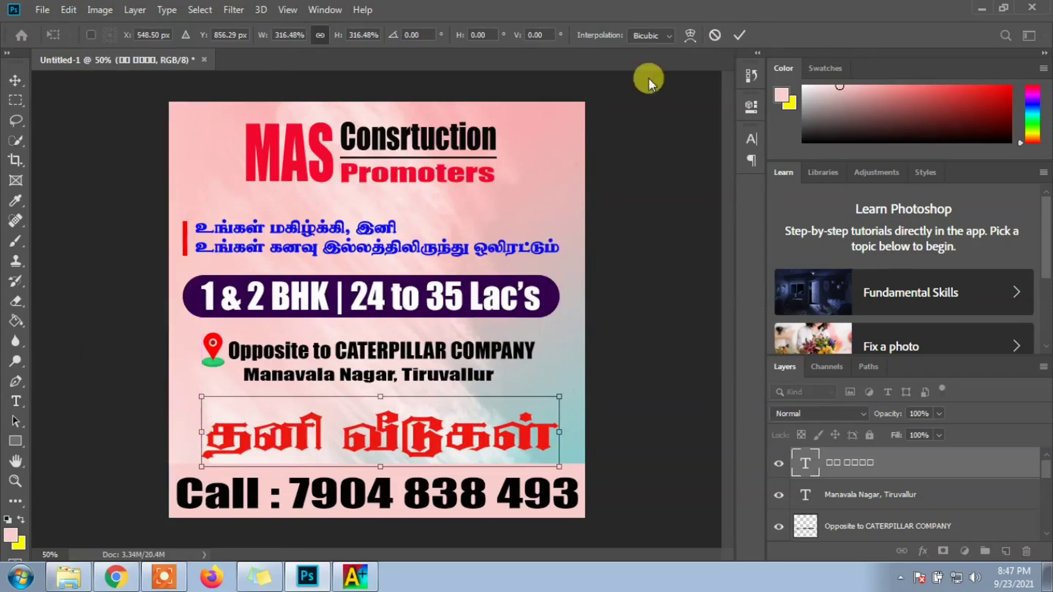
click(740, 35)
click(15, 80)
drag(417, 447, 413, 436)
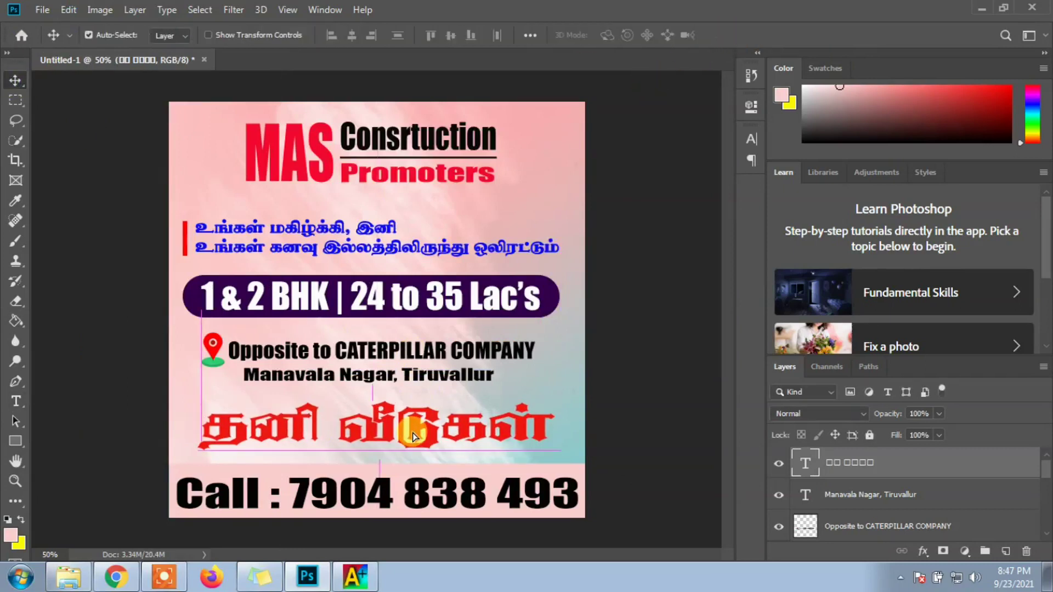
- Save the poster as the Photoshop file post1.psd, accepting the format options
click(42, 9)
click(60, 176)
text(.....)
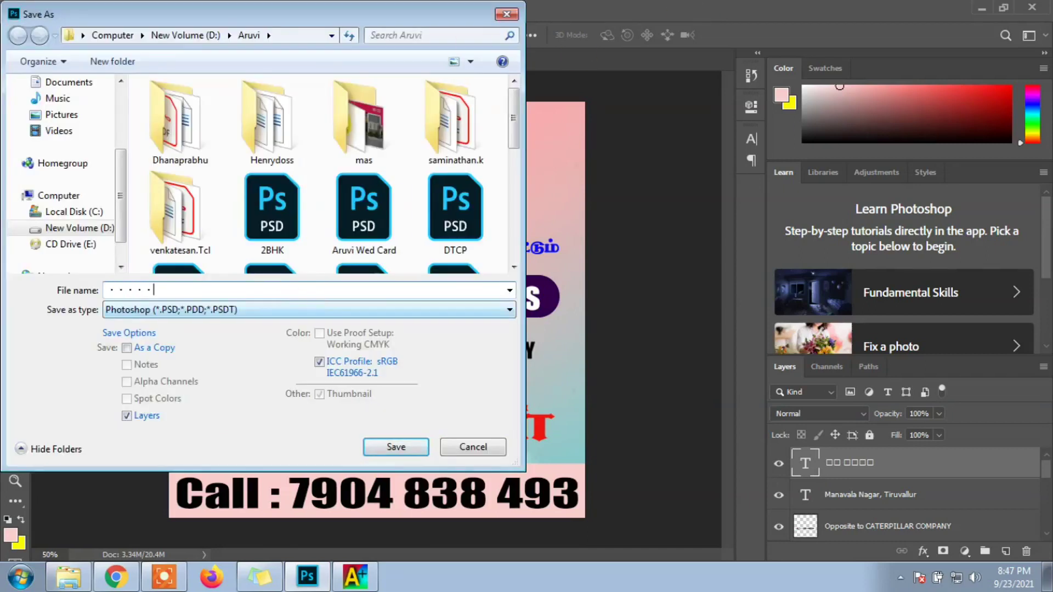
key(BackSpace)
key(BackSpace)
key(BackSpace)
text(posts)
key(Return)
click(695, 151)
- Nudge the purple BHK bar slightly right and save the file again
click(551, 294)
key(Right)
key(Right)
key(Right)
key(Right)
key(Right)
key(Right)
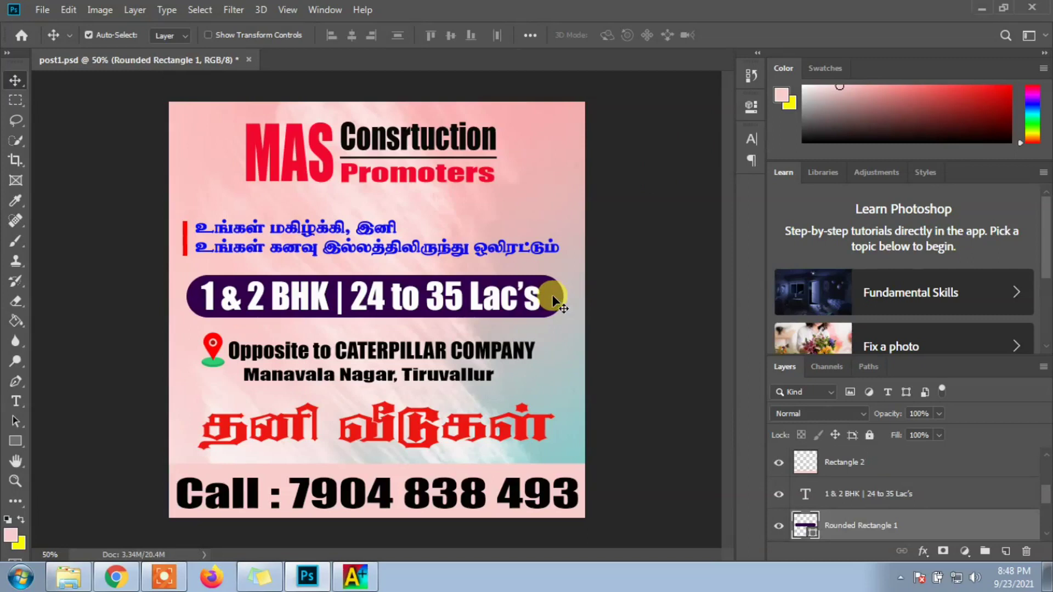
key(ctrl+s)
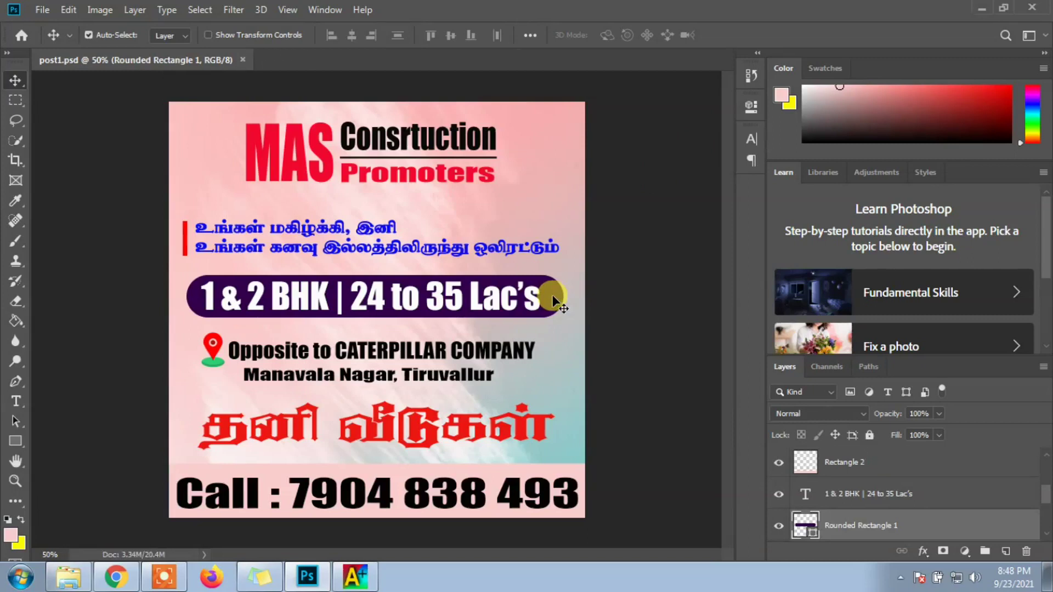